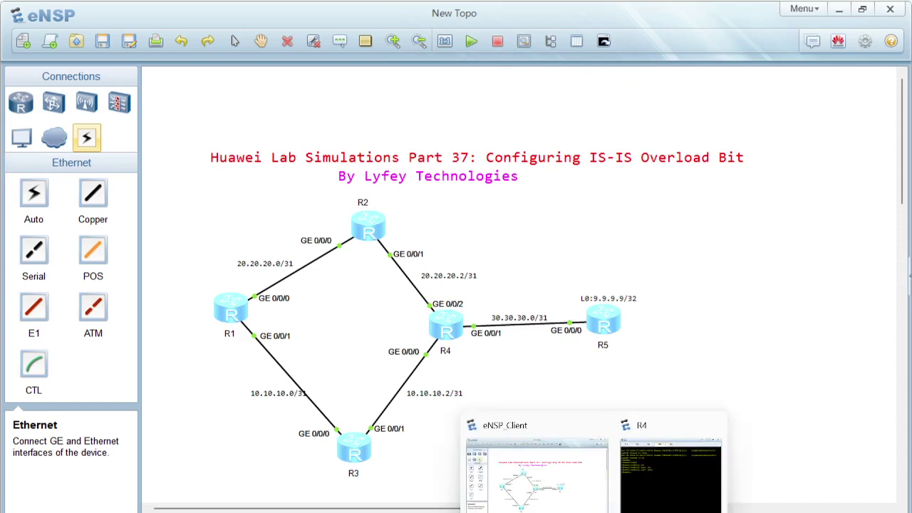
Step: Bring up the router console window beside the topology and activate R1's command line
click(645, 484)
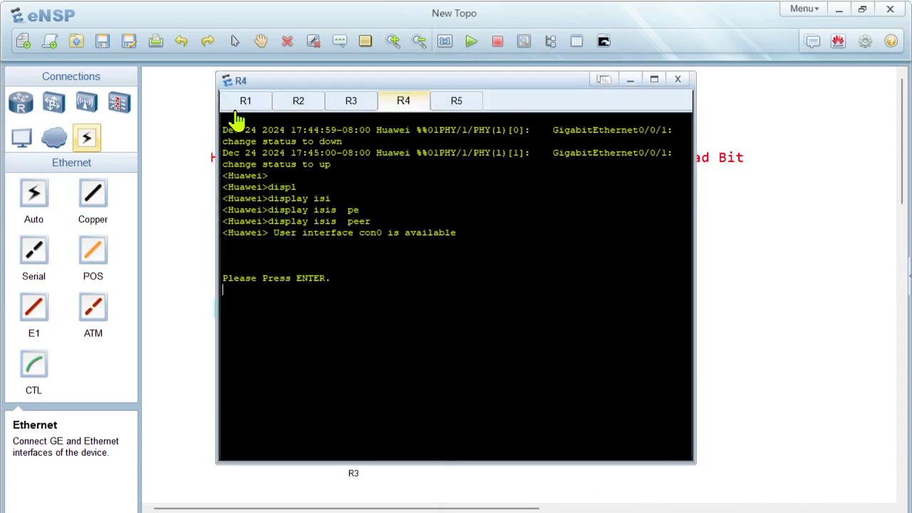
drag(313, 89, 677, 103)
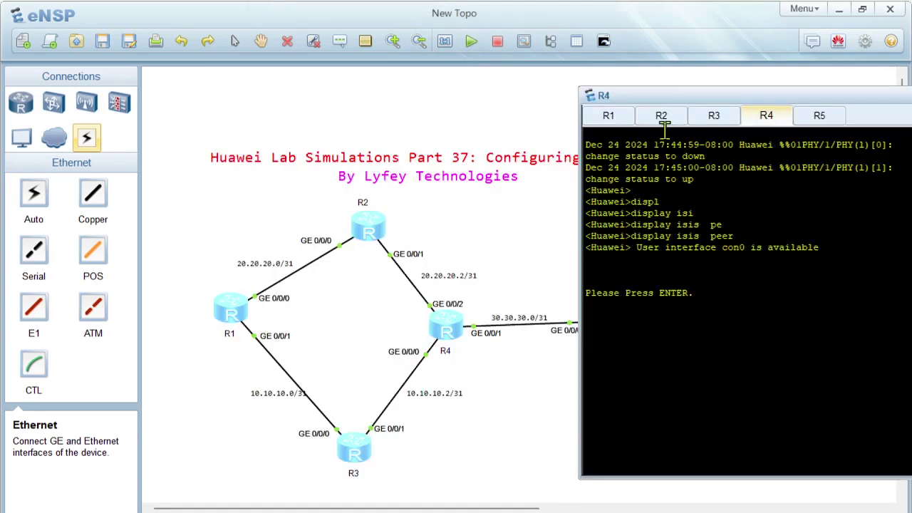
click(608, 115)
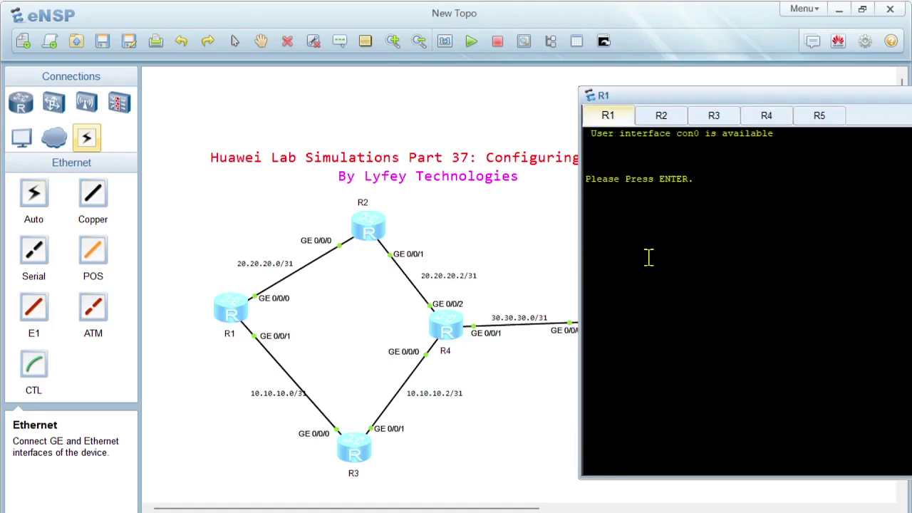
key(Return)
key(Return)
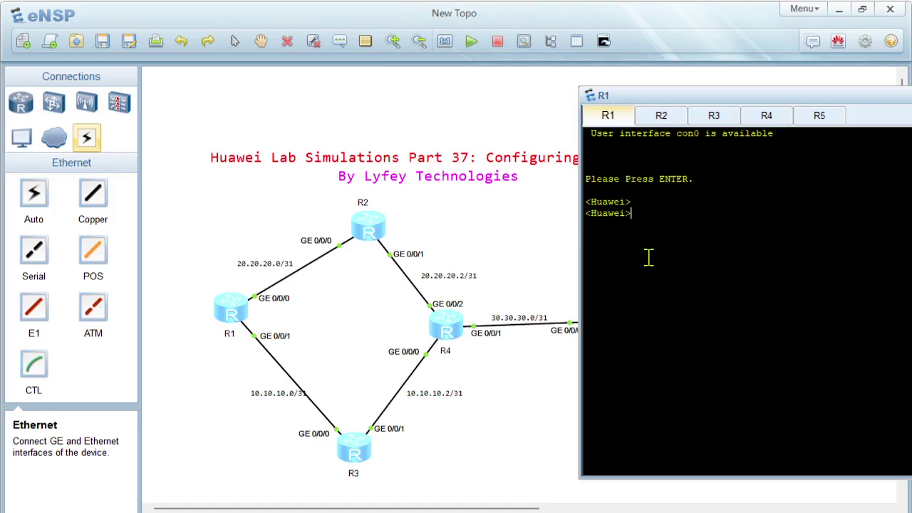
Step: Enter system view on the first router and set its system name to R1
text(sys)
key(Return)
key(Return)
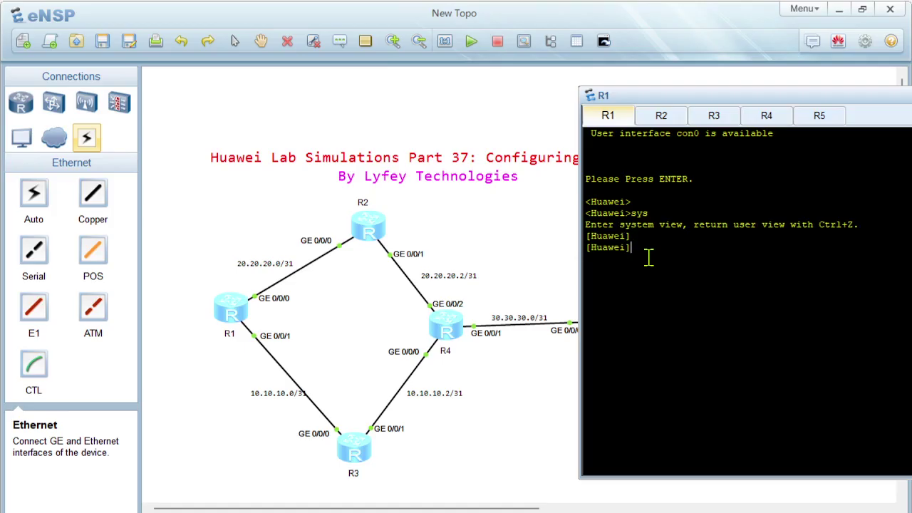
text(sys)
key(Tab)
text(R1)
key(Return)
key(Return)
key(Return)
Step: Create IS-IS process 100 on R1
text(isi)
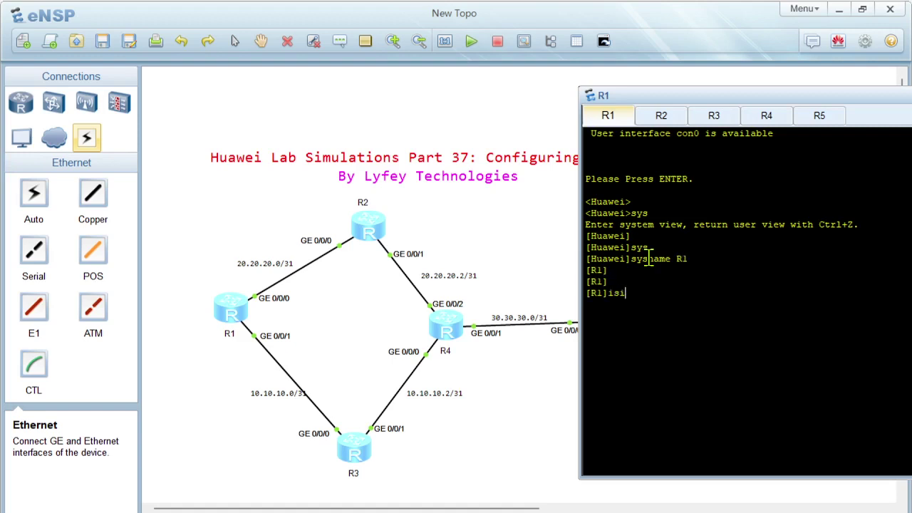
key(Tab)
text(100)
key(Return)
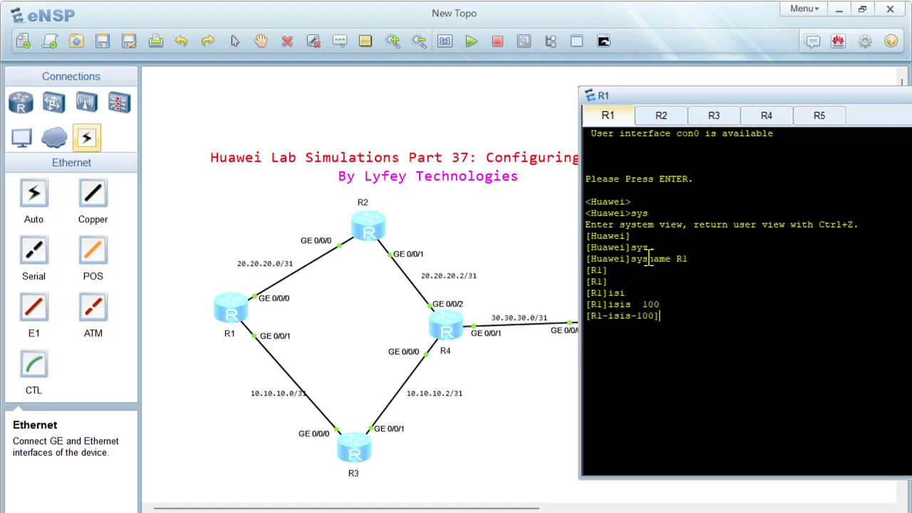
Step: Set R1's IS-IS network entity to 49.0100.0000.0000.0001.00 and display the process configuration
text(net)
key(Tab)
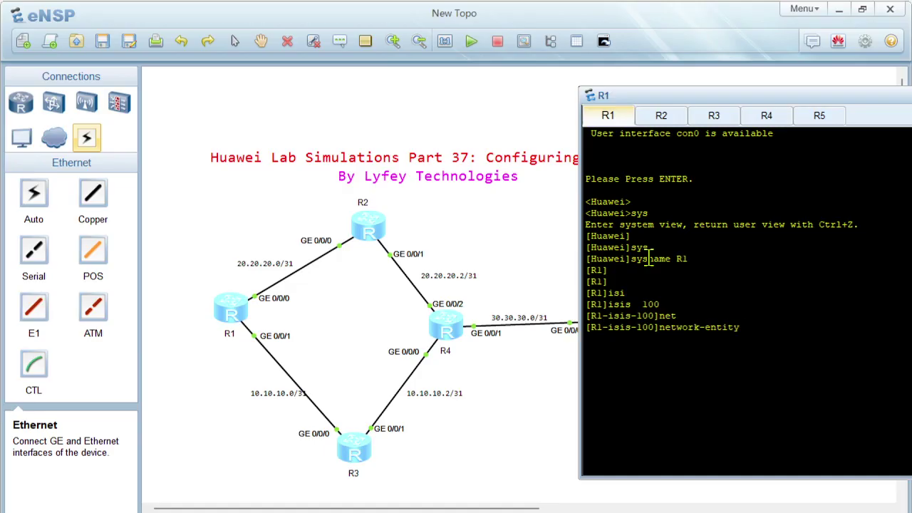
text(49.1)
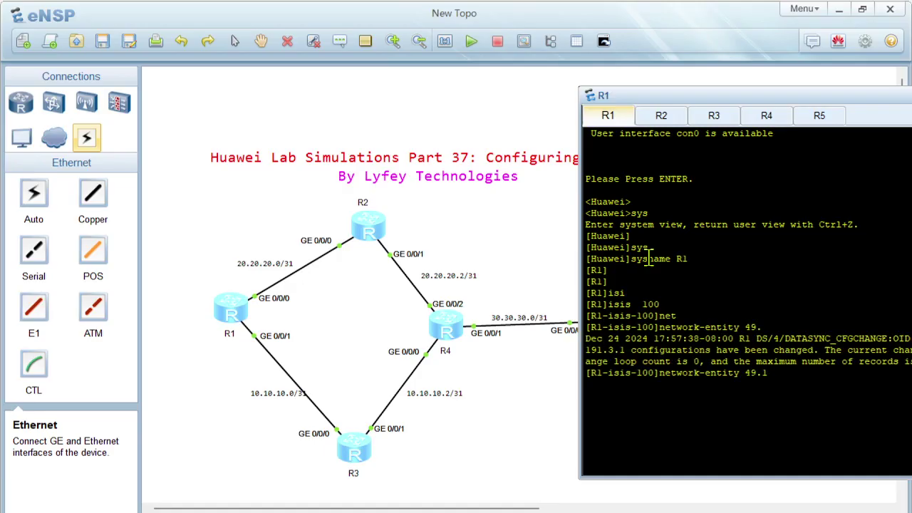
text(00)
key(BackSpace)
key(BackSpace)
key(BackSpace)
text(0100.0000.0000.0001.)
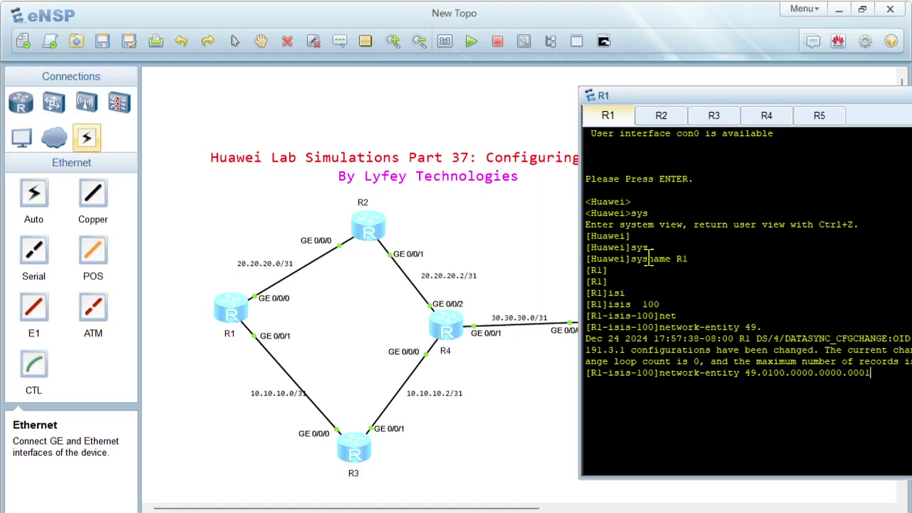
text(00)
key(Return)
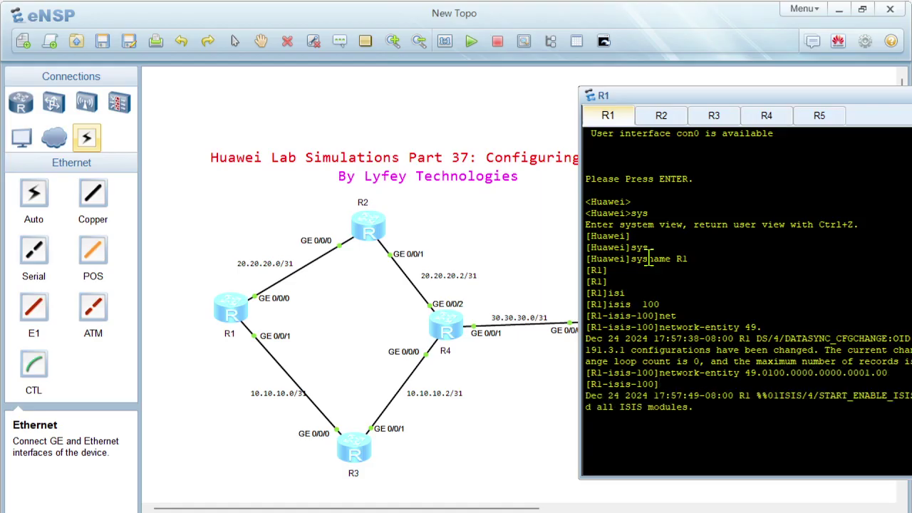
text(dis this)
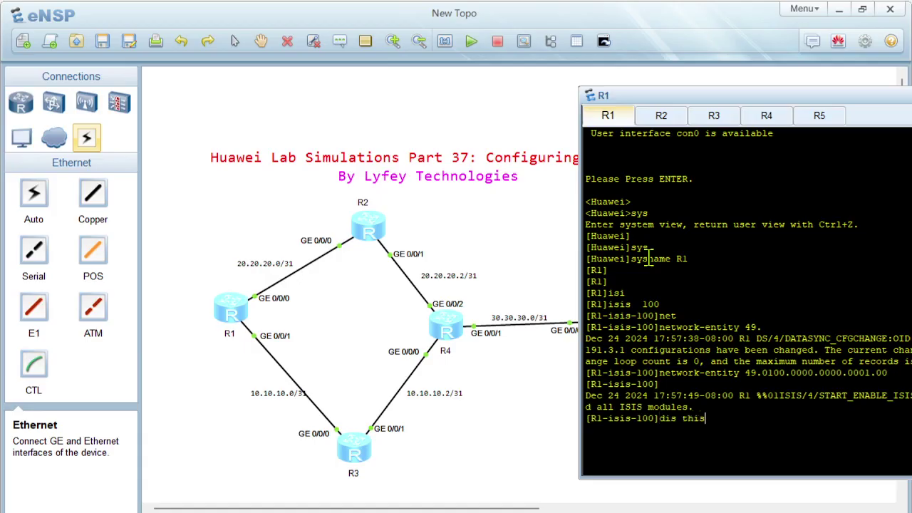
key(Return)
Step: Set the is-name of IS-IS process 100 to R1
text(is)
key(Tab)
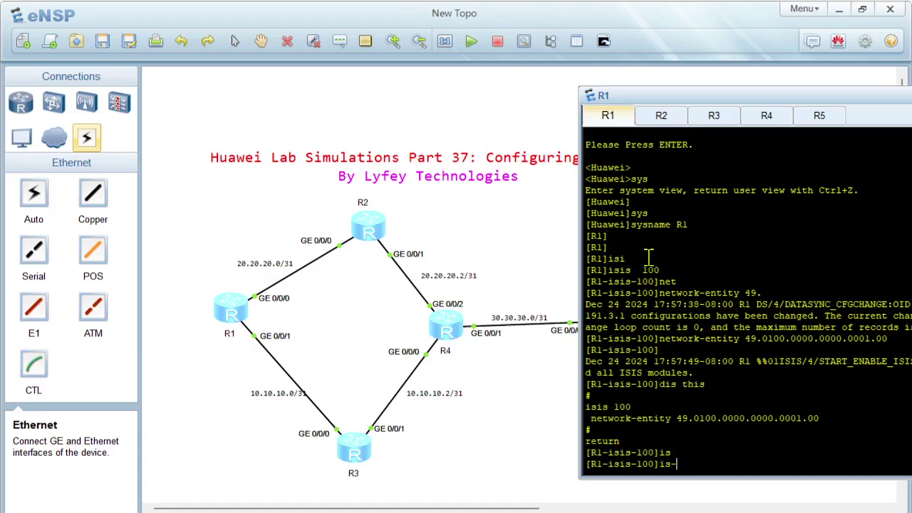
text(n)
key(Tab)
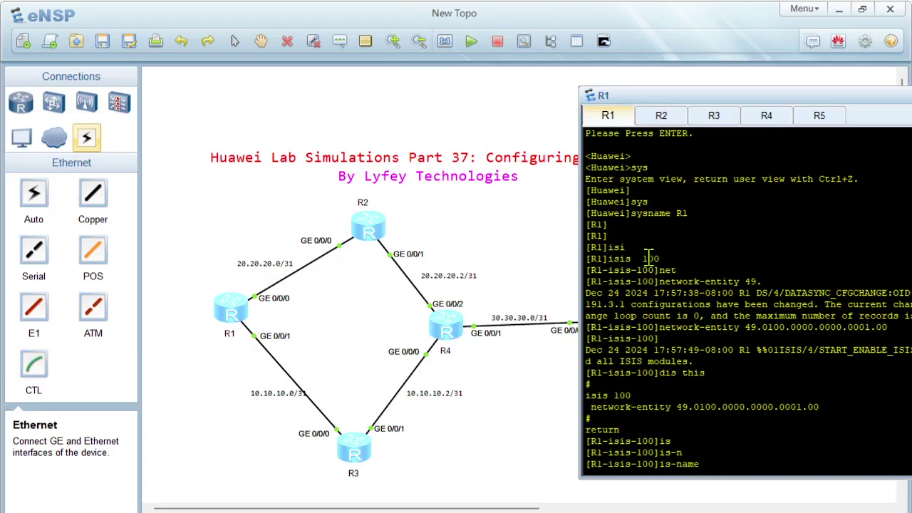
text(R1)
key(Return)
Step: Set the is-level of R1's IS-IS process 100 to level-2
text(is)
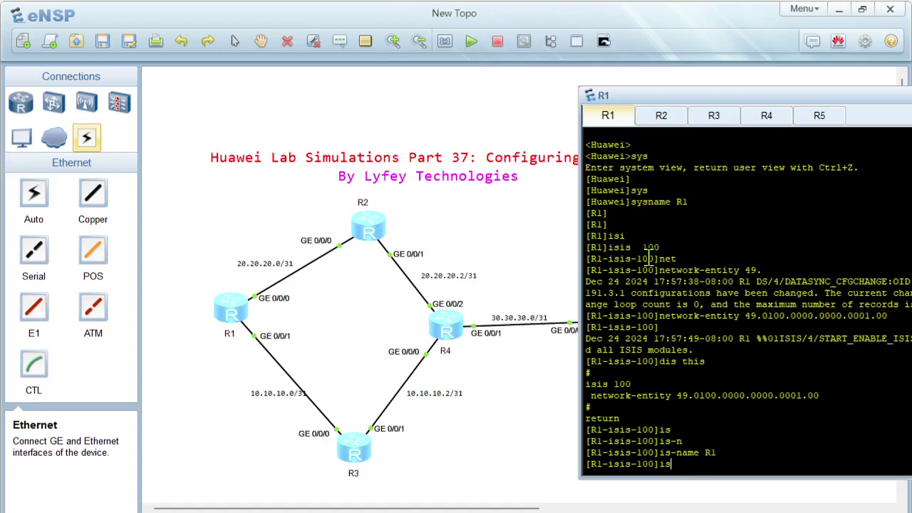
key(Tab)
text(level1)
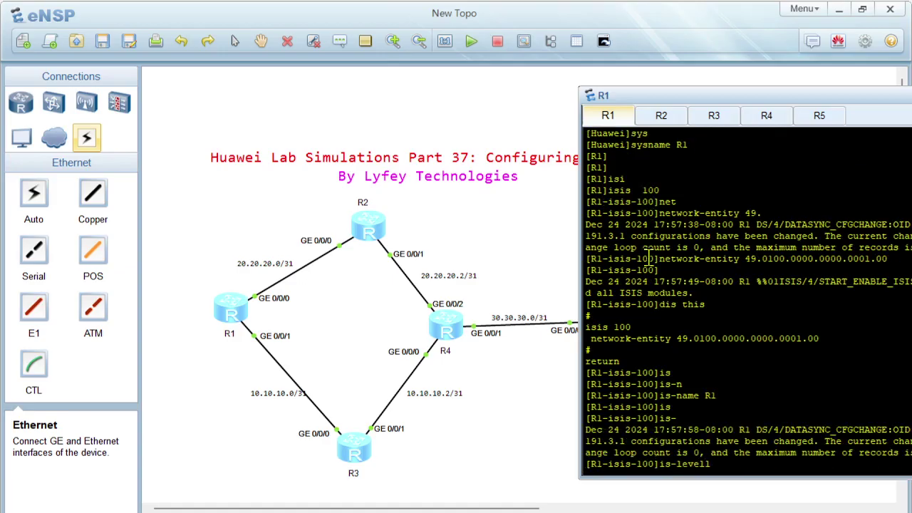
text(le)
key(Tab)
text(2)
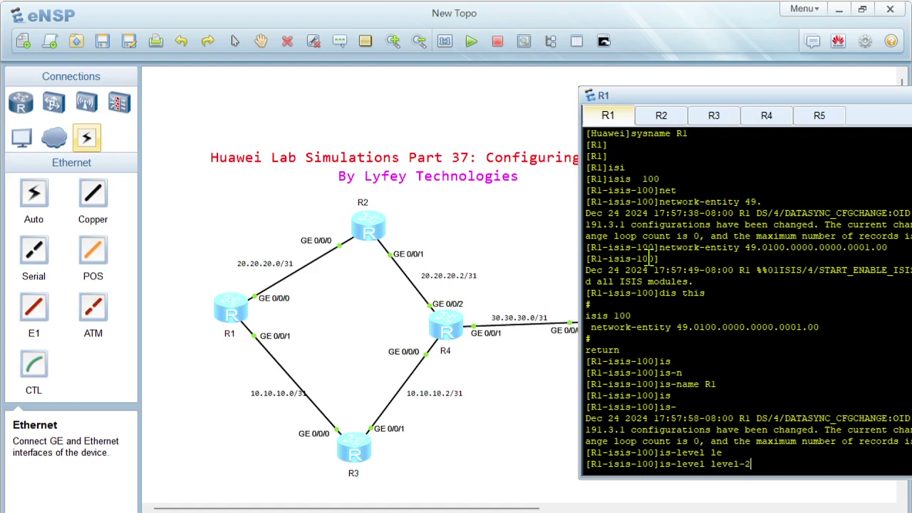
key(Return)
key(Return)
Step: Display the current view's configuration to review R1's IS-IS level, network entity and name settings
text(dis this)
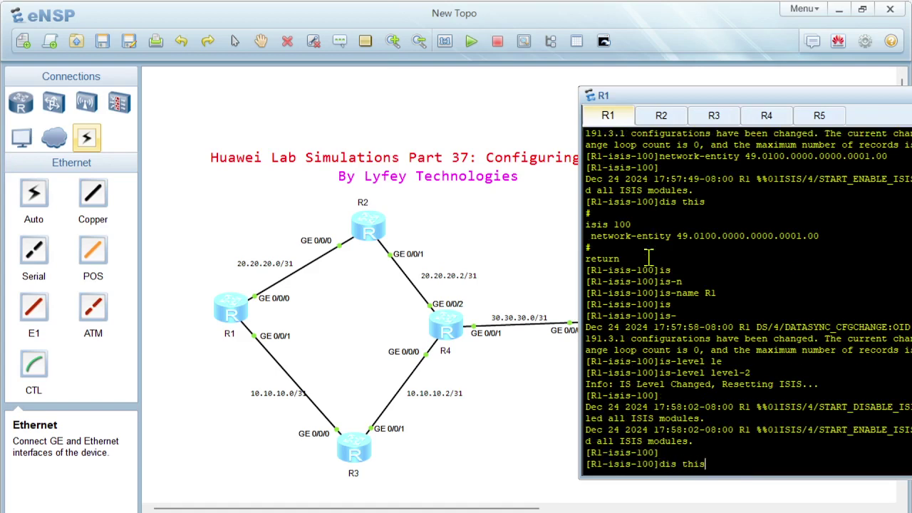
key(Return)
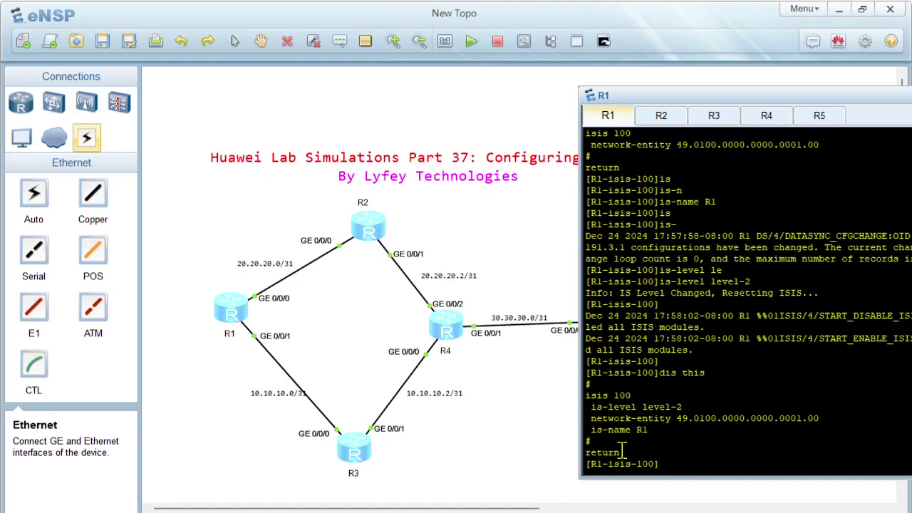
key(Return)
key(Return)
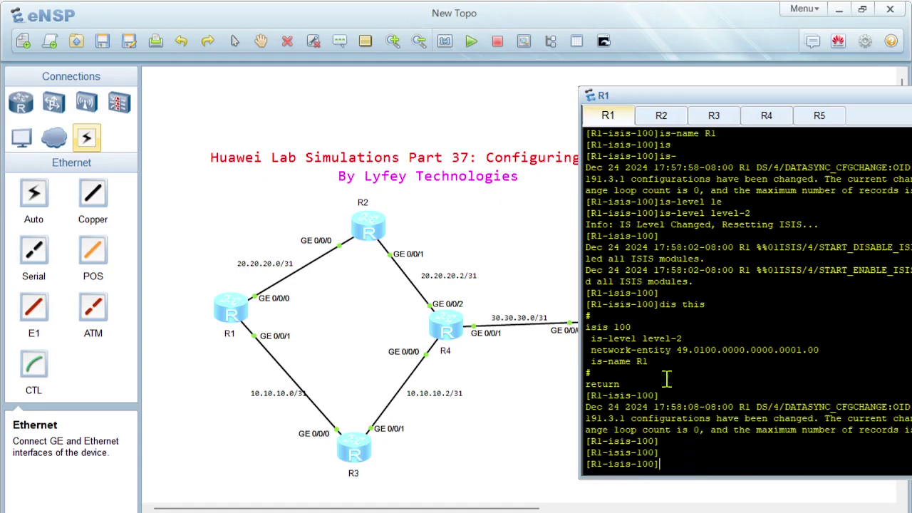
Step: Exit the IS-IS process view and the system view to return to R1's user view
text(quit)
key(Return)
key(Return)
key(Return)
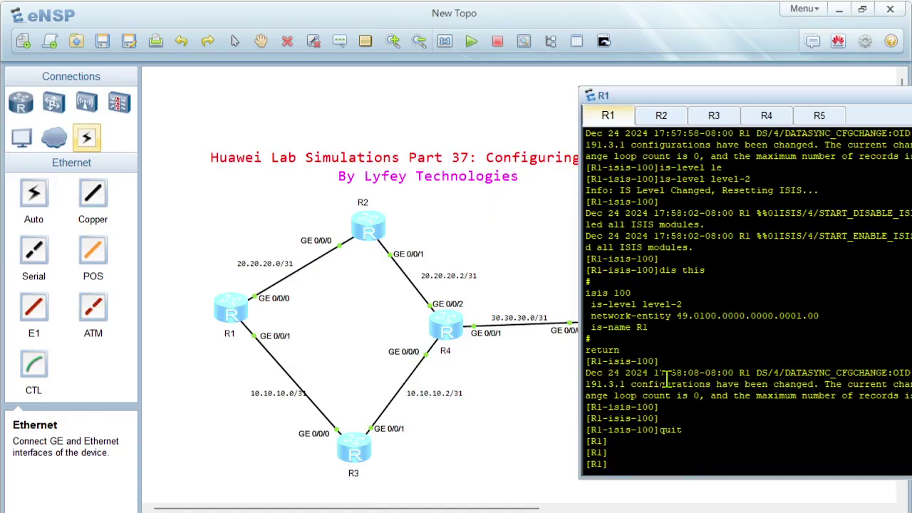
text(quit)
key(Return)
Step: Turn off terminal monitoring on R1 with undo terminal monitor
text(u)
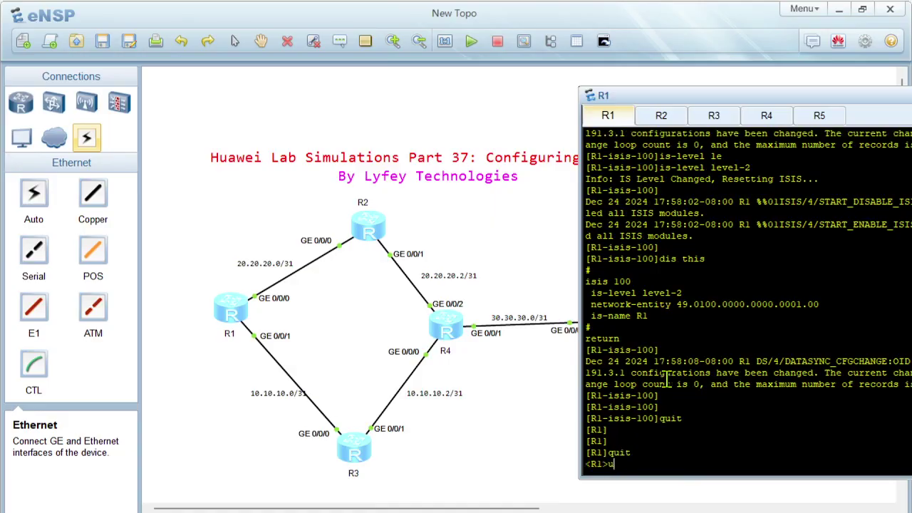
text(ndo ter)
key(Tab)
text(mon)
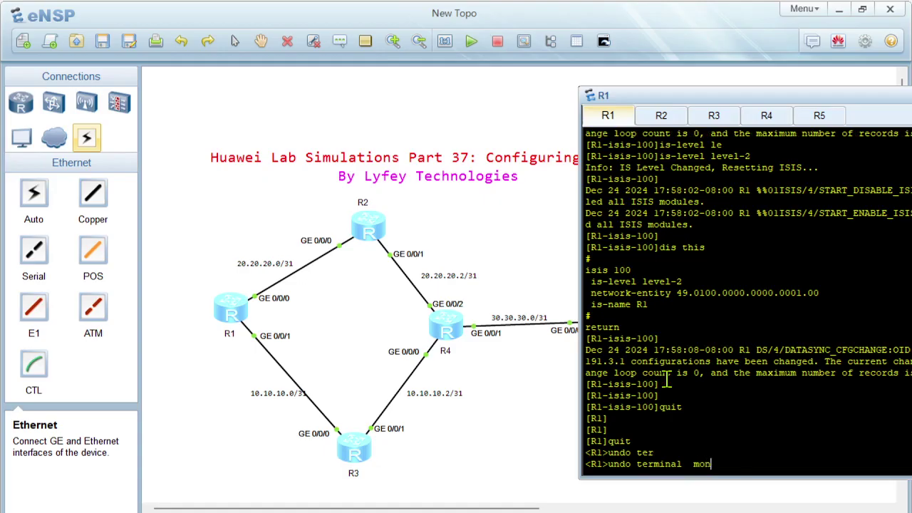
text(i)
key(Tab)
key(Return)
key(Return)
key(Return)
Step: Re-enter system view on R1 and open the GigabitEthernet 0/0/0 interface view
text(sys)
key(Return)
key(Return)
key(Return)
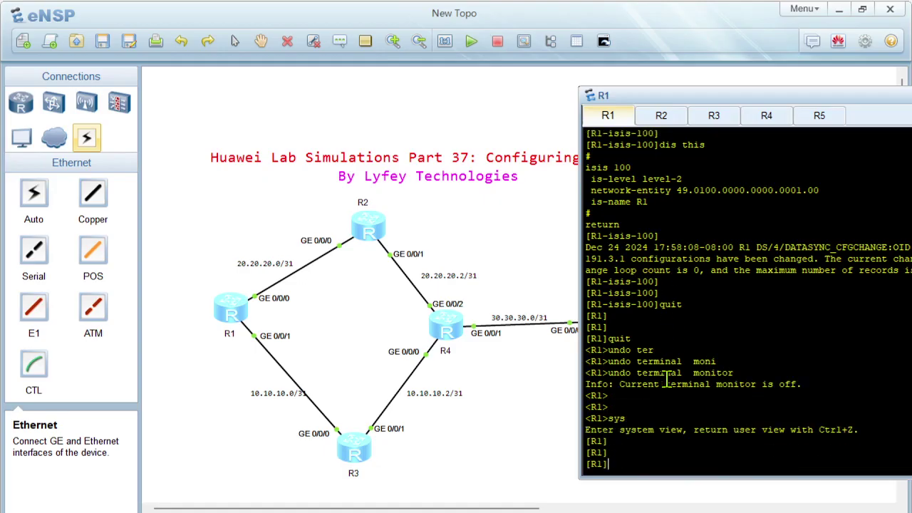
text(interf)
key(Tab)
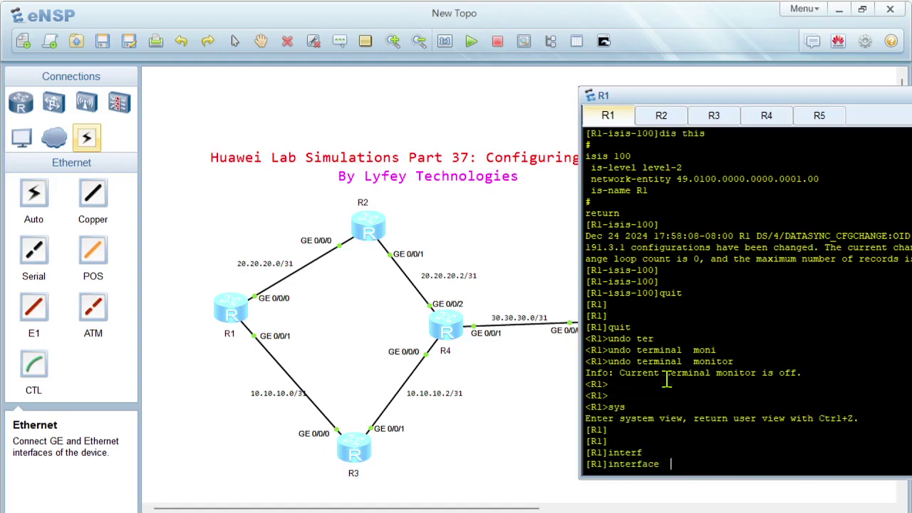
text(gi)
key(Tab)
text(0/0/0)
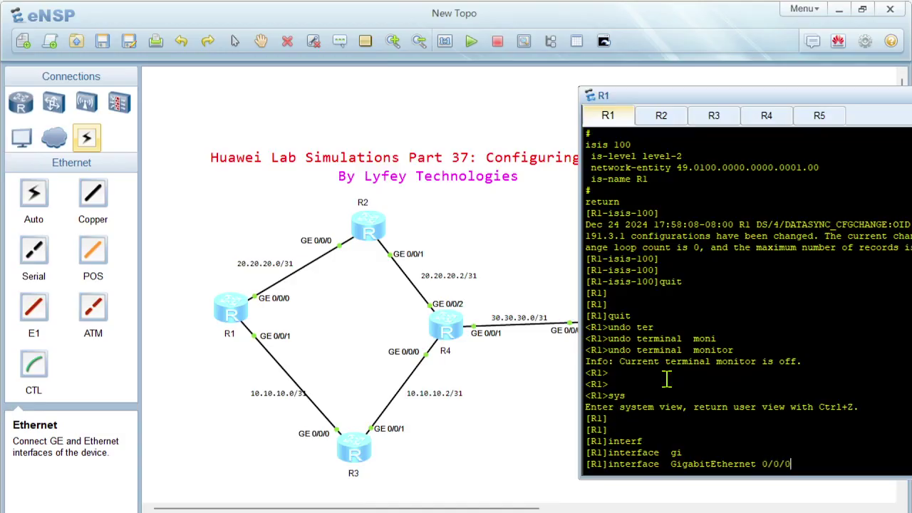
key(Return)
Step: Assign IP address 20.20.20.0 with mask length 31 to R1's GigabitEthernet 0/0/0
text(ip ad)
key(Tab)
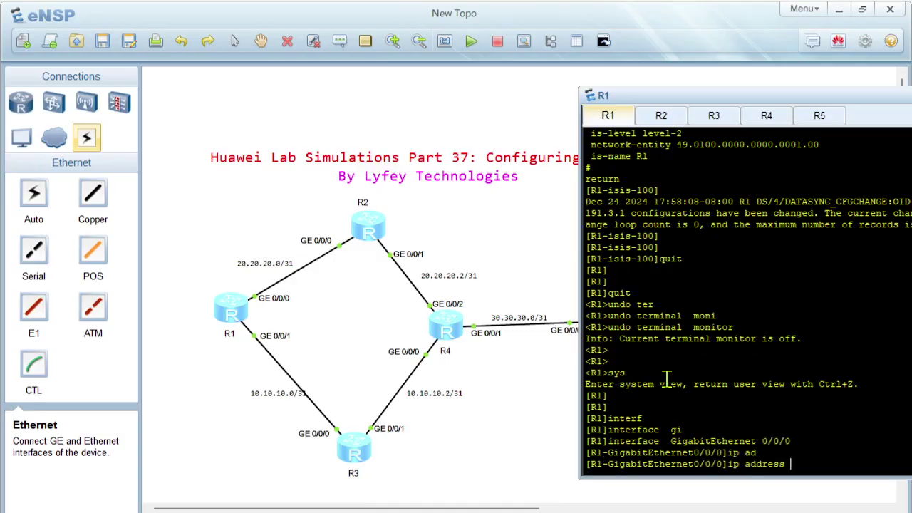
text(20.20.20.0 31)
key(Return)
key(Return)
key(Return)
Step: Leave the interface view and reopen GigabitEthernet 0/0/0 on R1
text(quit)
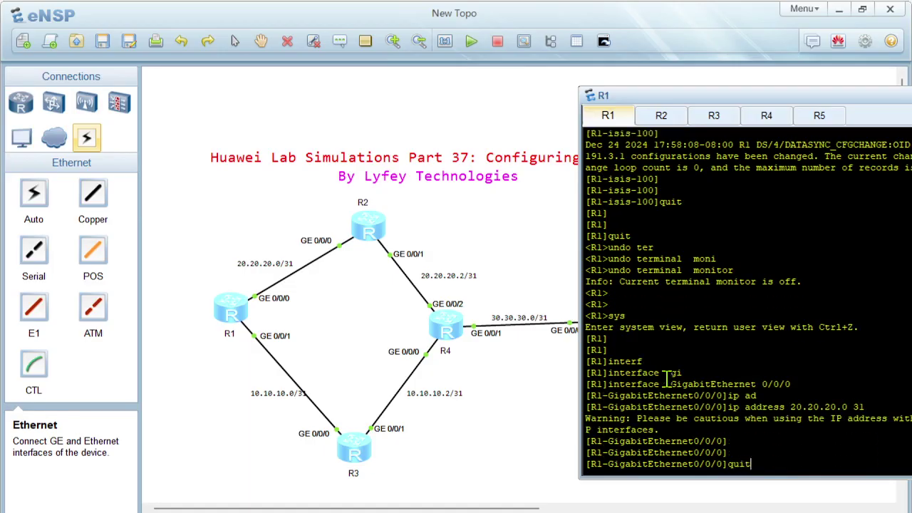
key(Return)
key(Up)
key(Up)
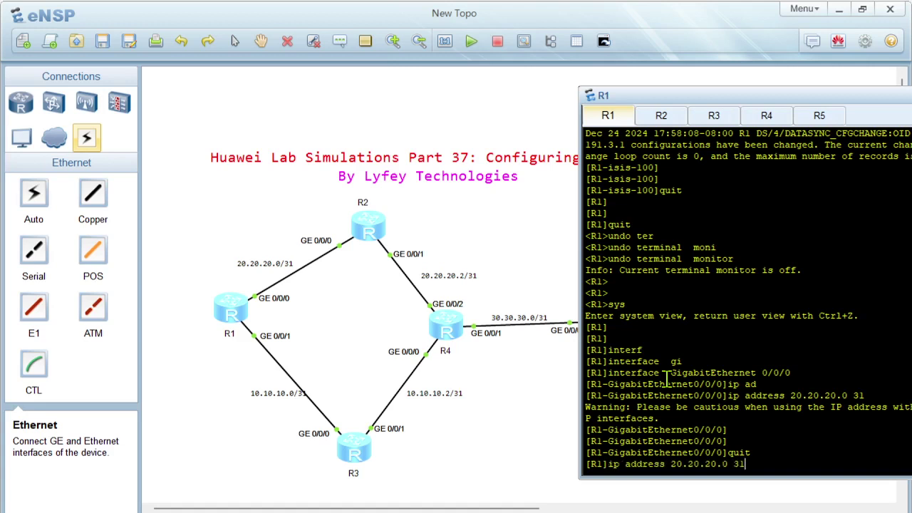
key(Up)
key(Return)
Step: Enable IS-IS process 100 on R1's GigabitEthernet 0/0/0 and return to system view
text(isi)
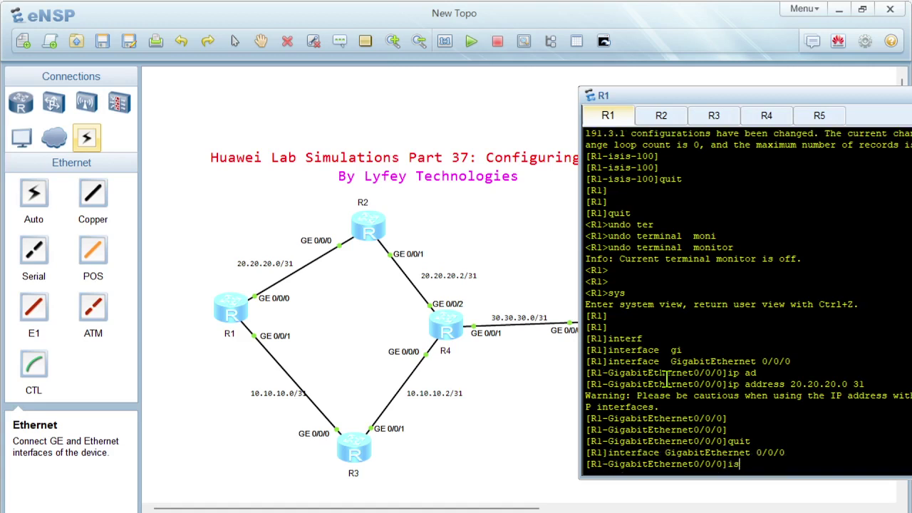
key(Tab)
text(en)
key(Tab)
text(100)
key(Return)
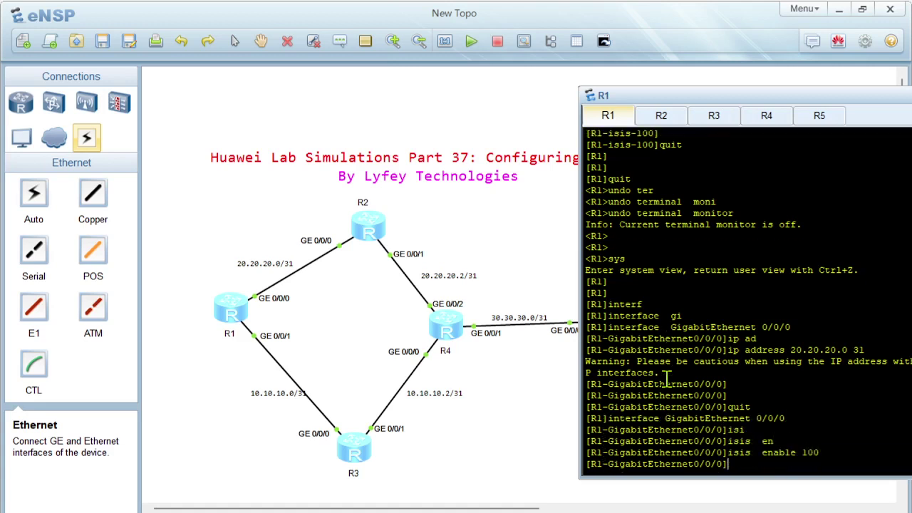
text(quit)
key(Return)
key(Return)
key(Return)
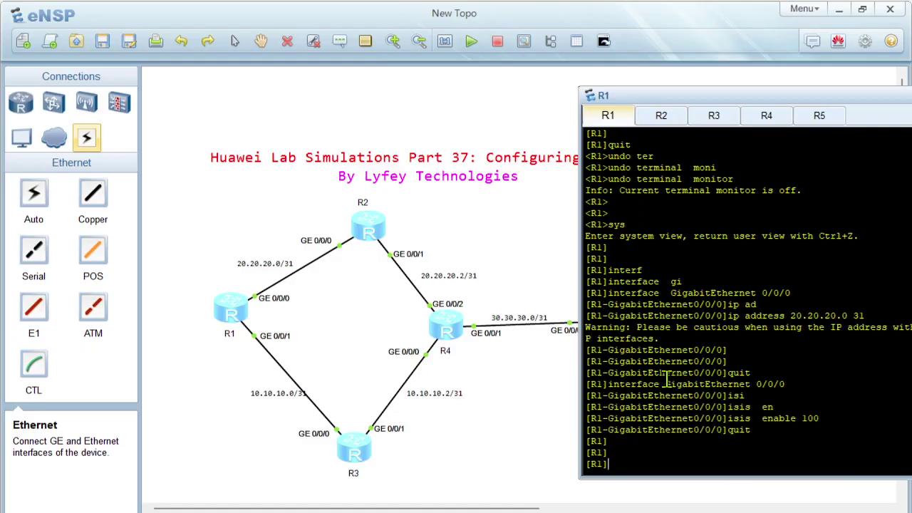
Step: Open the GigabitEthernet 0/0/1 interface view on R1
text(interf)
key(Tab)
text(Gigab)
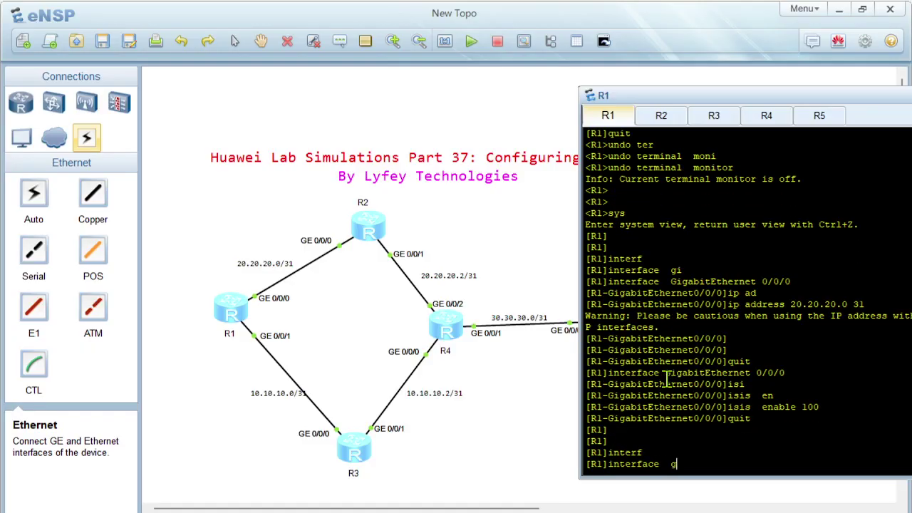
text(i)
key(Tab)
text(0/0/1)
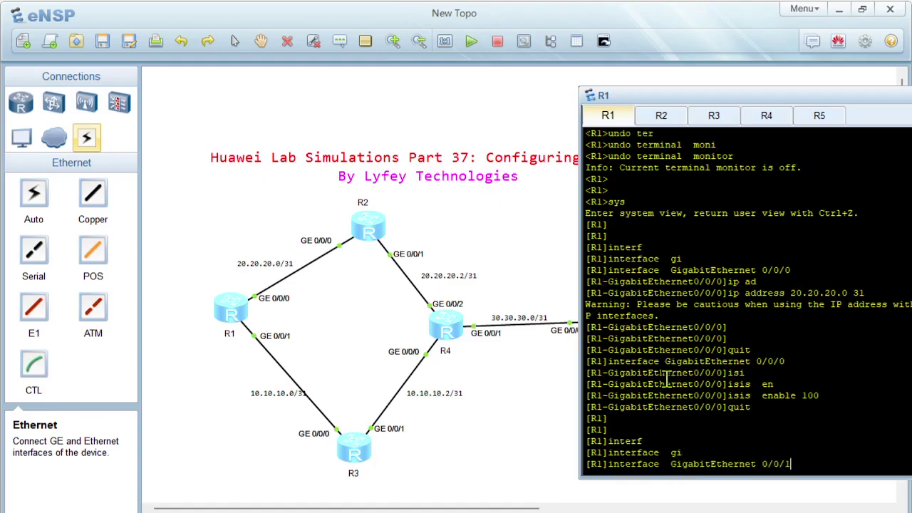
key(Return)
Step: Assign IP address 10.10.10.0 with mask length 31 to R1's GigabitEthernet 0/0/1
text(ip ad)
key(Tab)
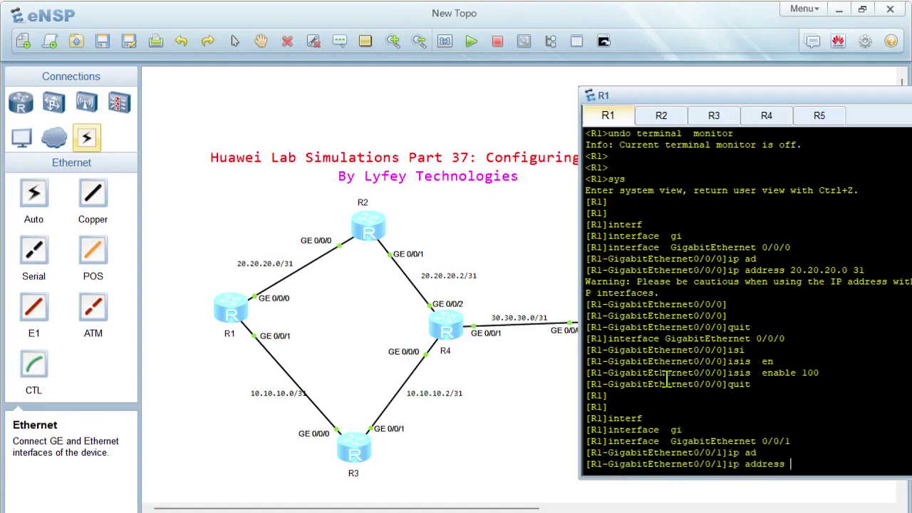
text(10)
text(.10.10.)
text(0 )
text(31)
key(Return)
key(Return)
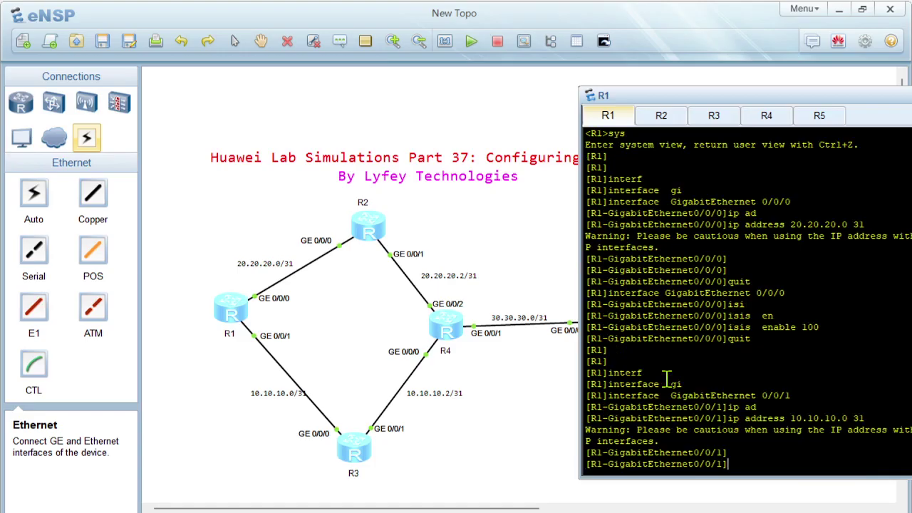
Step: Enable IS-IS process 100 on R1's GigabitEthernet 0/0/1 and return to system view
text(isis)
key(Tab)
text(en)
key(Tab)
text(10)
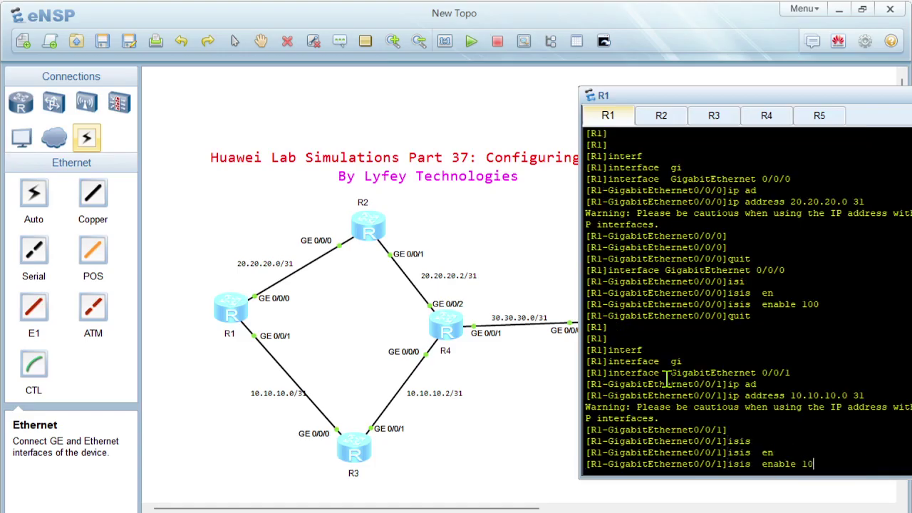
text(0)
key(Return)
text(quit)
key(Return)
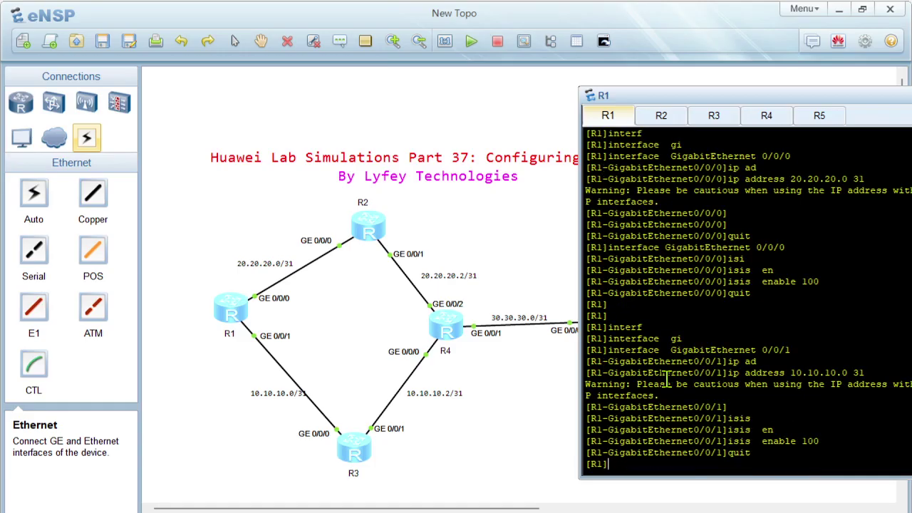
Step: Display R1's current configuration and examine the IS-IS 100 process and the GigabitEthernet 0/0/0 and 0/0/1 settings
text(dis this)
key(Return)
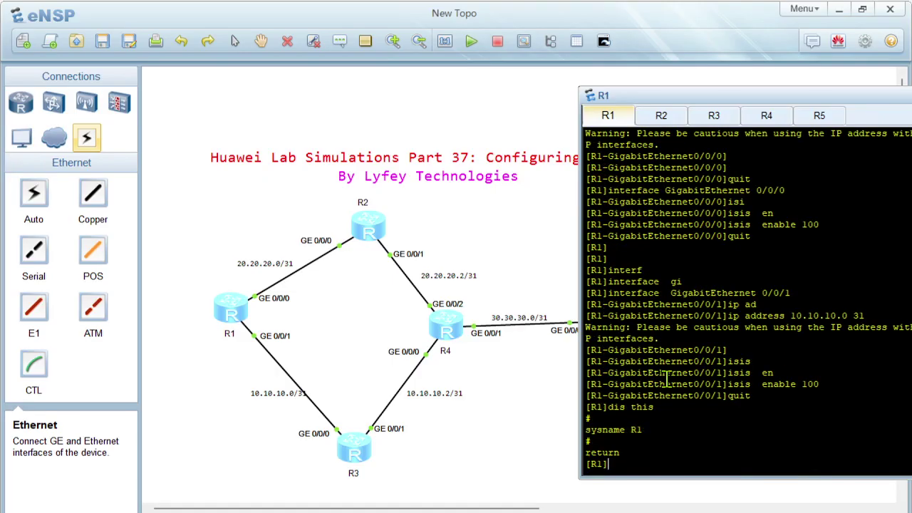
text(displ)
key(Tab)
text(cur)
key(Tab)
key(Return)
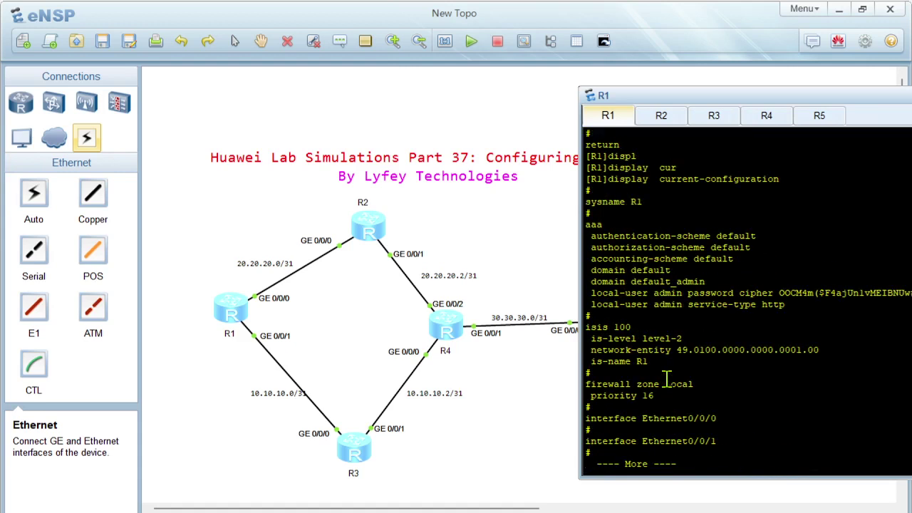
drag(602, 362, 574, 321)
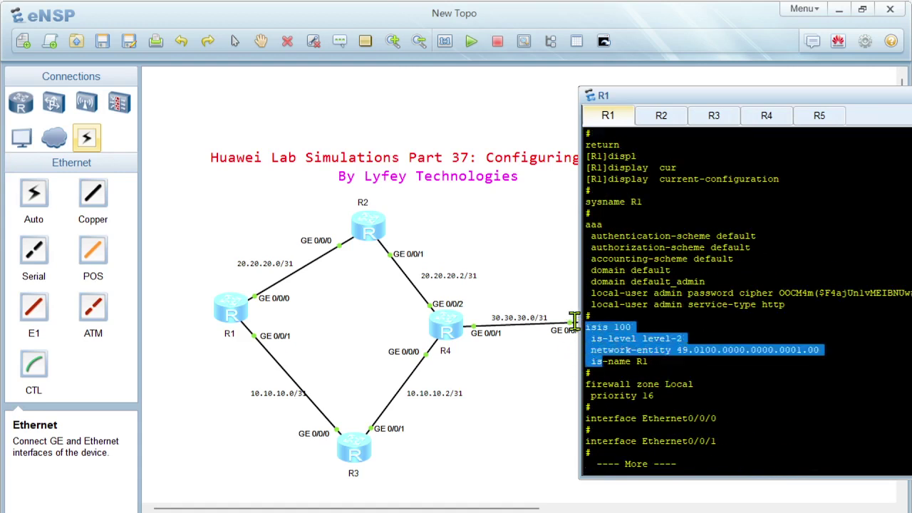
click(661, 377)
key(space)
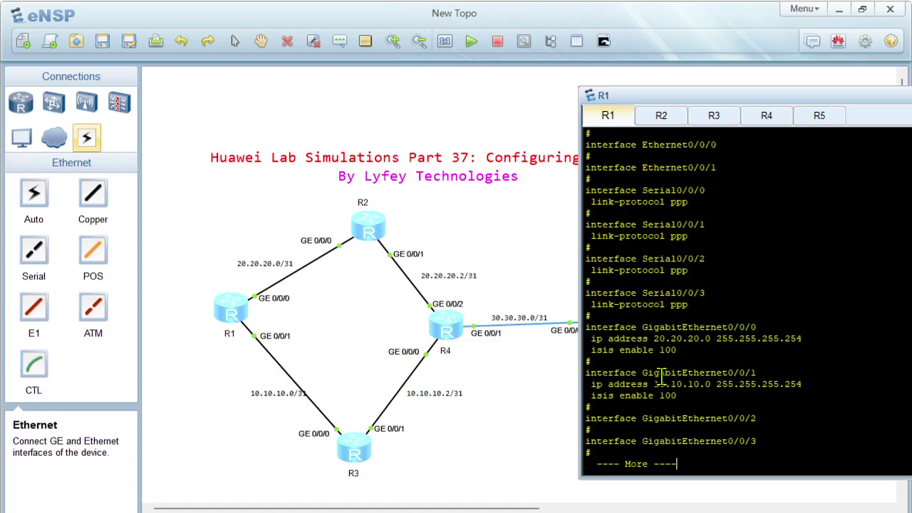
drag(591, 406, 571, 322)
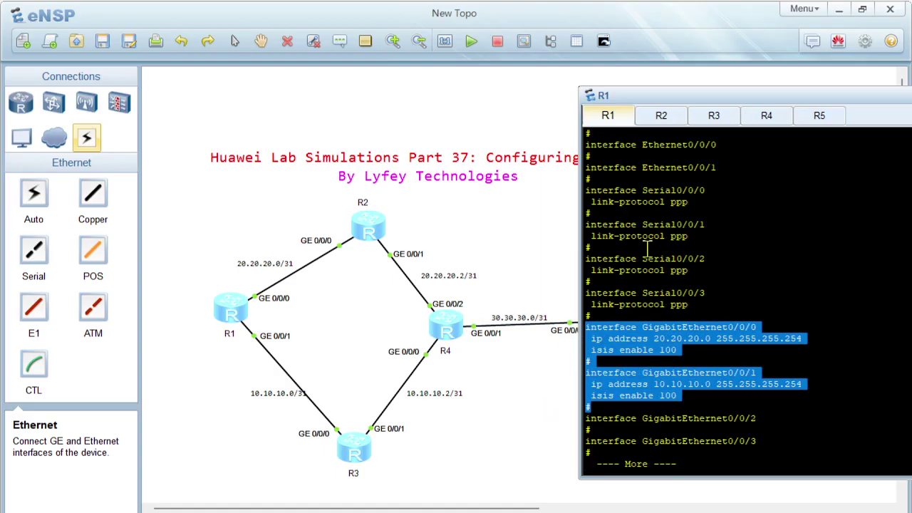
Step: Switch to R2's console and turn off terminal monitoring with undo terminal monitor
click(661, 121)
key(Return)
key(Return)
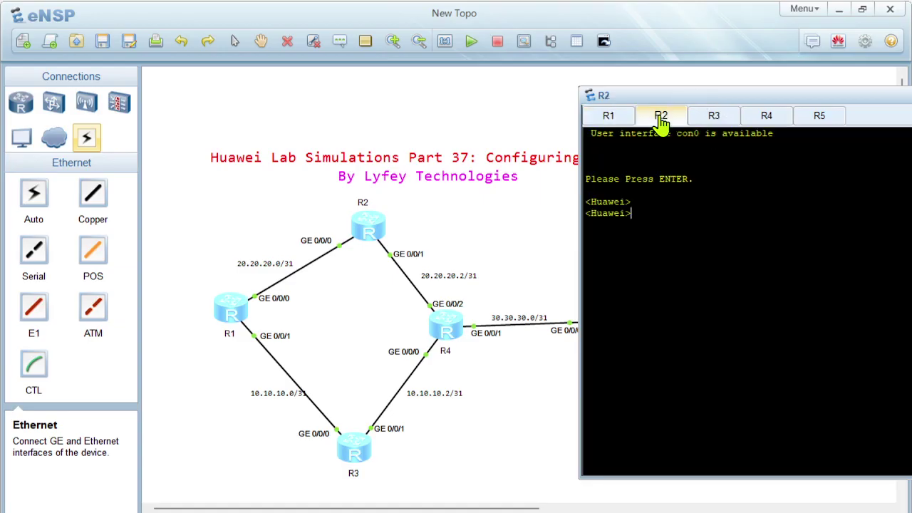
text(undo ter)
key(Tab)
key(Return)
key(Return)
key(Return)
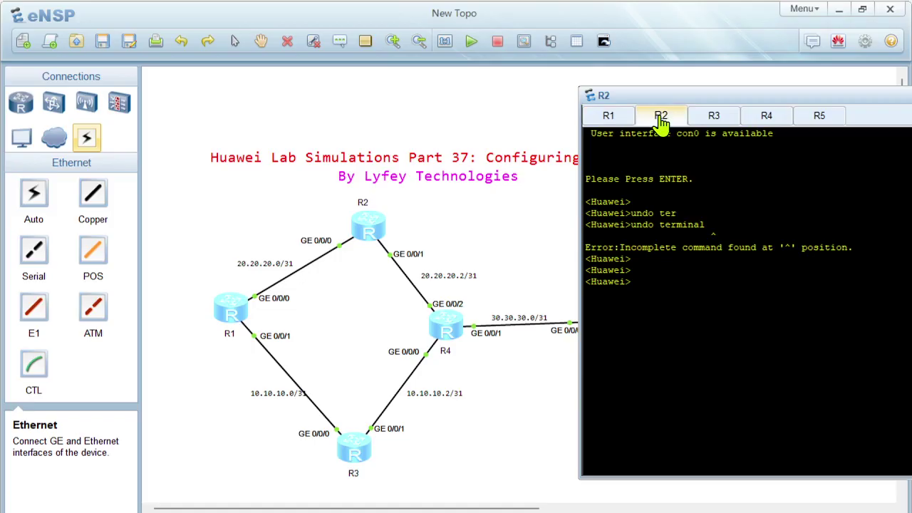
key(Up)
text(mo)
key(Tab)
key(Return)
key(Return)
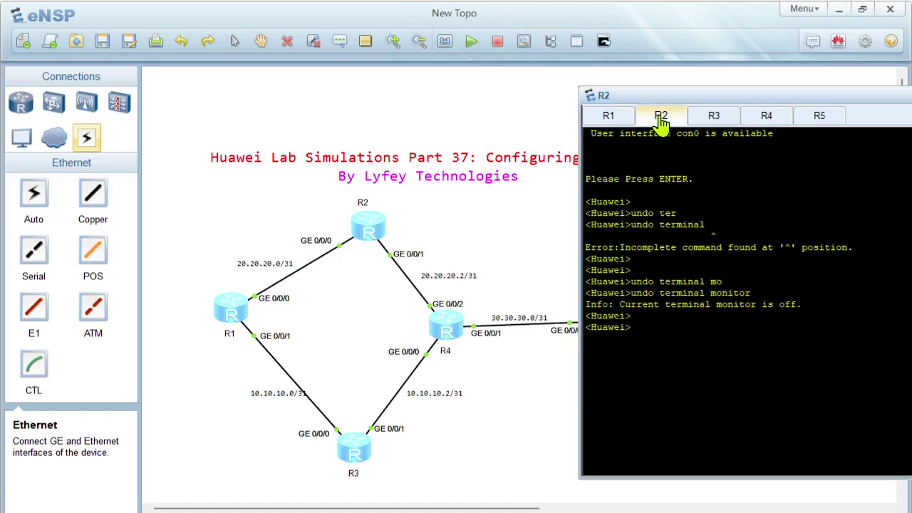
Step: Enter system view on the second router and set its sysname to R2
text(sys)
key(Return)
key(Return)
text(sy)
key(Tab)
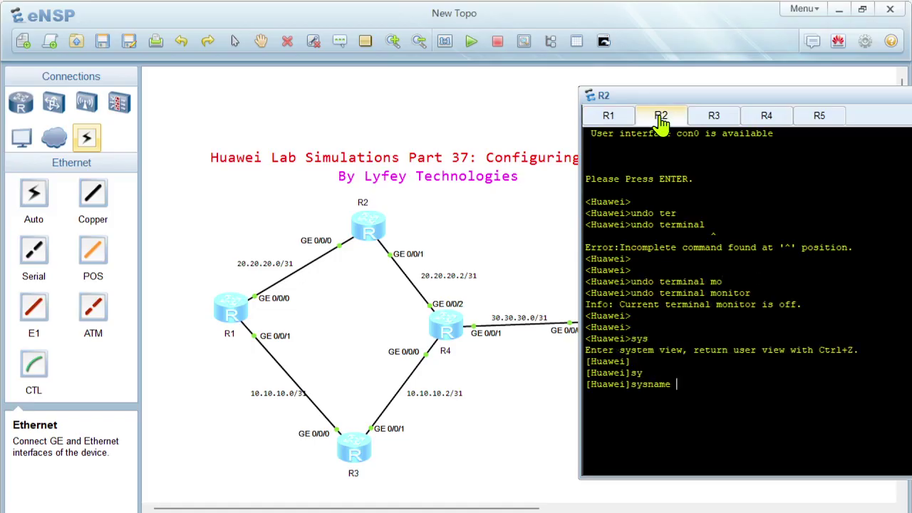
text(R2)
key(Return)
key(Return)
Step: Create IS-IS process 100 on R2 with network entity 49.0100.0000.0000.0002.00 and display the process configuration
text(i)
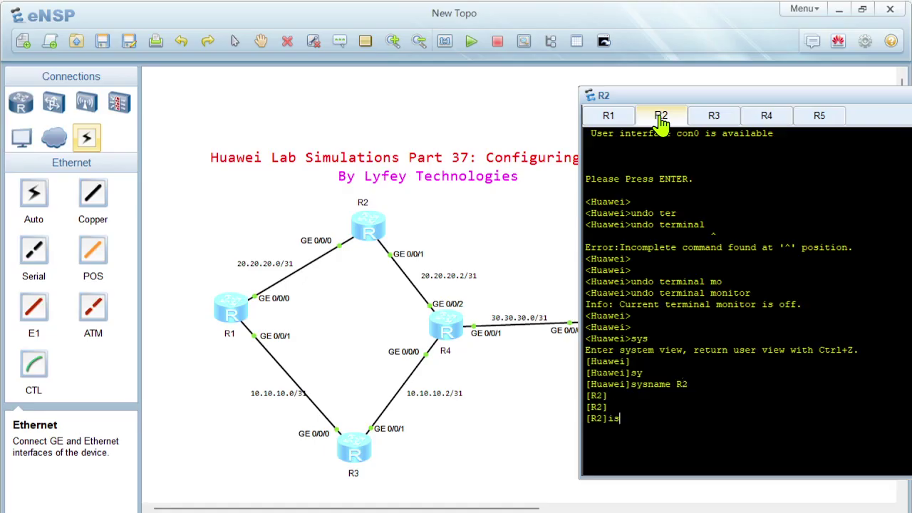
text(s)
key(Tab)
text(100)
key(Return)
text(net)
key(Tab)
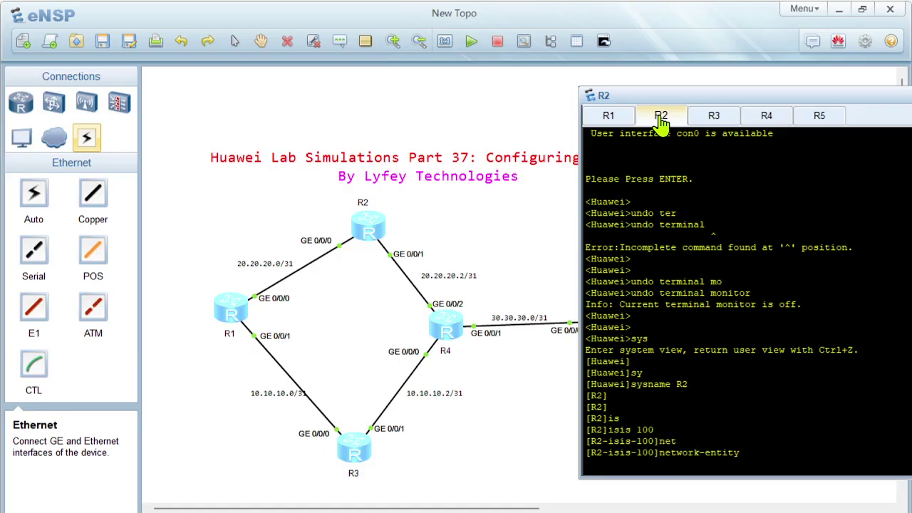
text(49.0100.0000.0000)
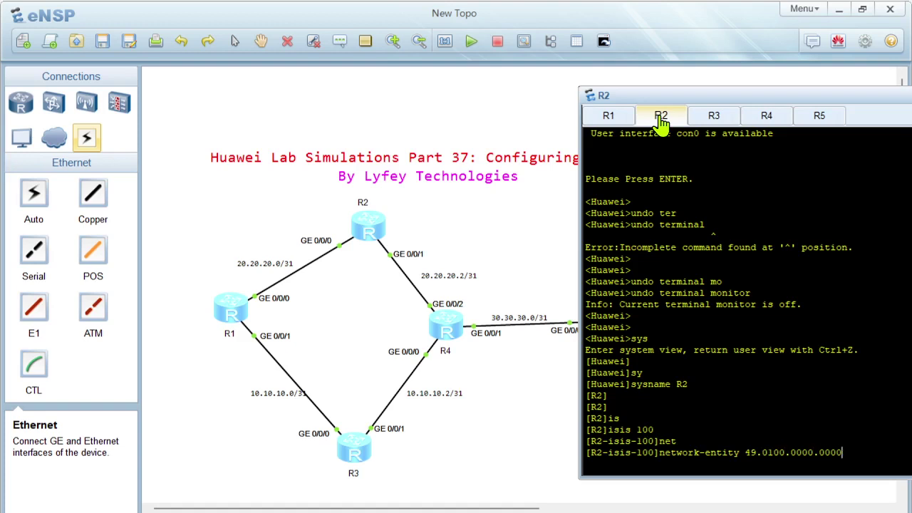
text(.0000)
text(2.00)
key(Return)
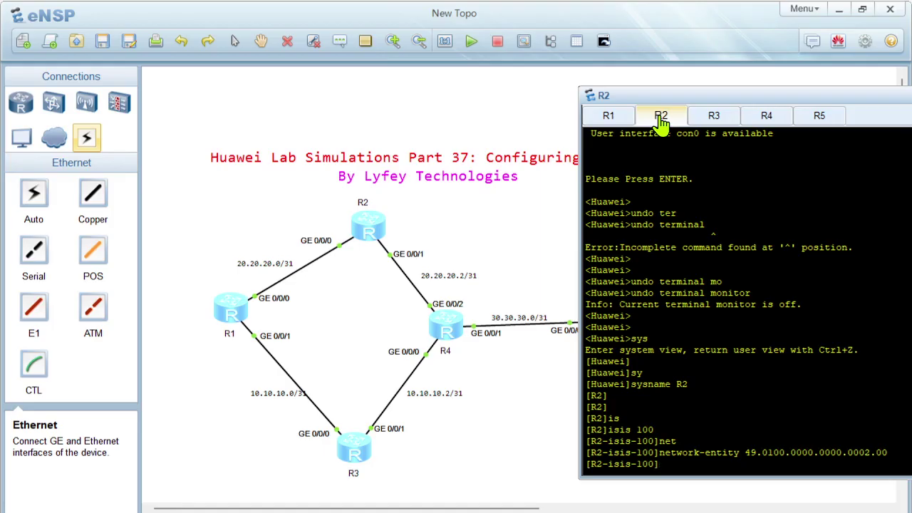
text(dis this)
key(Return)
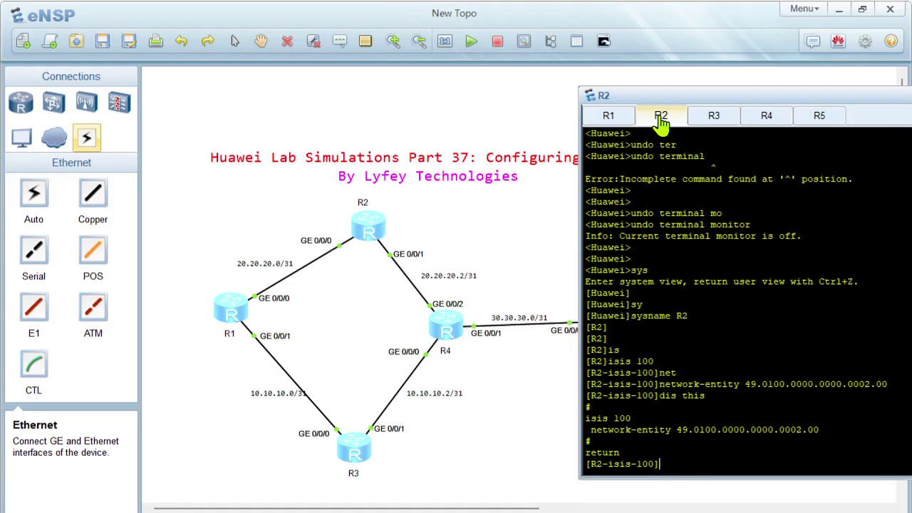
Step: Set the IS level of R2's IS-IS process 100 to level-2
text(is)
key(Tab)
text(le)
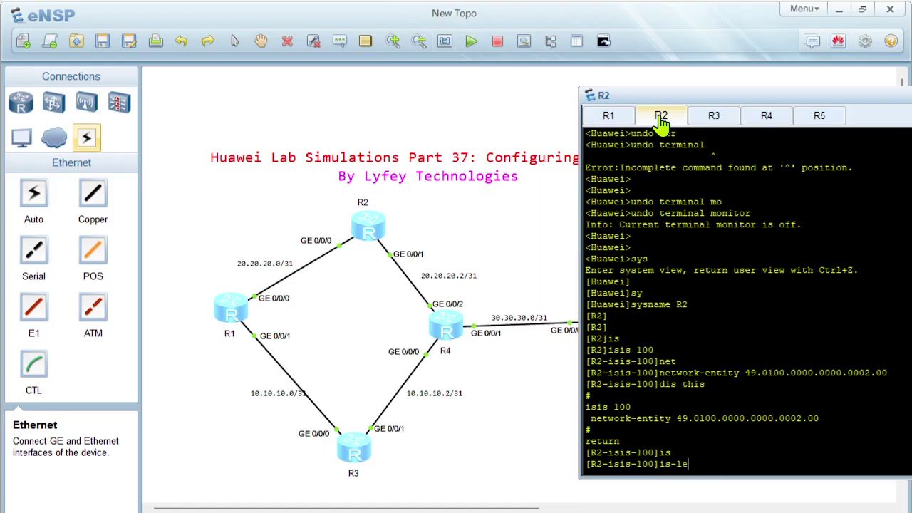
key(Tab)
text(lev)
key(Tab)
key(BackSpace)
key(Tab)
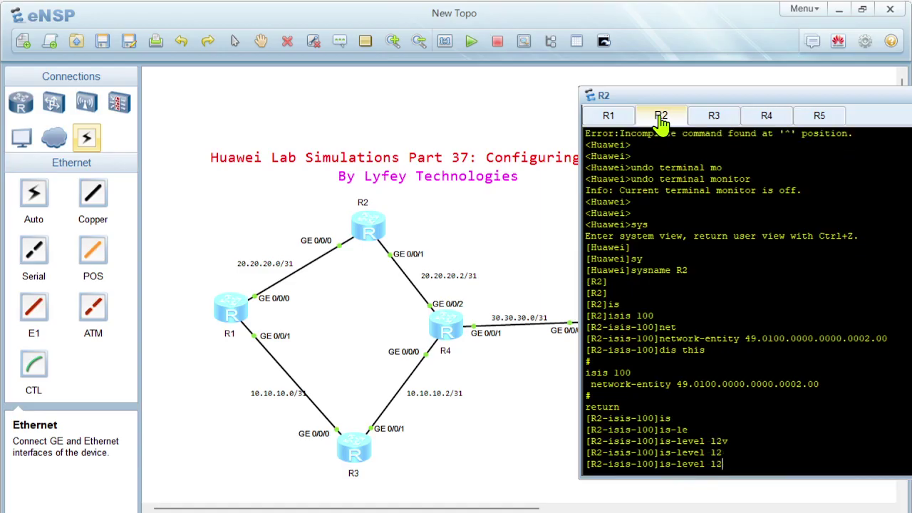
key(BackSpace)
text(2)
key(Tab)
key(BackSpace)
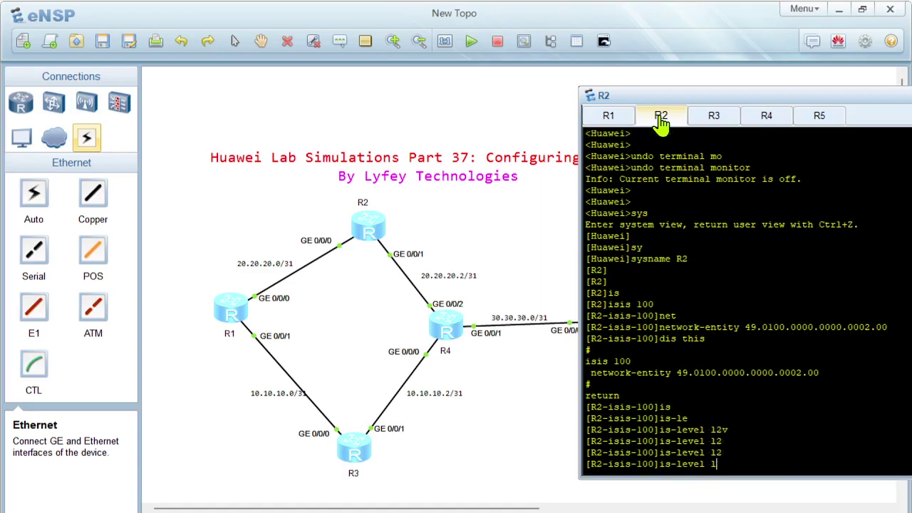
text(e)
key(Tab)
text(2)
key(Return)
Step: Set the IS-IS is-name to R2 in process 100 and return to system view
text(i)
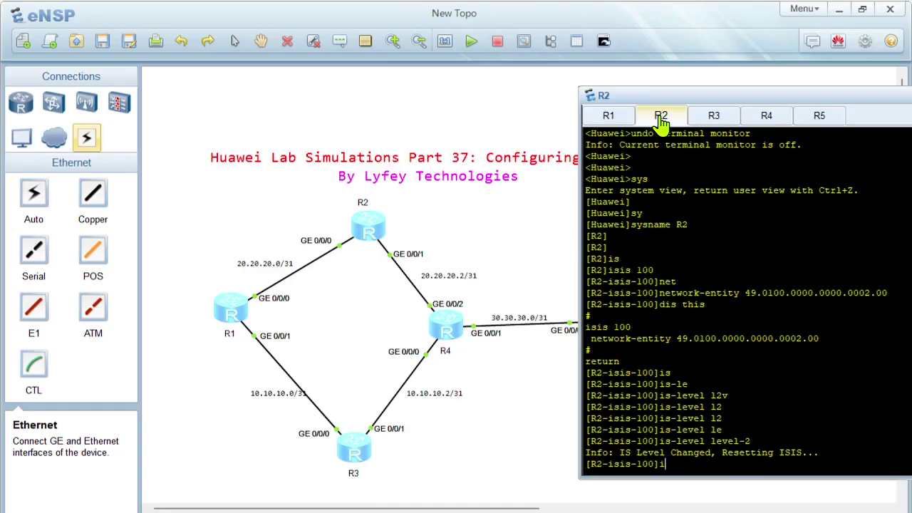
text(s)
key(Tab)
text(-)
text(n)
key(Tab)
text(R2)
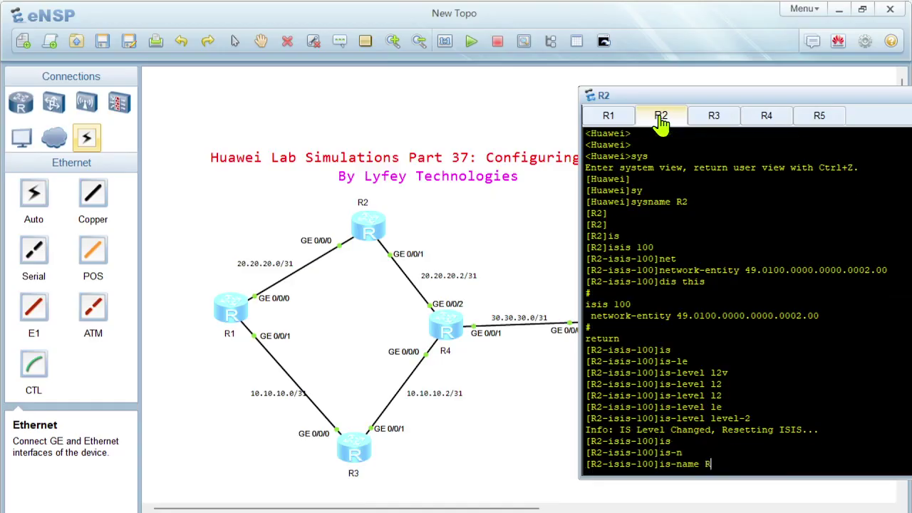
key(Return)
key(Return)
text(quit)
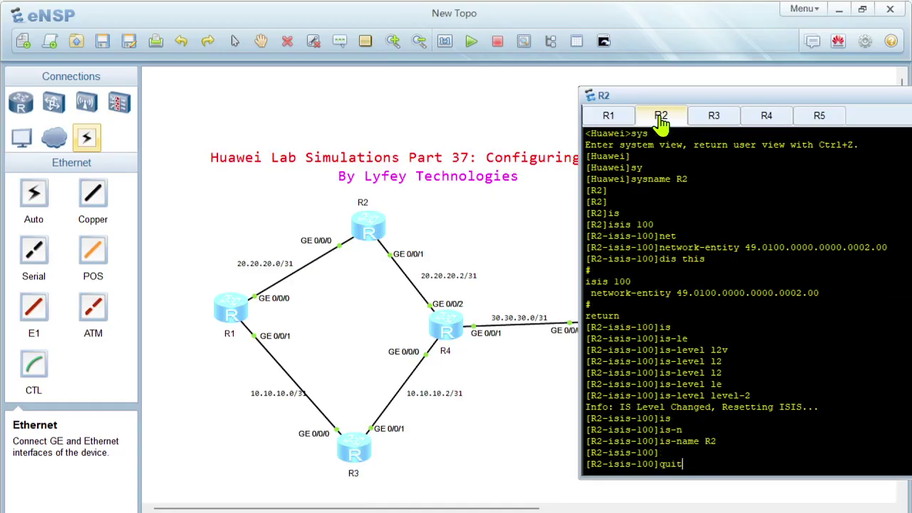
key(Return)
key(Return)
key(Return)
Step: Open R2's GigabitEthernet 0/0/0 interface view and assign IP address 20.20.20.1 with mask length 31
text(interf)
key(Tab)
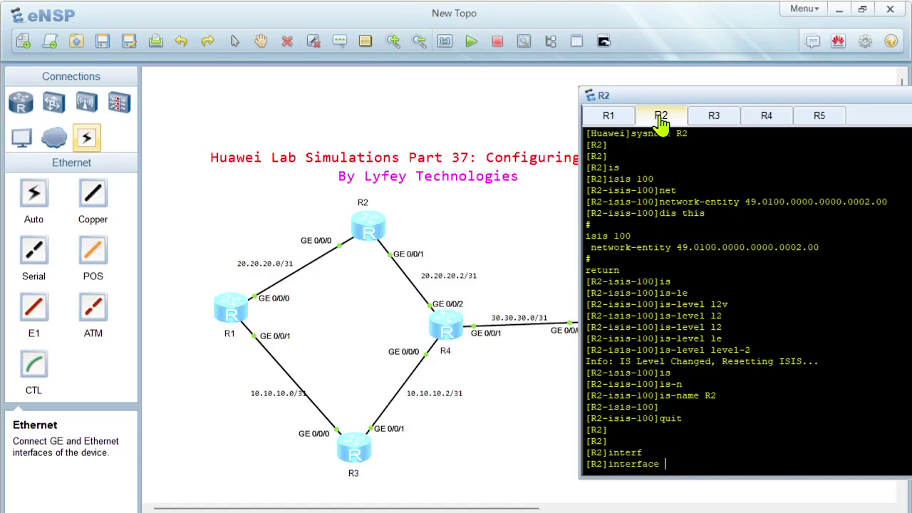
text(gi)
key(Tab)
text(0/0/0)
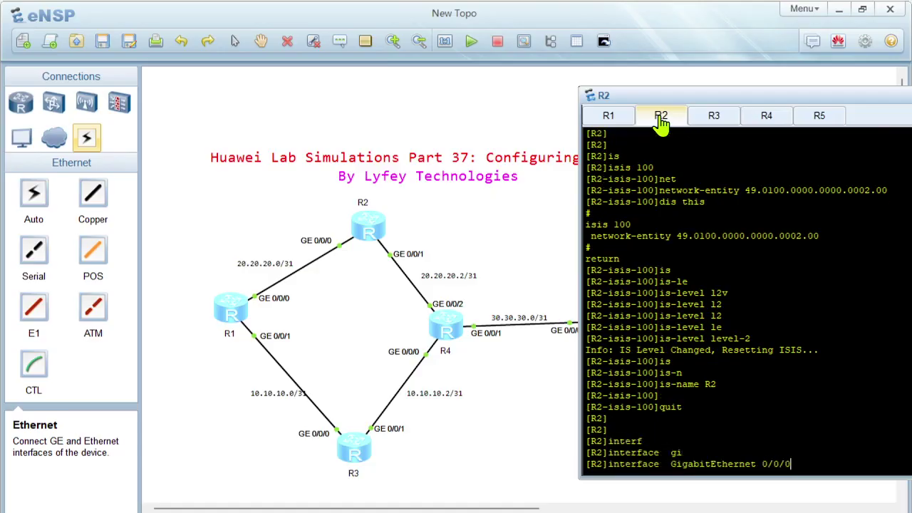
key(Return)
text(ip ad)
key(Tab)
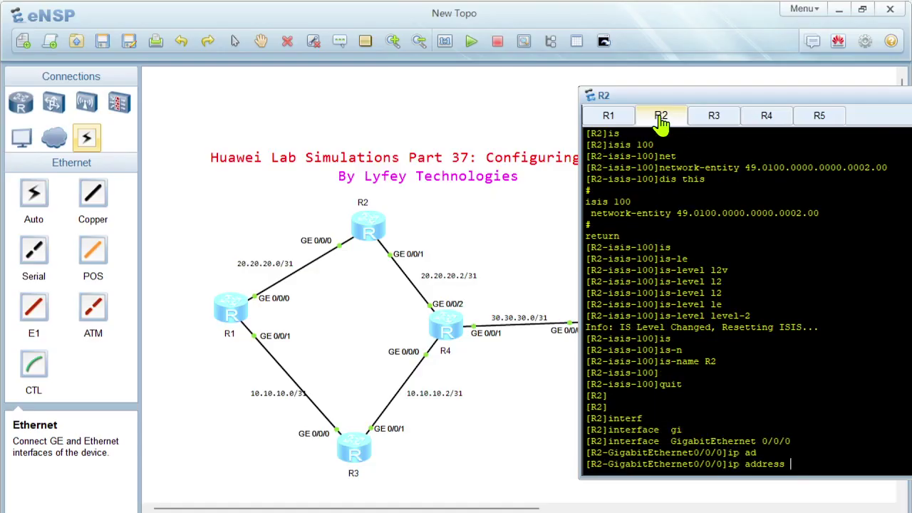
text(20.20.20.1 31)
key(Return)
Step: Enable IS-IS process 100 on R2's GigabitEthernet 0/0/0 and return to system view
text(isi)
key(Tab)
text(en)
key(Tab)
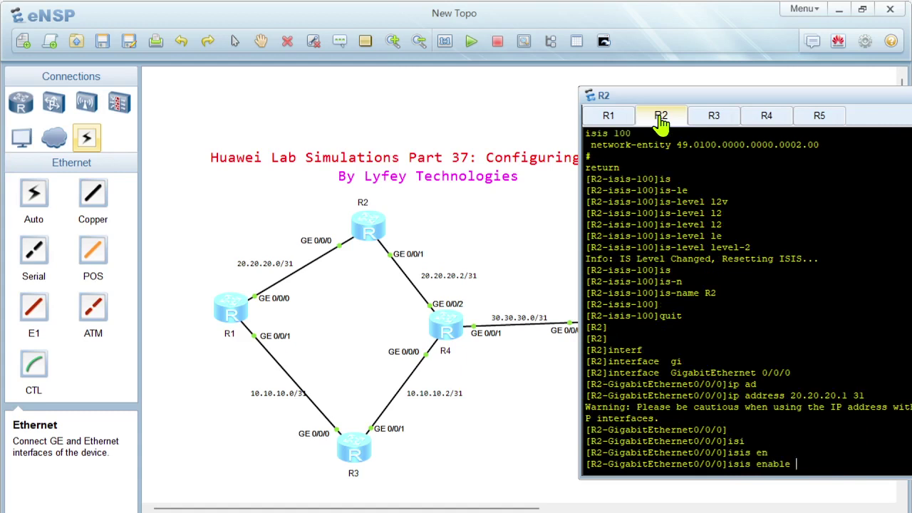
text(100)
key(Return)
text(quit)
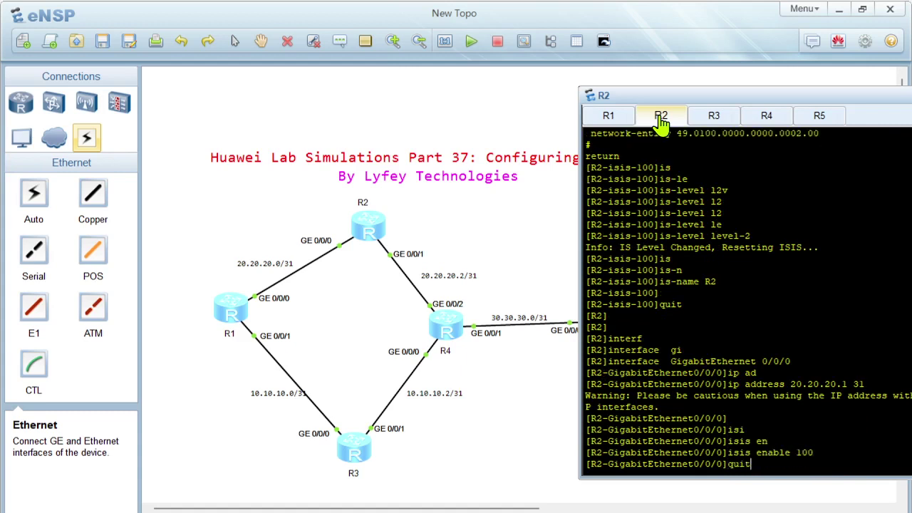
key(Return)
key(Return)
key(Return)
Step: Open the interface view of R2's GigabitEthernet 0/0/1
text(intrerf)
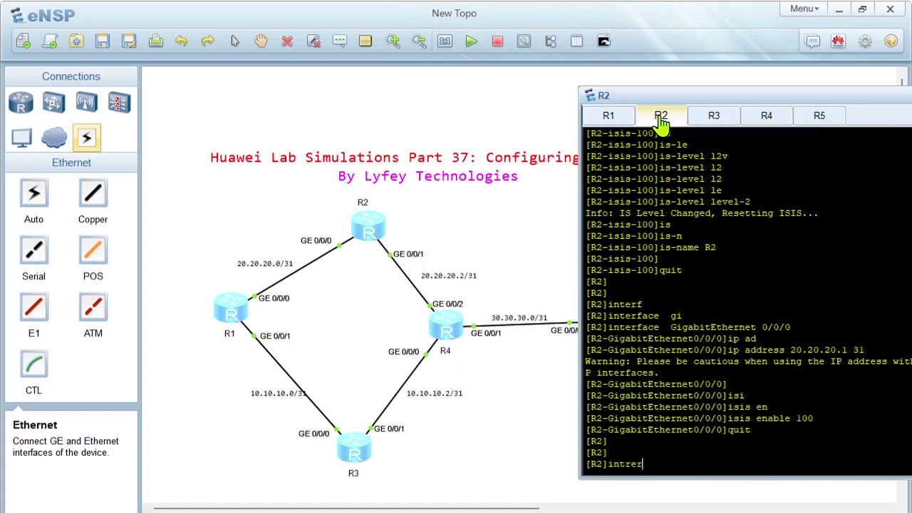
key(Tab)
key(BackSpace)
key(BackSpace)
key(BackSpace)
key(BackSpace)
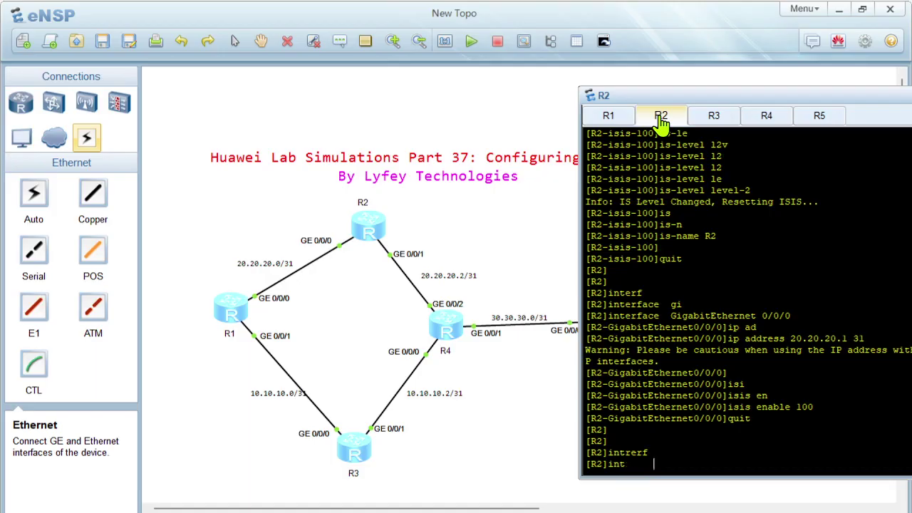
key(Tab)
key(Tab)
text(0/0/1)
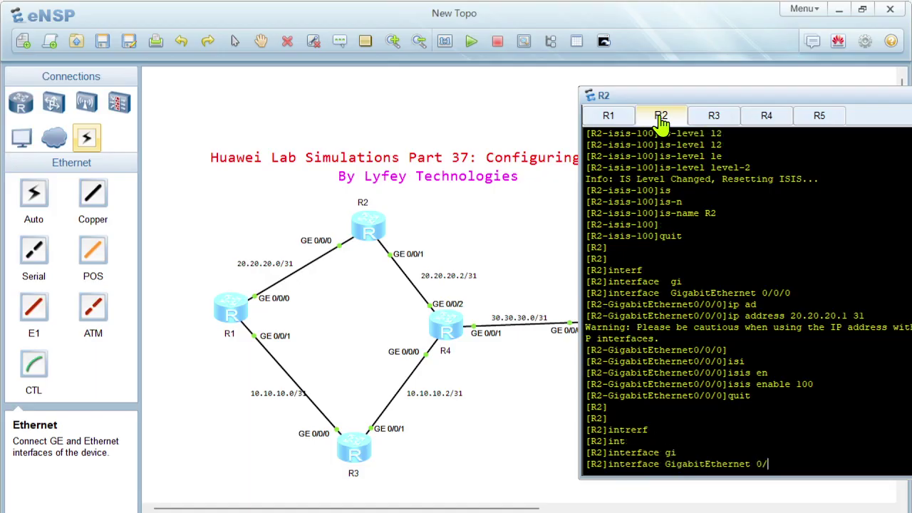
key(Return)
Step: Assign IP address 20.20.20.2 with mask length 31 to R2's GigabitEthernet 0/0/1
text(ip ad)
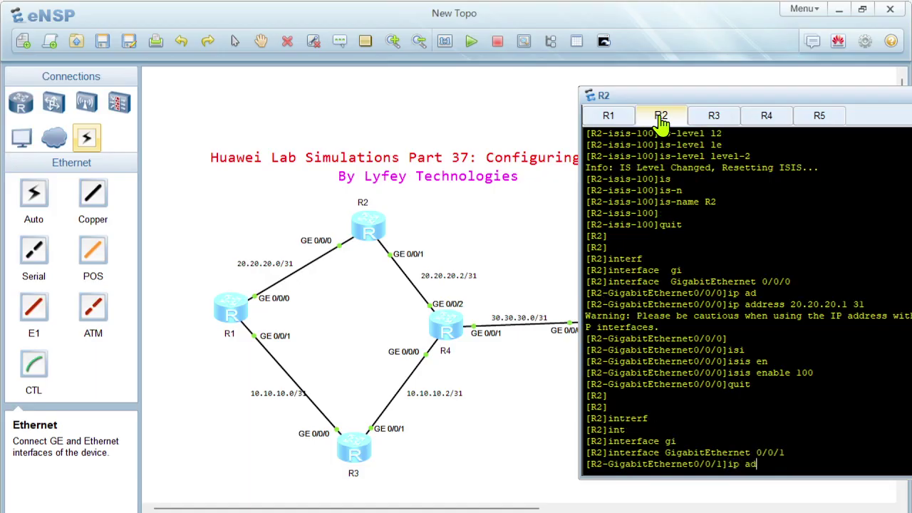
key(Tab)
text(20.20.20.2)
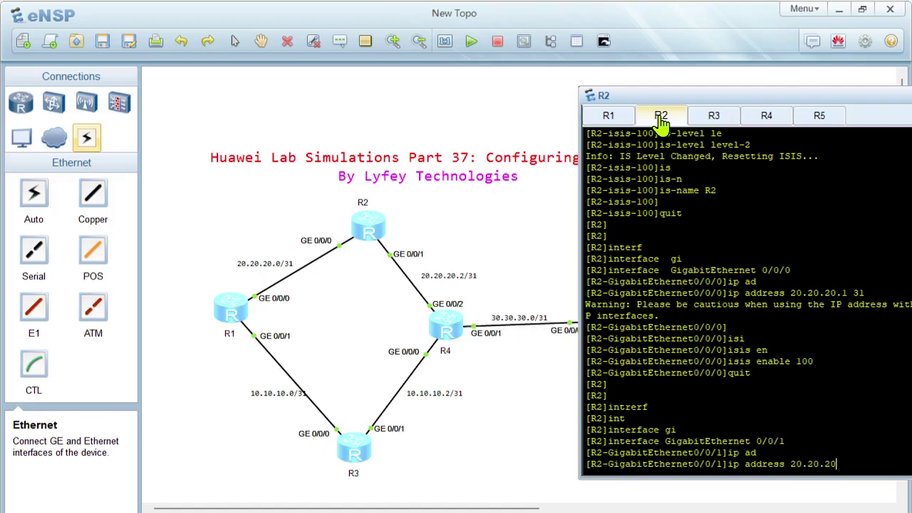
text( 31)
key(Return)
key(Return)
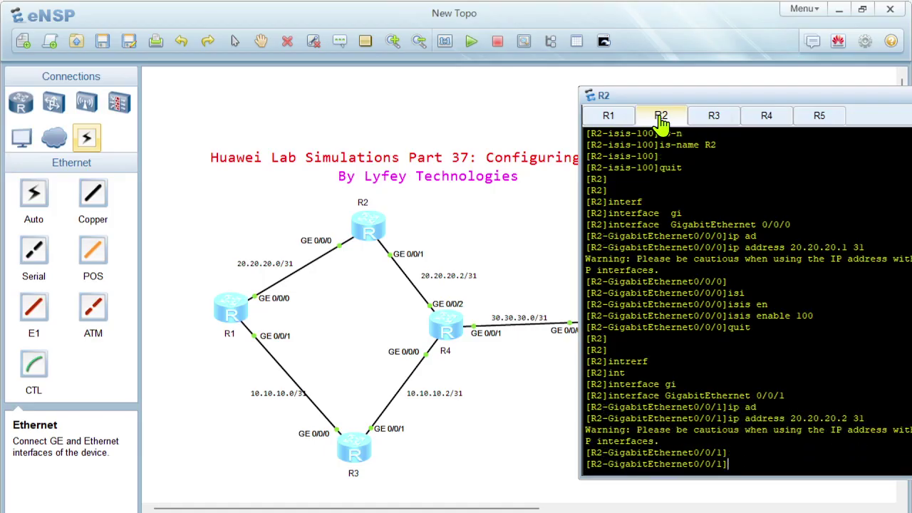
Step: Enable IS-IS process 100 on R2's GigabitEthernet 0/0/1 and return to system view
text(isi)
key(Tab)
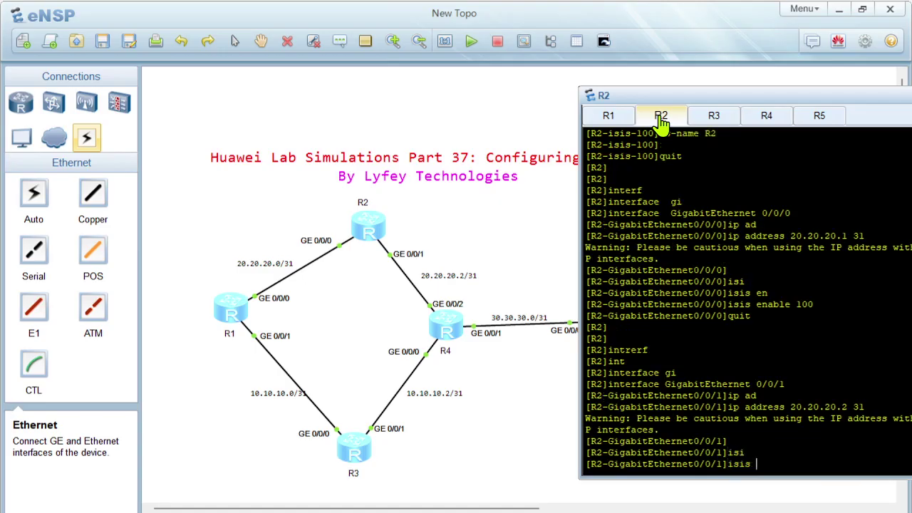
text(en)
key(Tab)
text(100)
key(Return)
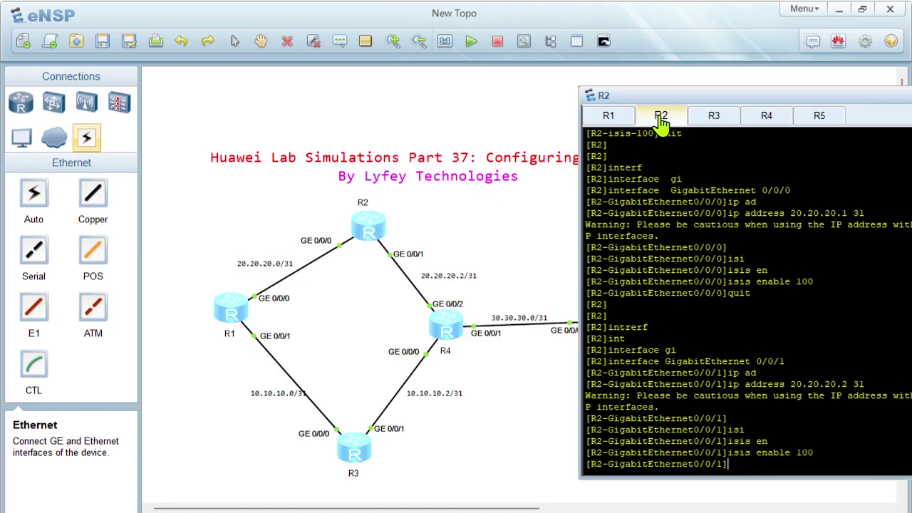
text(quit)
key(Return)
key(Return)
key(Return)
key(Return)
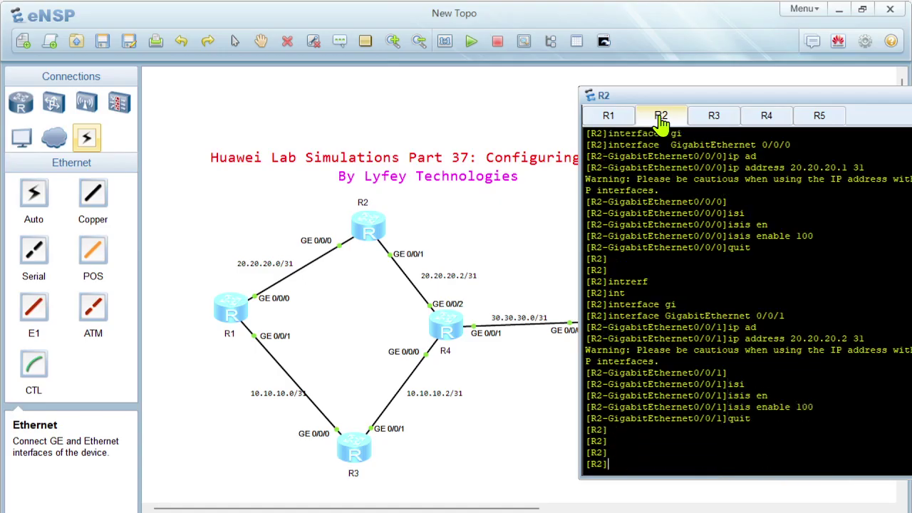
Step: Open the console of router R3 and bring up its user-view command line
double_click(368, 453)
key(Return)
key(Return)
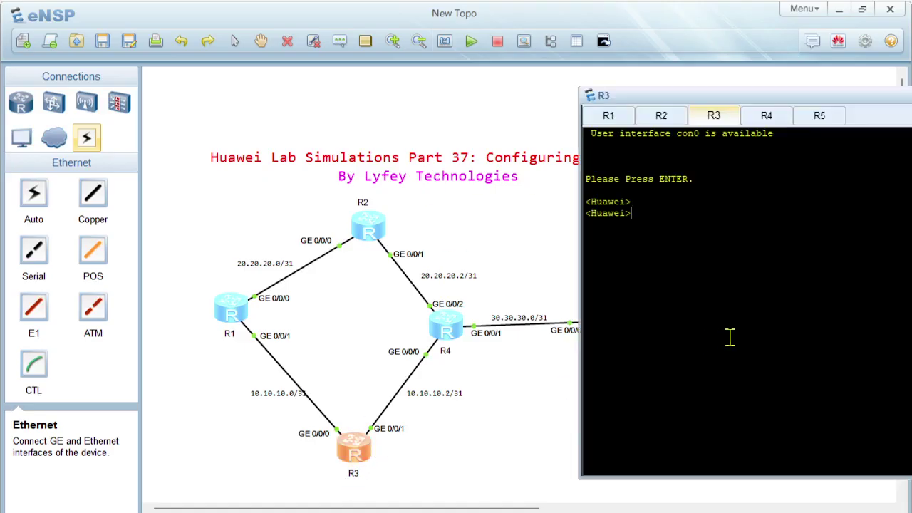
text(sys)
key(Return)
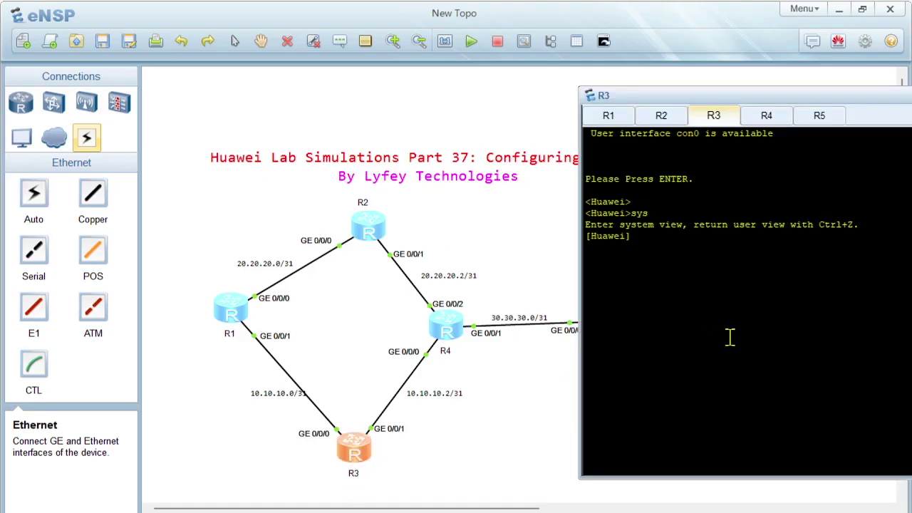
text(quiut)
key(Return)
Step: Turn off terminal monitoring on R3 with undo terminal monitor and enter system view
text(undo)
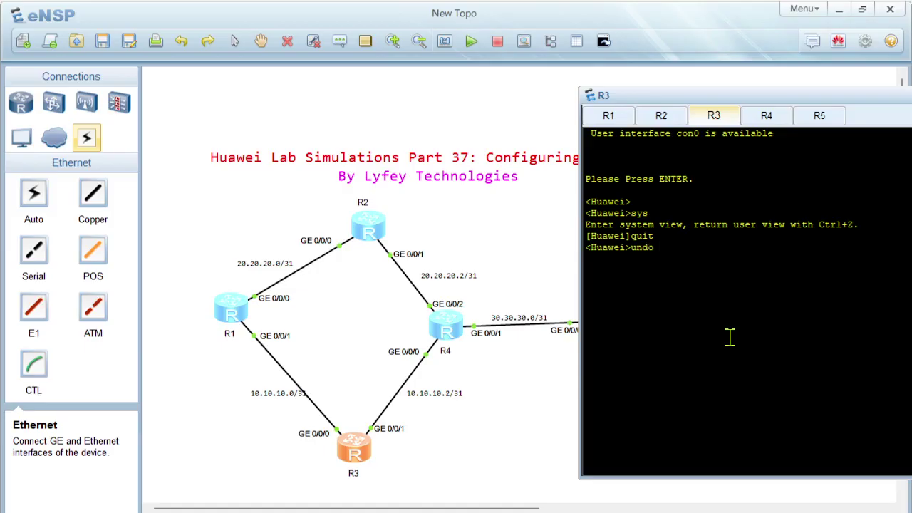
key(Tab)
key(BackSpace)
key(BackSpace)
key(BackSpace)
text(ter)
key(Tab)
text(moni)
key(Tab)
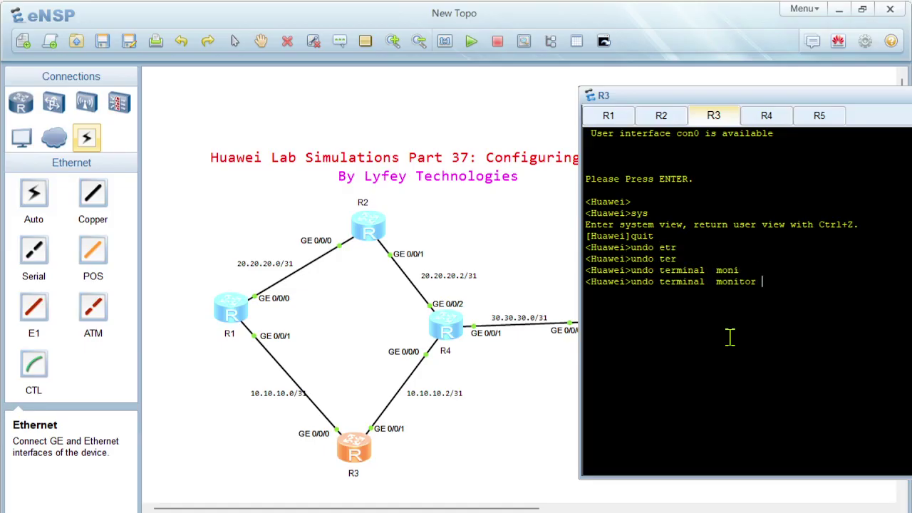
key(Return)
key(Return)
text(sys)
key(Return)
key(Return)
text(in)
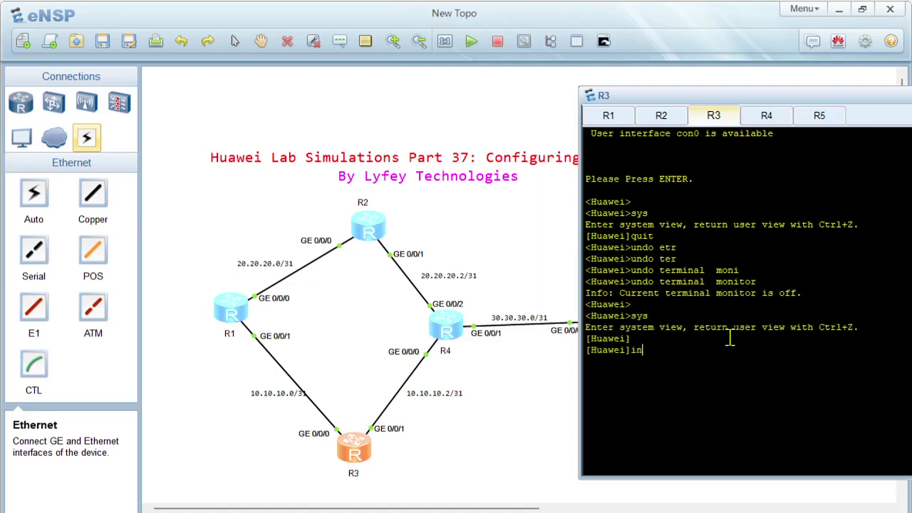
text(terf)
key(Tab)
text(gi)
key(Tab)
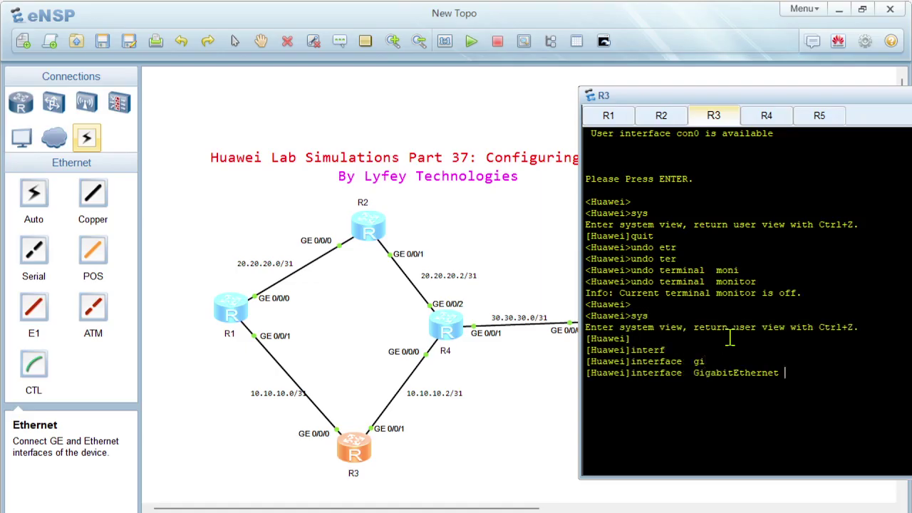
text(0/0/0)
key(BackSpace)
key(BackSpace)
key(BackSpace)
key(BackSpace)
key(BackSpace)
key(BackSpace)
key(BackSpace)
key(BackSpace)
key(BackSpace)
key(BackSpace)
key(BackSpace)
key(BackSpace)
key(BackSpace)
key(BackSpace)
key(BackSpace)
key(BackSpace)
key(BackSpace)
key(BackSpace)
key(BackSpace)
key(BackSpace)
Step: Create IS-IS process 100 on R3 with network entity 49.0100.0000.0000.0003.00
text(isi)
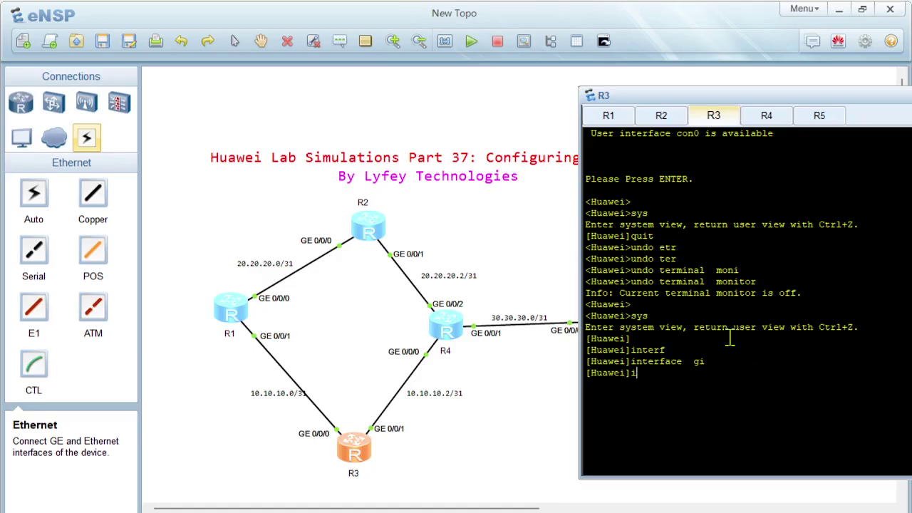
key(Tab)
text(100)
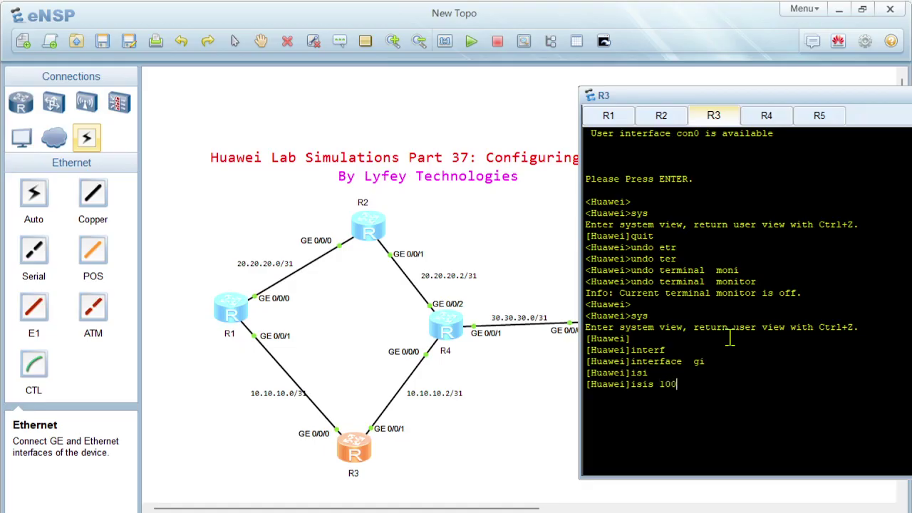
key(Return)
text(net)
key(Tab)
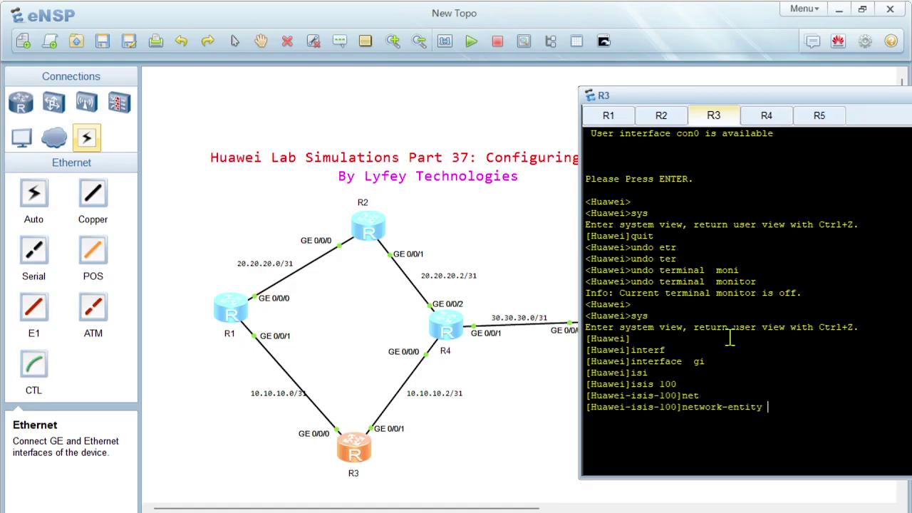
text(49.0100.0000.0000.0003)
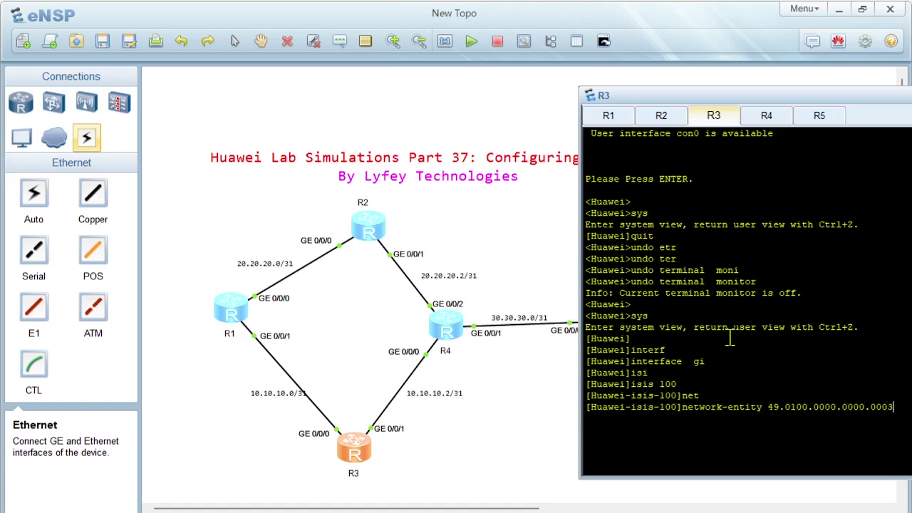
text(.00)
key(Return)
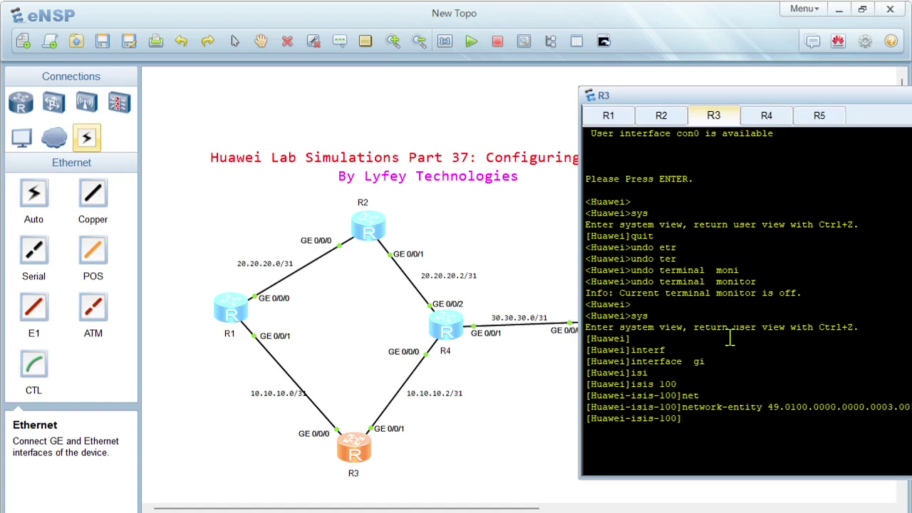
Step: Set the IS level of R3's IS-IS process 100 to level-2
text(is-l)
key(Tab)
text(lev)
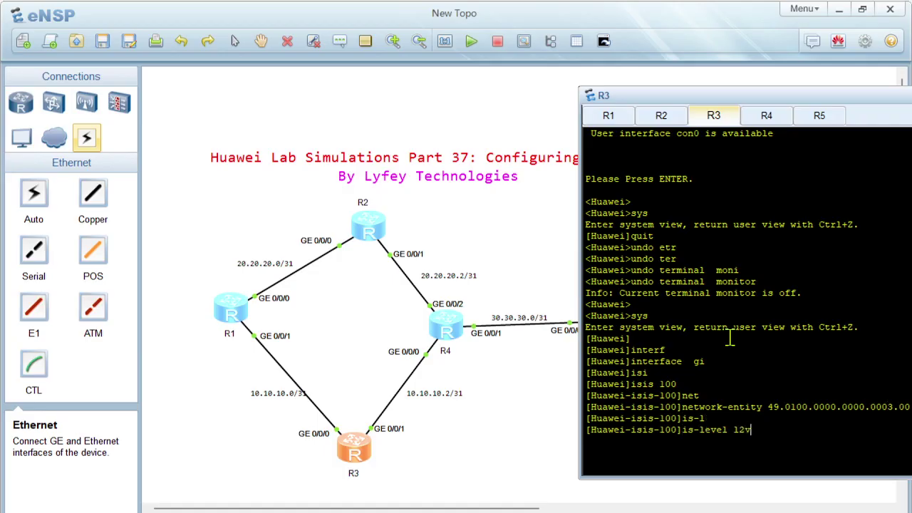
key(BackSpace)
key(BackSpace)
text(ev)
key(Tab)
text(2)
key(Return)
key(Return)
key(Return)
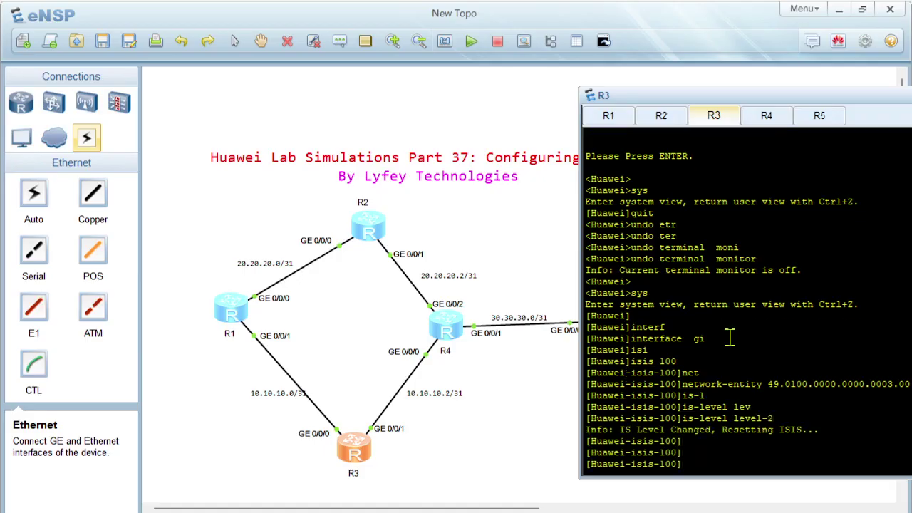
Step: Set the IS-IS is-name to R3 in process 100 on router R3
text(is)
text(-n)
key(Tab)
text(R)
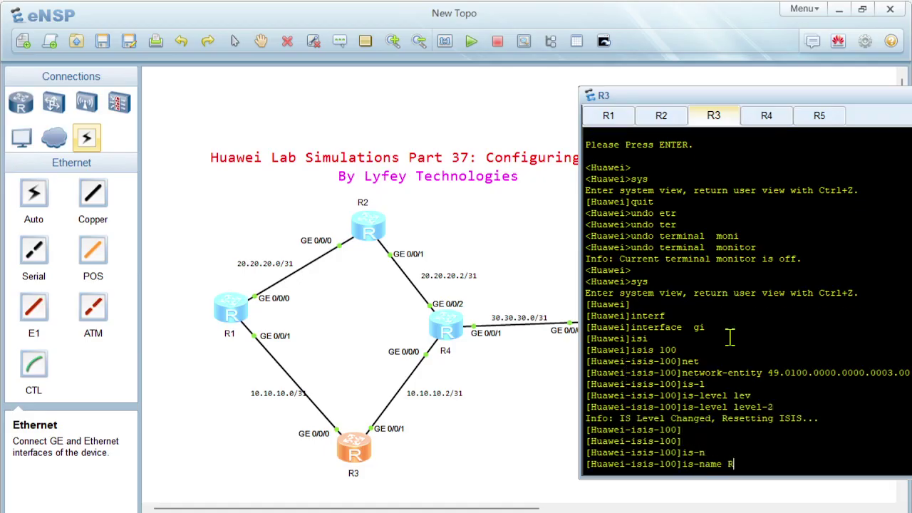
text(3)
key(Return)
key(Return)
key(Return)
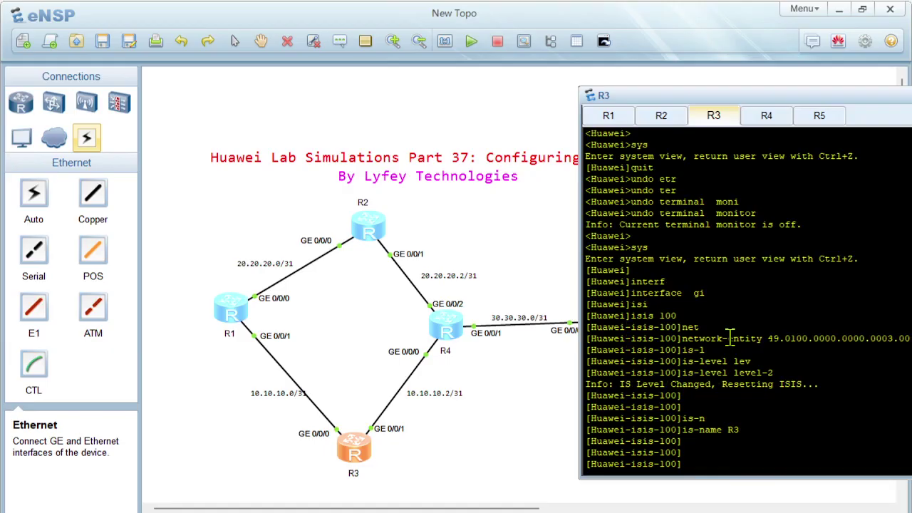
Step: Display the current configuration of R3's IS-IS process 100 and return to system view
text(dis this)
key(Return)
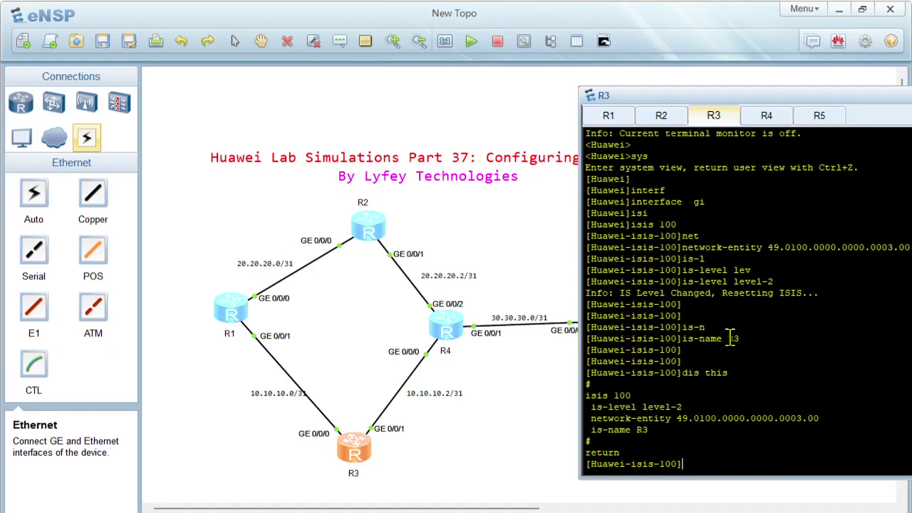
text(quit)
key(Return)
key(Return)
Step: Open the interface view of R3's GigabitEthernet 0/0/0
text(in)
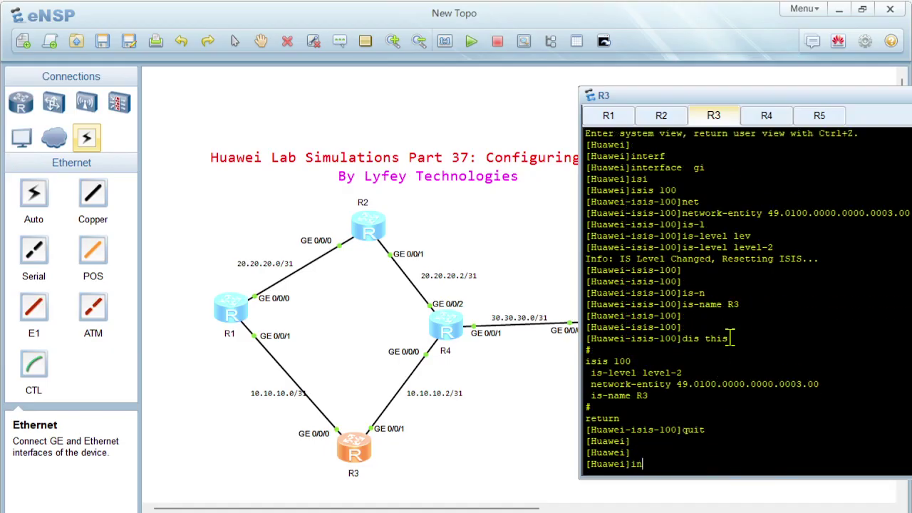
text(terf)
key(Tab)
text(gi)
key(Tab)
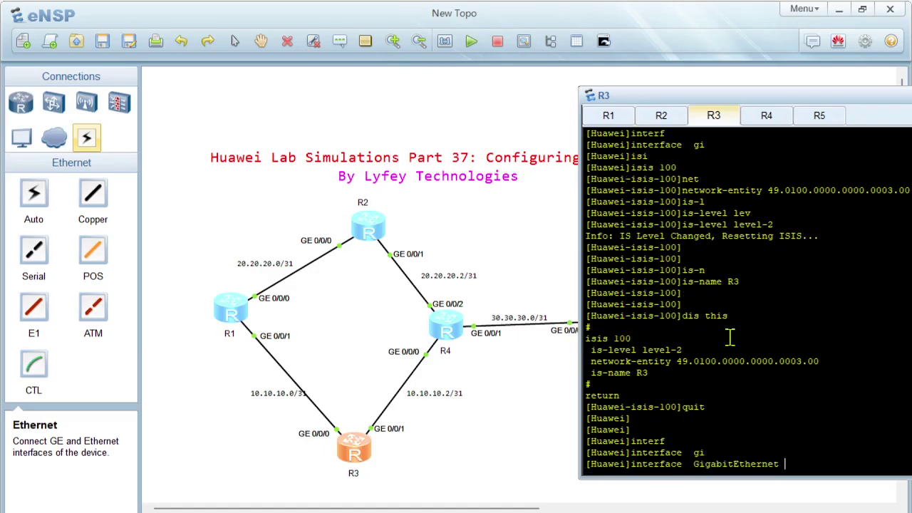
text(0/0/0)
key(Return)
Step: Assign IP address 10.10.10.1 with mask length 31 to R3's GigabitEthernet 0/0/0
text(ip ad)
key(Tab)
text(1)
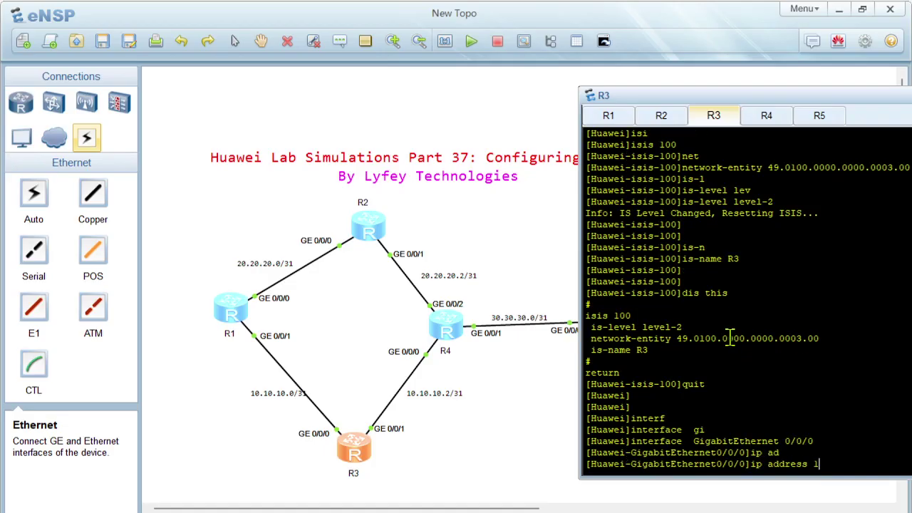
text(0.10.10.1 31)
key(Return)
key(Return)
key(Return)
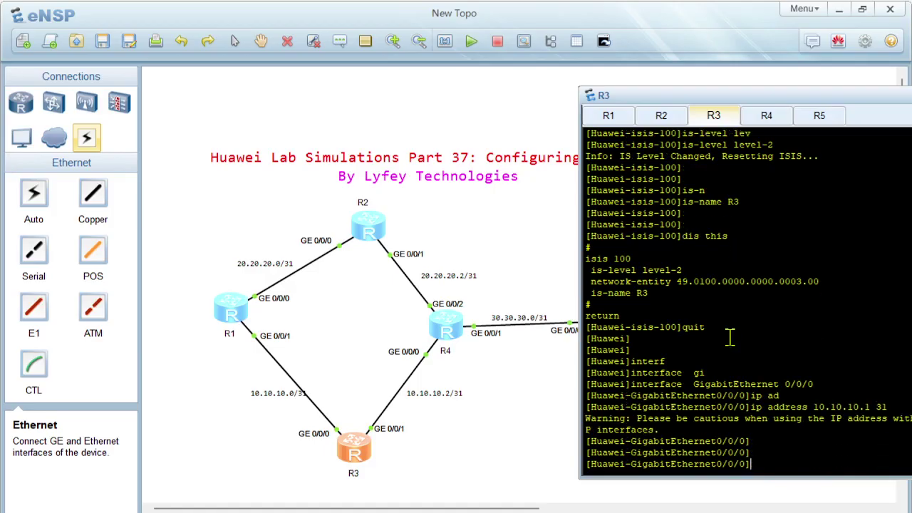
Step: Enable IS-IS process 100 on R3's GigabitEthernet 0/0/0 and return to system view
text(quisi)
key(Tab)
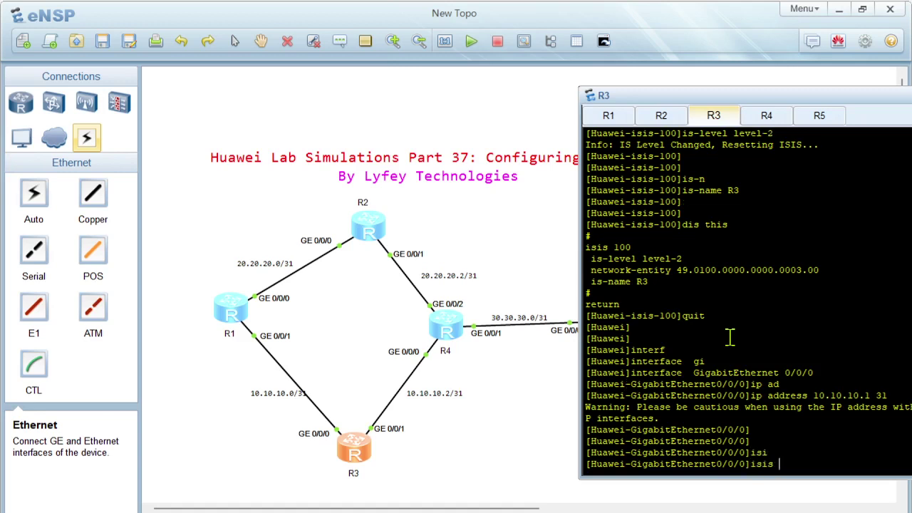
text(en)
key(Tab)
text(100)
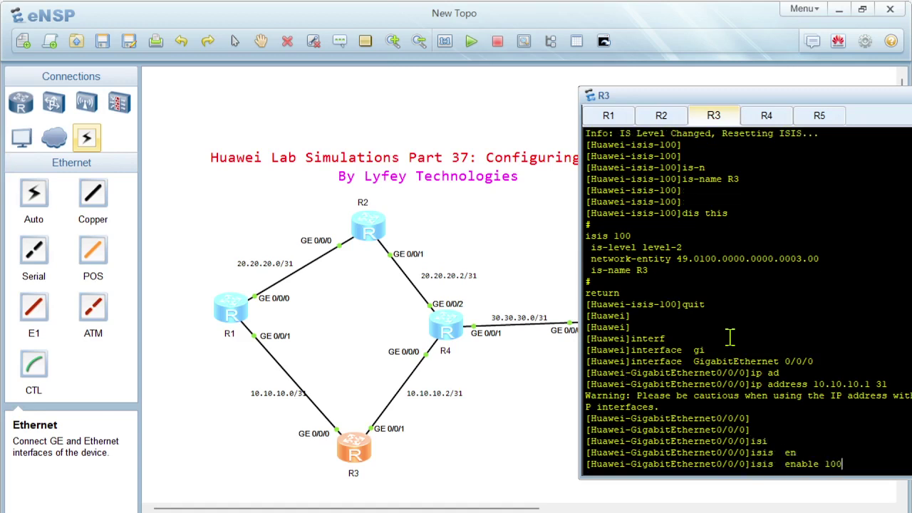
key(Return)
text(quit)
key(Return)
key(Return)
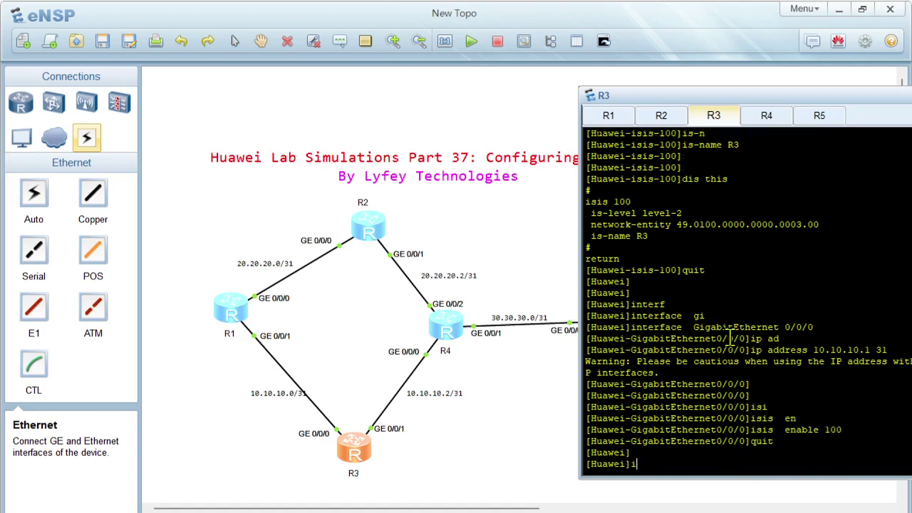
Step: Open R3's GigabitEthernet 0/0/1 interface view and enable IS-IS process 100 on it
text(interf)
key(Tab)
text(gi)
key(Tab)
text(0/0/1)
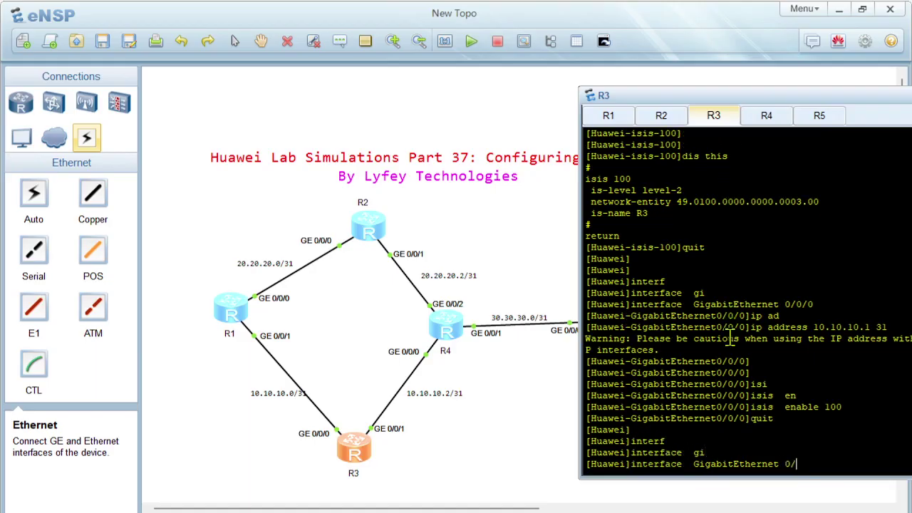
key(Return)
text(isi)
key(Tab)
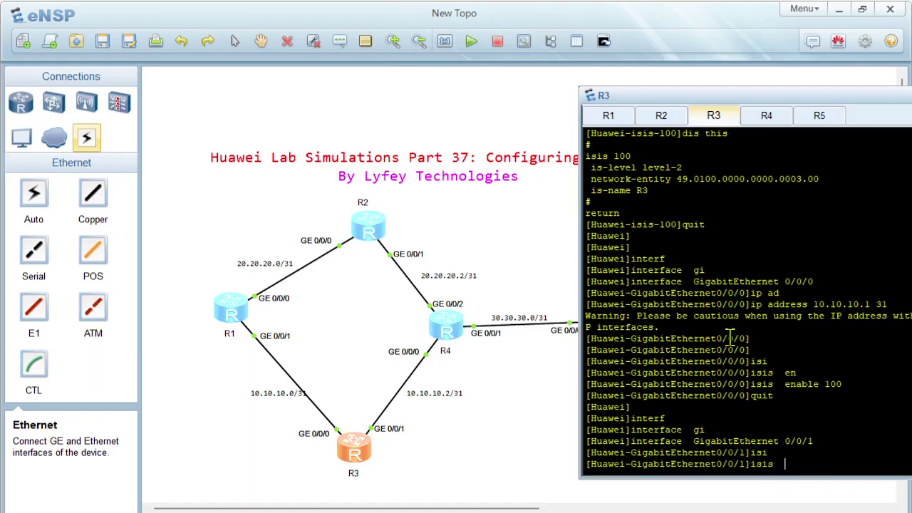
text(en)
key(Tab)
text(100)
key(Return)
Step: Assign IP address 10.10.10.2 with mask length 31 to R3's GigabitEthernet 0/0/1 and return to system view
text(ip ad)
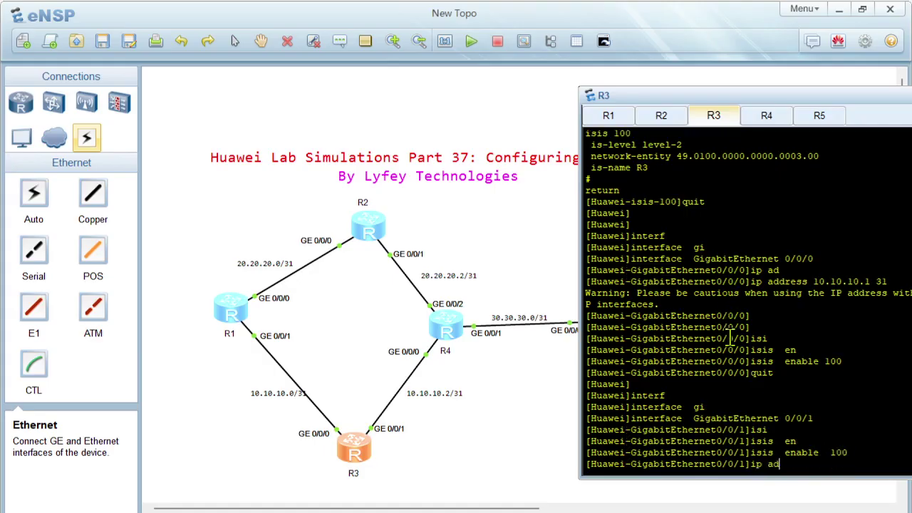
key(Tab)
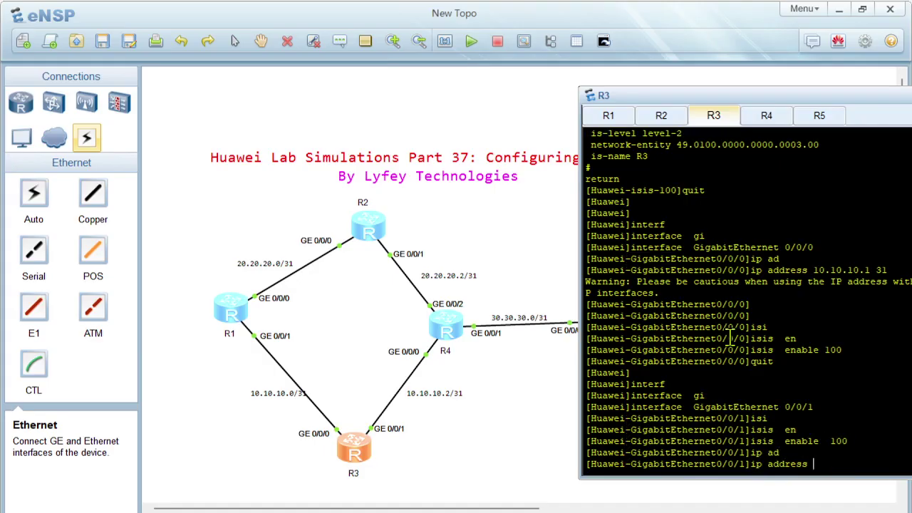
text(10.10.10.2 31)
key(Return)
key(Return)
key(Return)
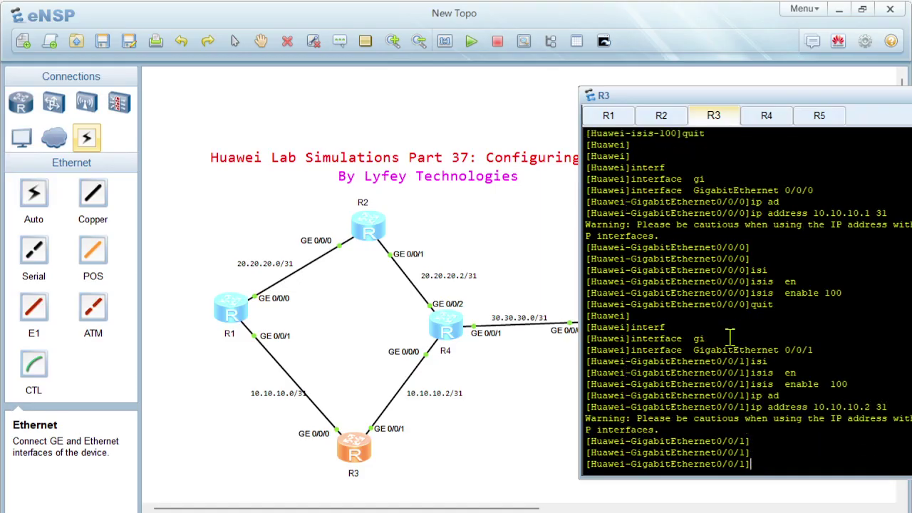
text(quit)
key(Return)
key(Return)
key(Return)
key(Return)
key(Return)
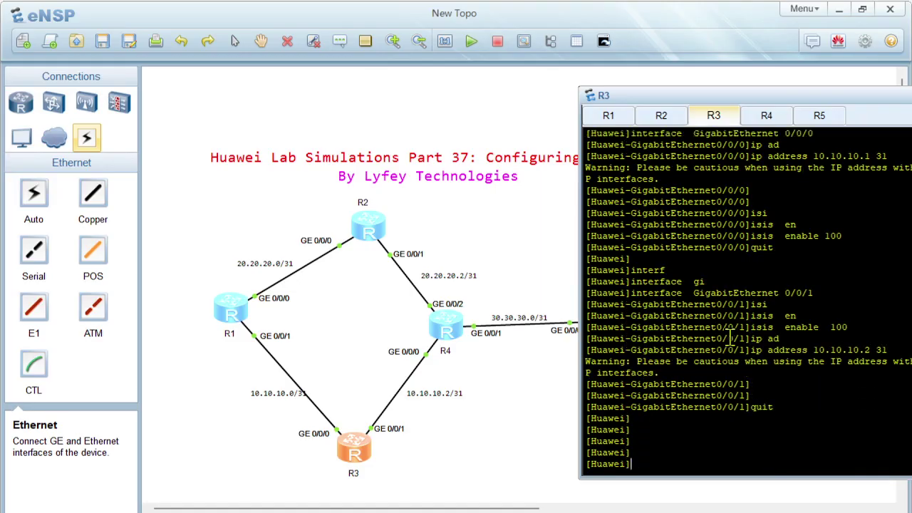
Step: Set the third router's system name to R3 and return to user view
text(sy)
key(Tab)
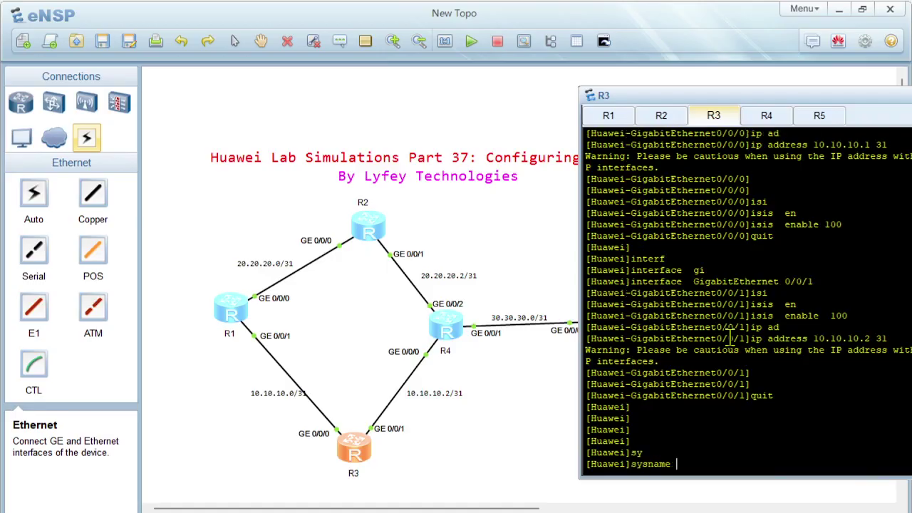
text(R3)
key(Return)
key(Return)
key(Return)
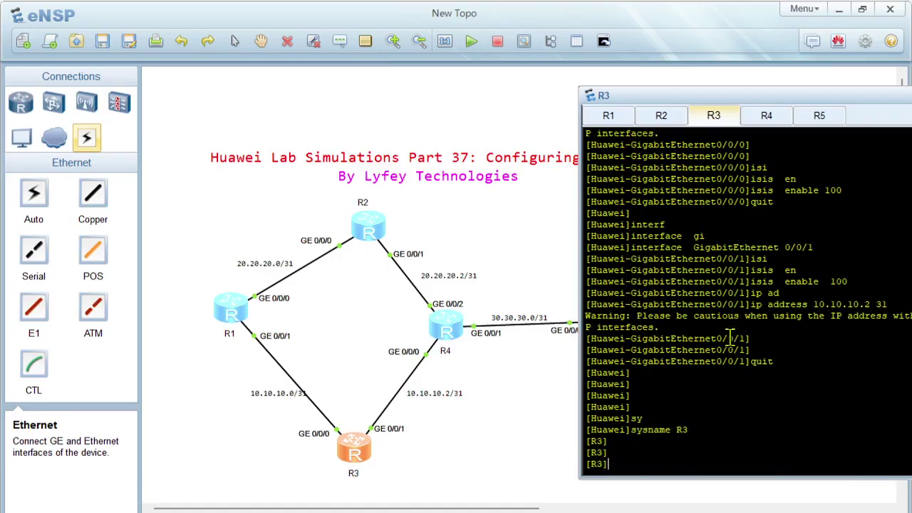
text(quit)
key(Return)
key(Return)
key(Return)
key(Return)
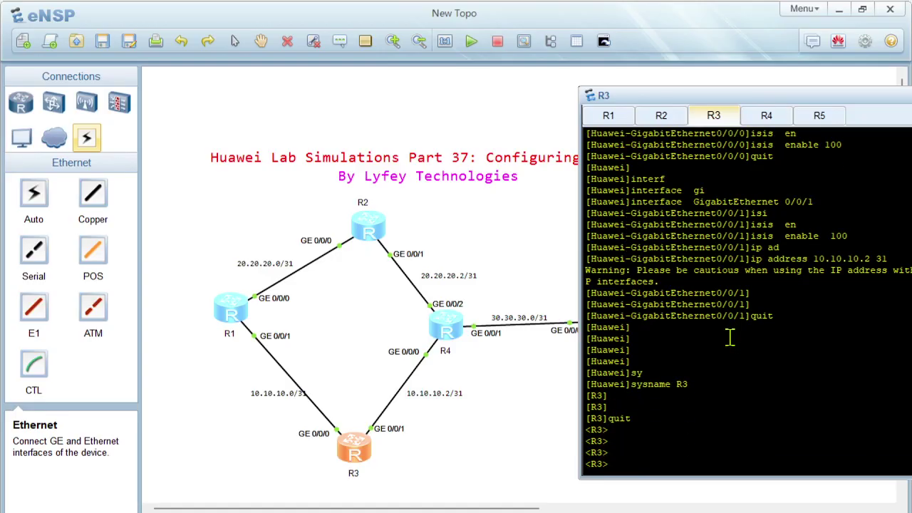
Step: Switch to R4's console and turn off terminal monitoring with undo terminal monitor
click(778, 125)
key(Return)
key(Return)
key(Return)
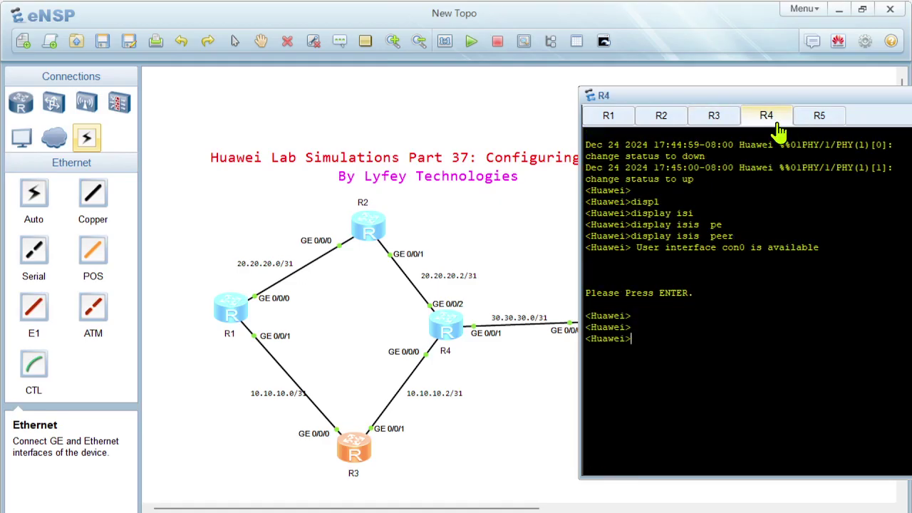
key(Return)
text(undo etr)
key(Tab)
key(BackSpace)
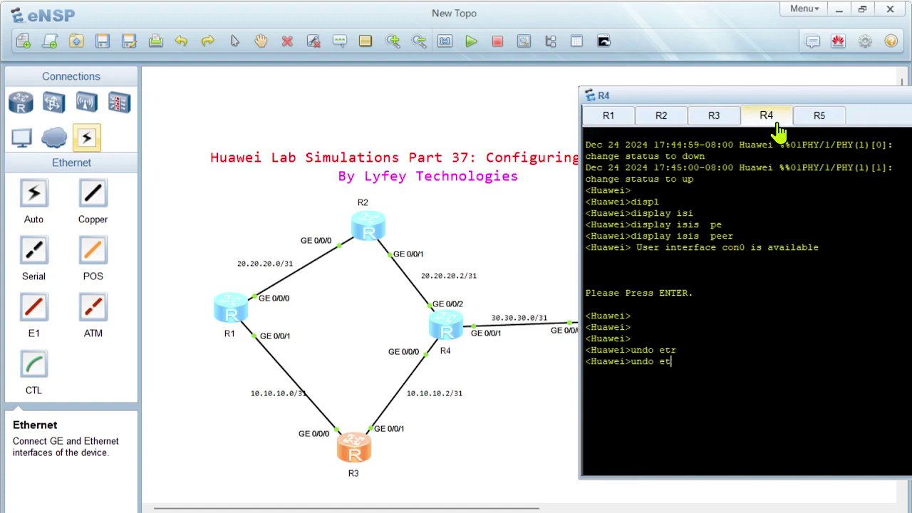
text(ter)
key(Tab)
text(mo)
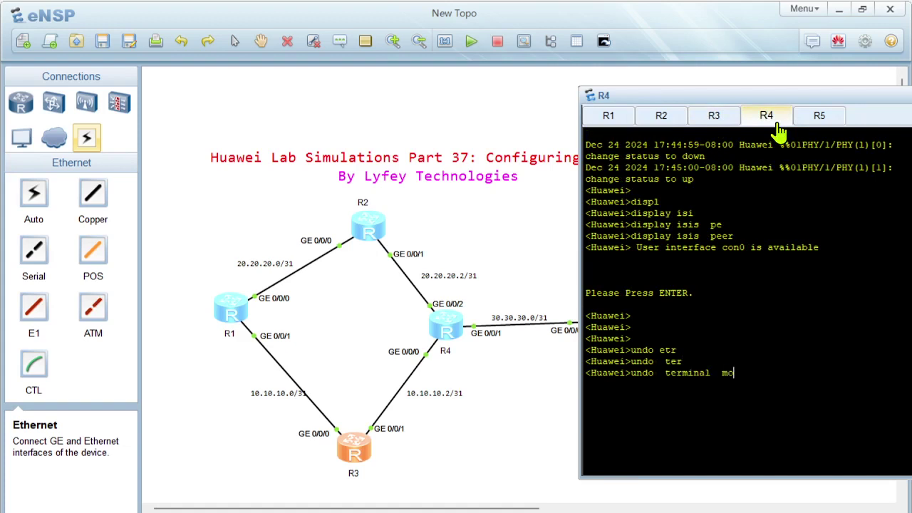
text(ni)
key(Tab)
key(Return)
key(Return)
key(Return)
Step: Enter system view on the fourth router and set its system name to R4
text(sy)
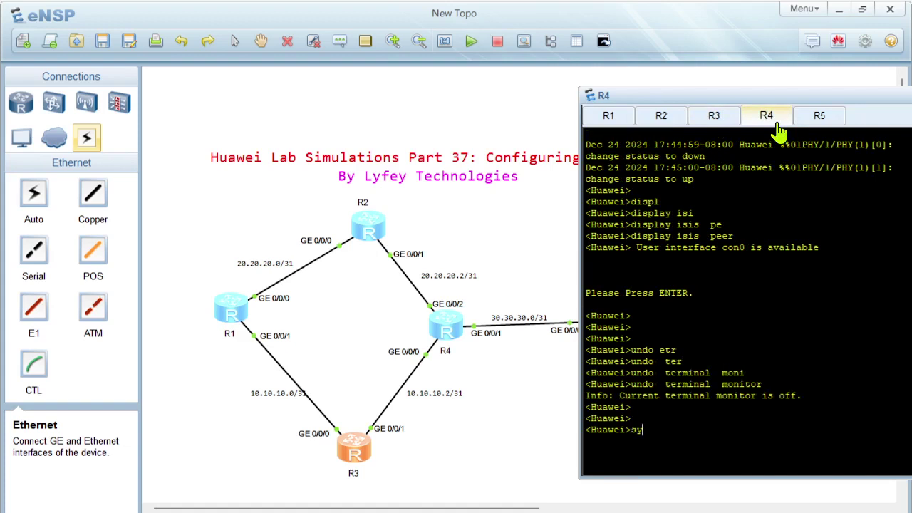
key(Return)
text(sy)
key(Tab)
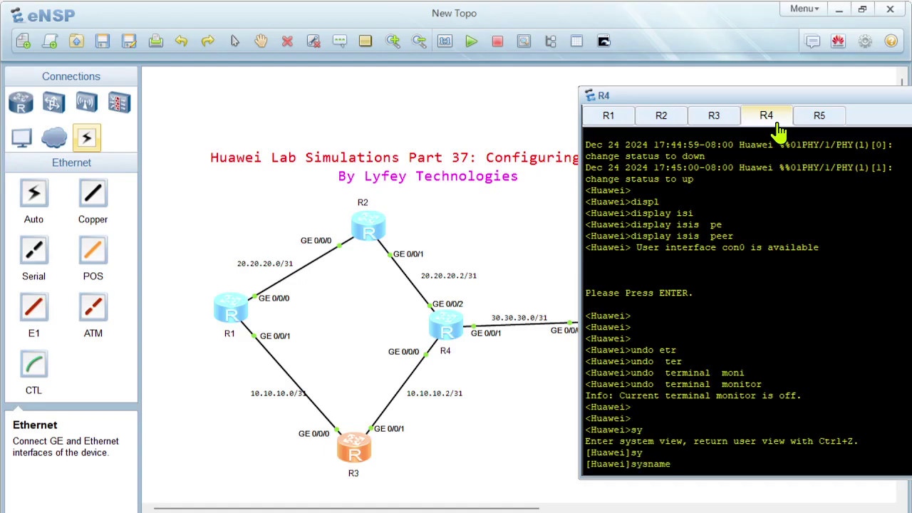
text(R4)
key(Return)
key(Return)
key(Return)
Step: Create IS-IS process 100 on R4 with network entity 49.0100.0000.0000.0004.00
text(isi)
key(Tab)
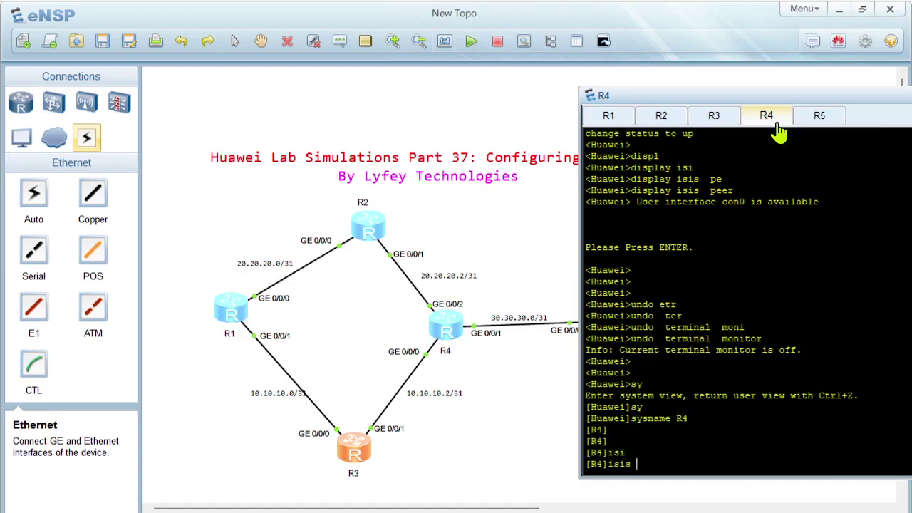
text(100)
key(Return)
text(net)
key(Tab)
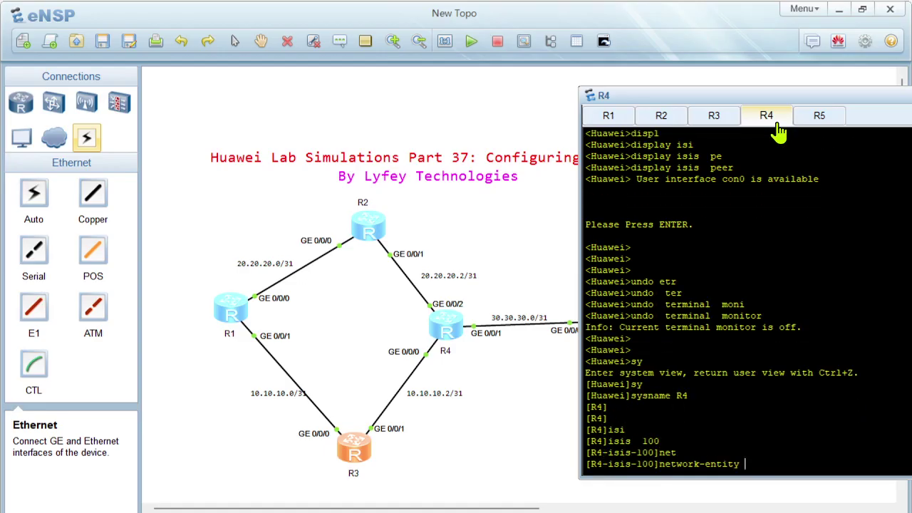
text(49.0100.0000.0000)
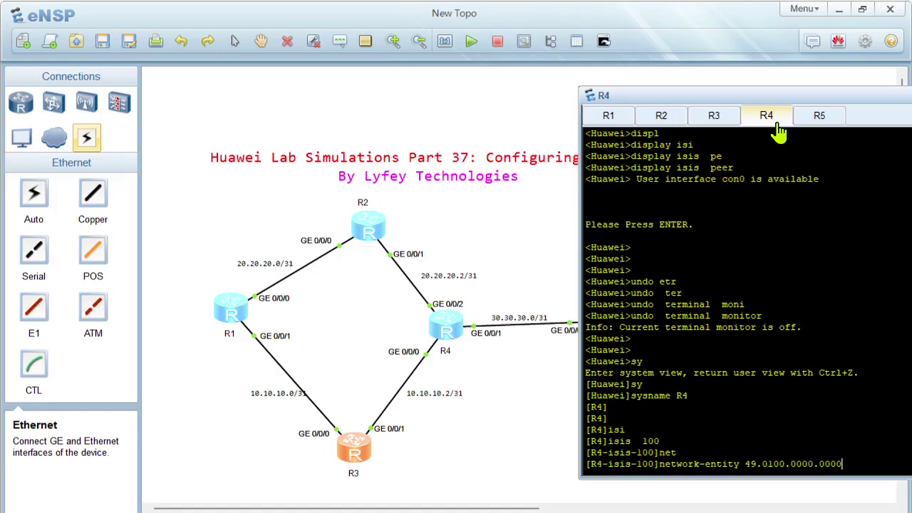
text(.0004.00)
key(Return)
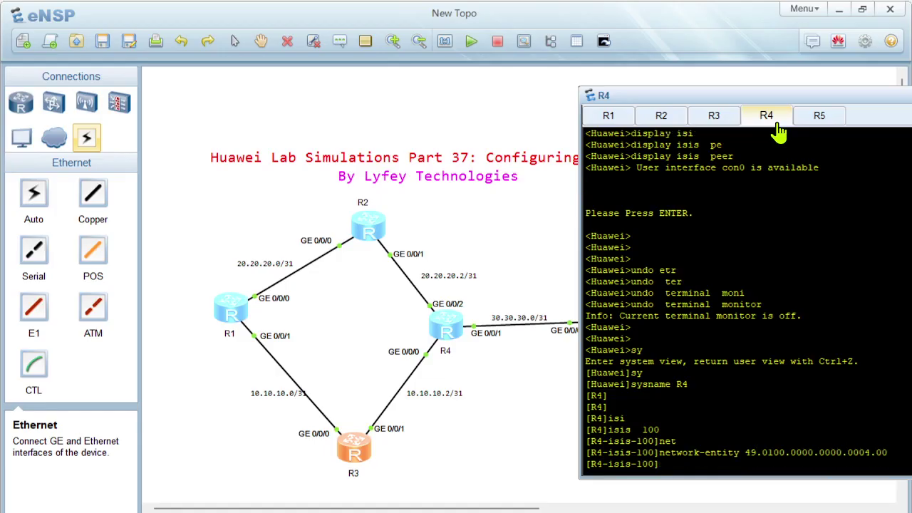
Step: Set the IS level of R4's IS-IS process 100 to level-2
text(is-l)
key(Tab)
text(le)
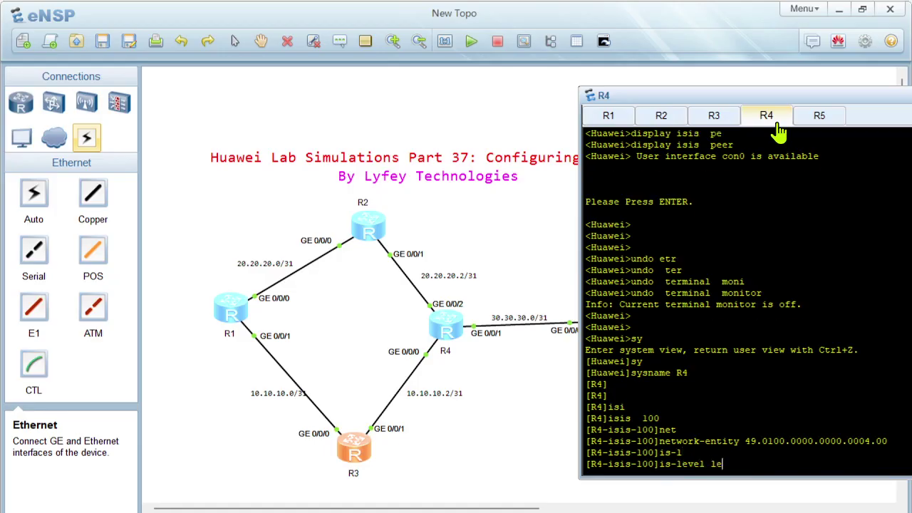
text(v)
key(Tab)
text(el-2)
key(Return)
Step: Set the is-name of R4's IS-IS process 100 to R4 and return to system view
text(is)
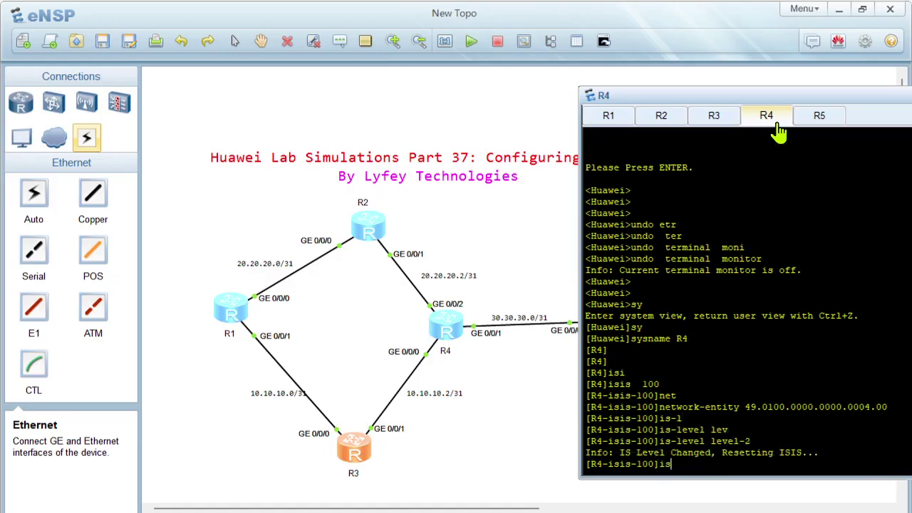
key(Tab)
text(-n)
key(Tab)
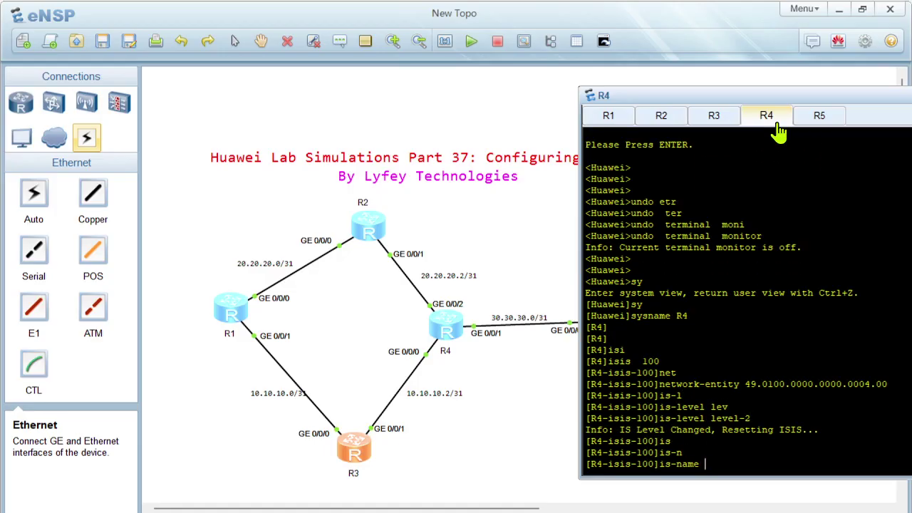
text(R4)
key(Return)
key(Return)
text(qui)
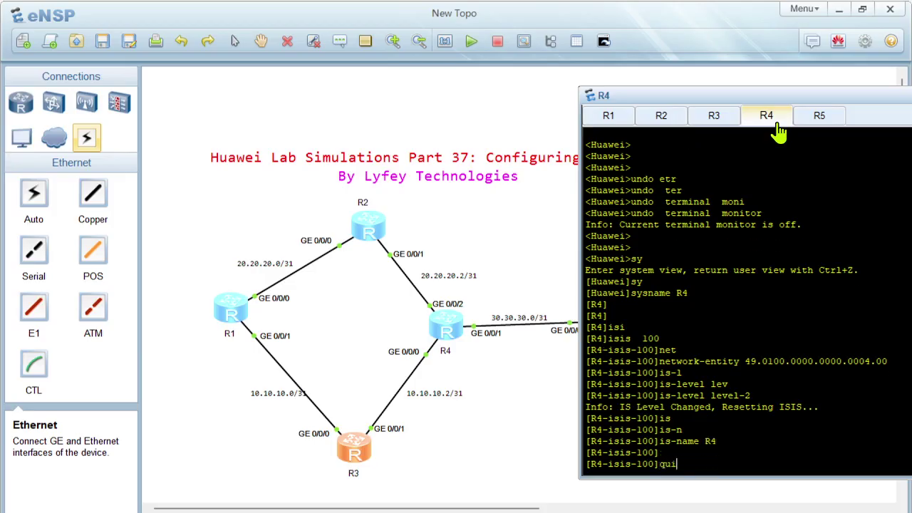
text(t)
key(Return)
key(Return)
key(Return)
Step: Assign IP address 10.10.10.3 with mask length 31 to R4's GigabitEthernet 0/0/0
text(interf)
key(Tab)
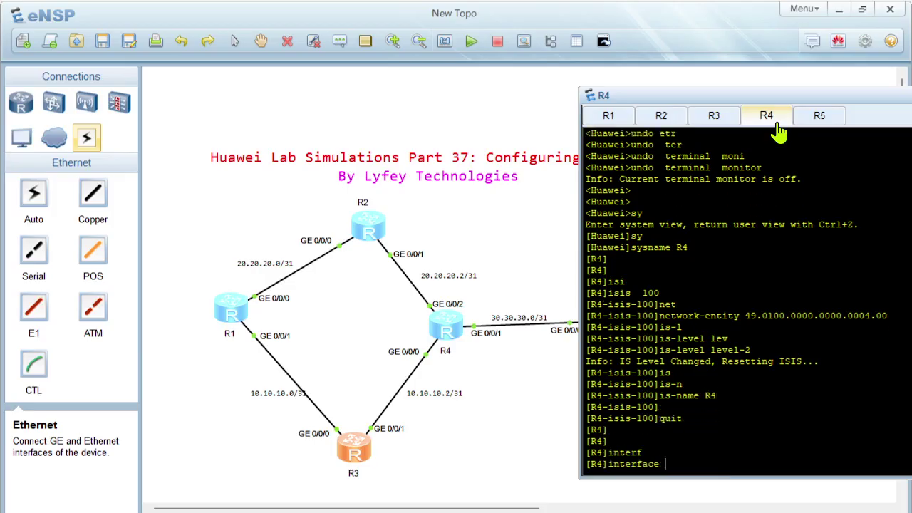
text(gi)
key(Tab)
text(0/0/0)
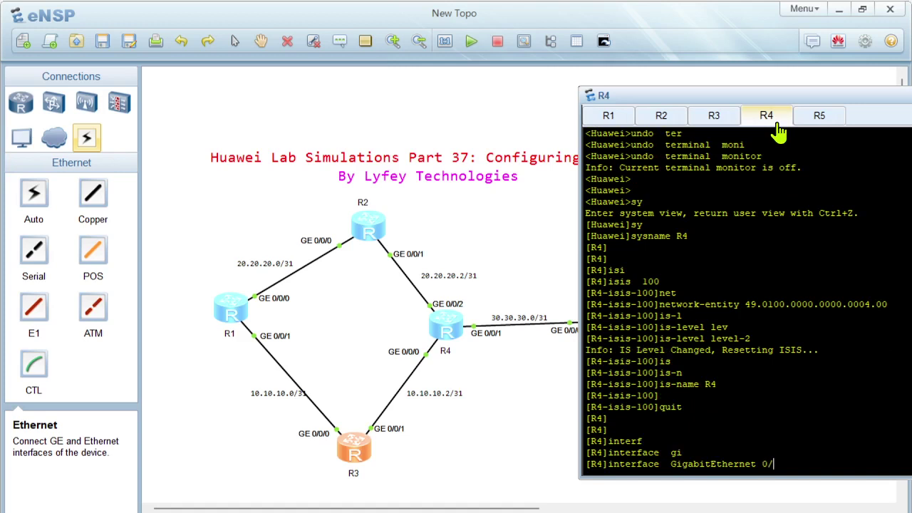
key(Return)
text(ip ad)
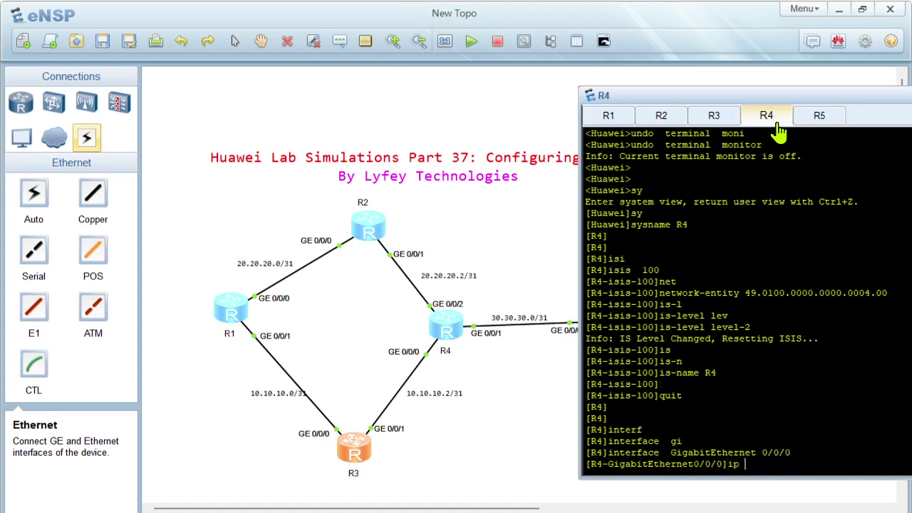
key(Tab)
text(10.10)
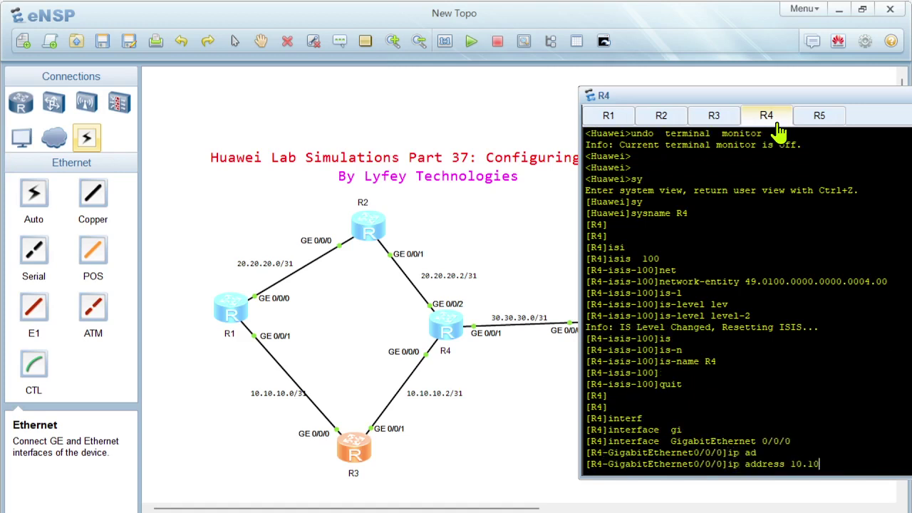
text(.10.2)
text(3 31)
key(Return)
key(Return)
Step: Enable IS-IS process 100 on R4's GigabitEthernet 0/0/0 and return to system view
text(isi)
key(Tab)
text(en)
key(Tab)
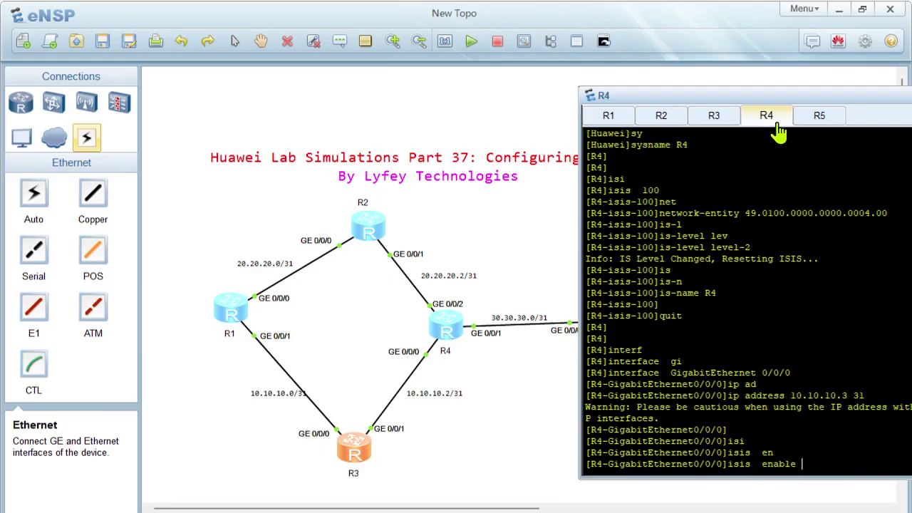
text(100)
key(Return)
text(quit)
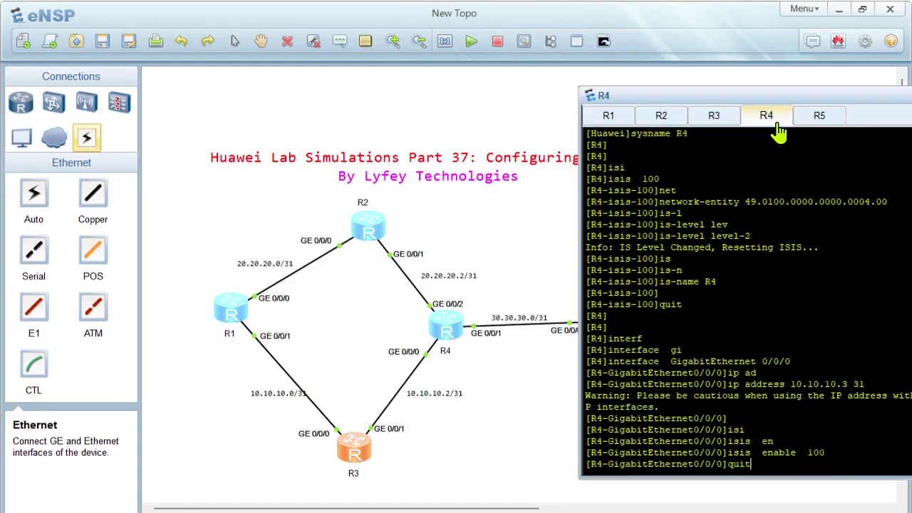
key(Return)
key(Return)
key(Return)
key(Return)
Step: Assign IP address 30.30.30.0 with mask length 31 to R4's GigabitEthernet 0/0/1
text(interf)
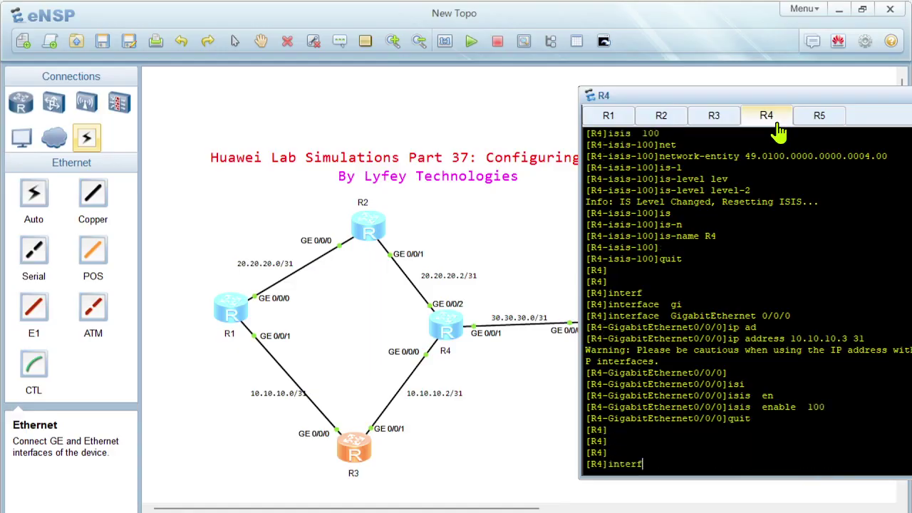
key(Tab)
text(gi)
key(Tab)
text(0)
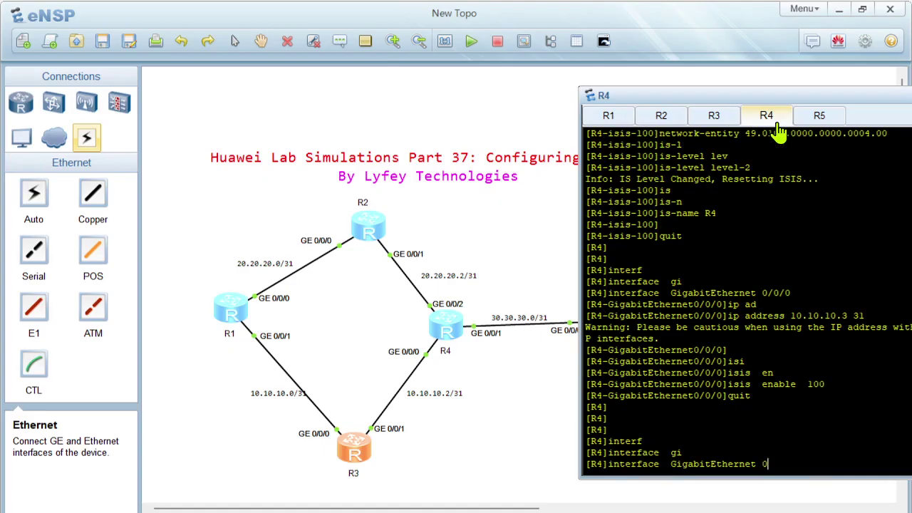
text(/0/1)
key(Return)
text(ip afd)
key(Tab)
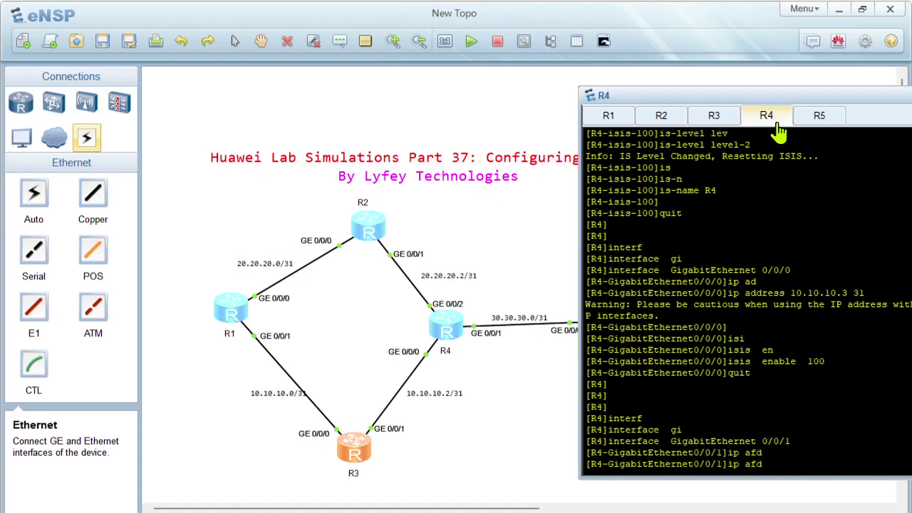
key(BackSpace)
text(d)
key(Tab)
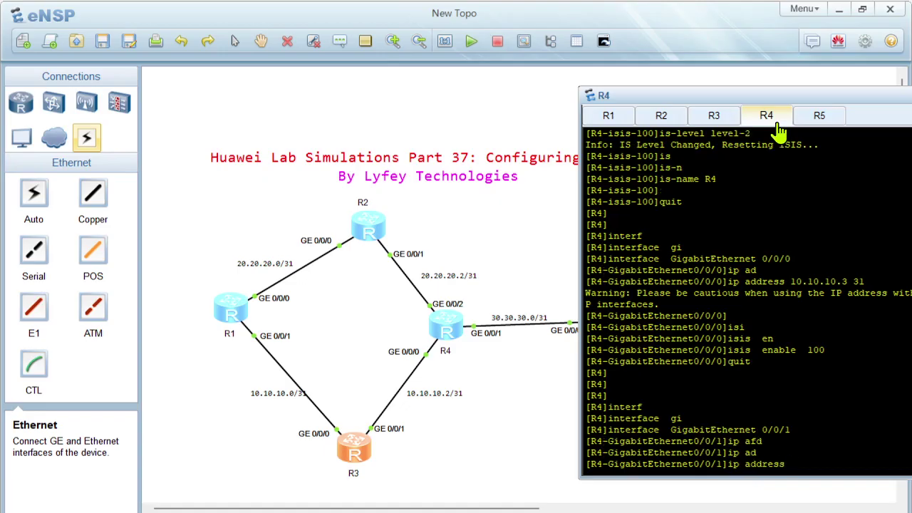
text(30.30.30.0 31)
key(Return)
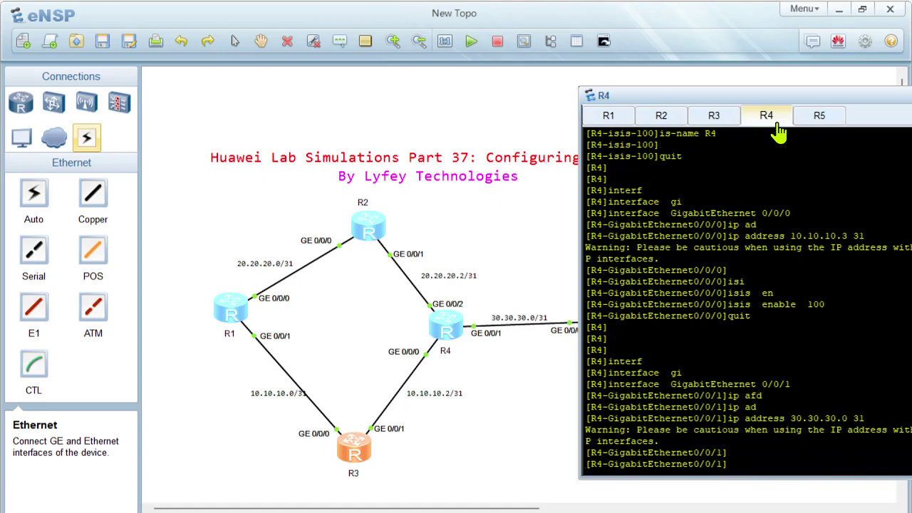
Step: Enable IS-IS process 100 on R4's GigabitEthernet 0/0/1 and return to system view
text(isis)
key(Tab)
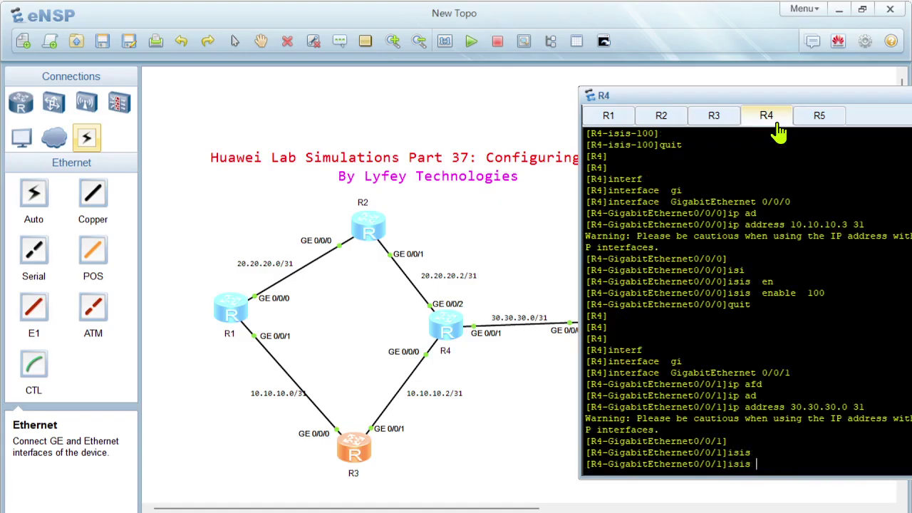
text(en)
key(Tab)
text(100)
key(Return)
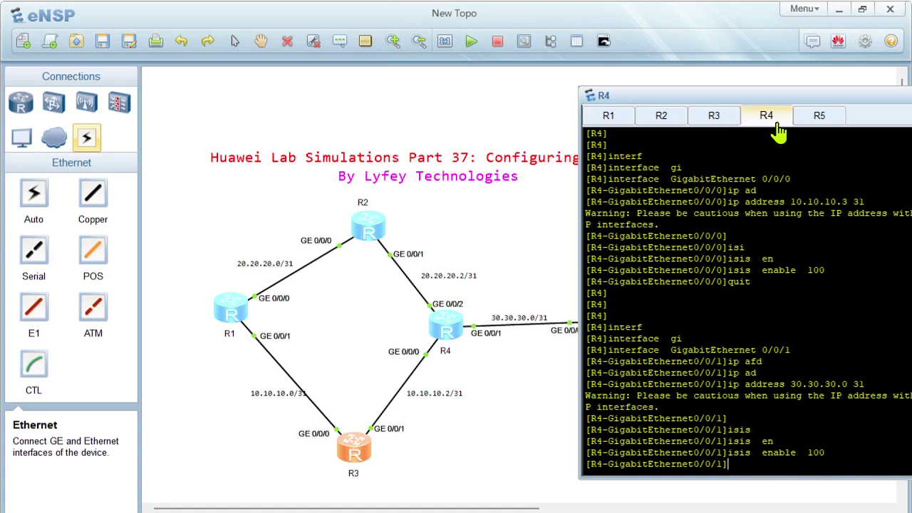
text(quit)
key(Return)
Step: Assign IP address 20.20.20.3 with mask length 31 to R4's GigabitEthernet 0/0/2
text(interf)
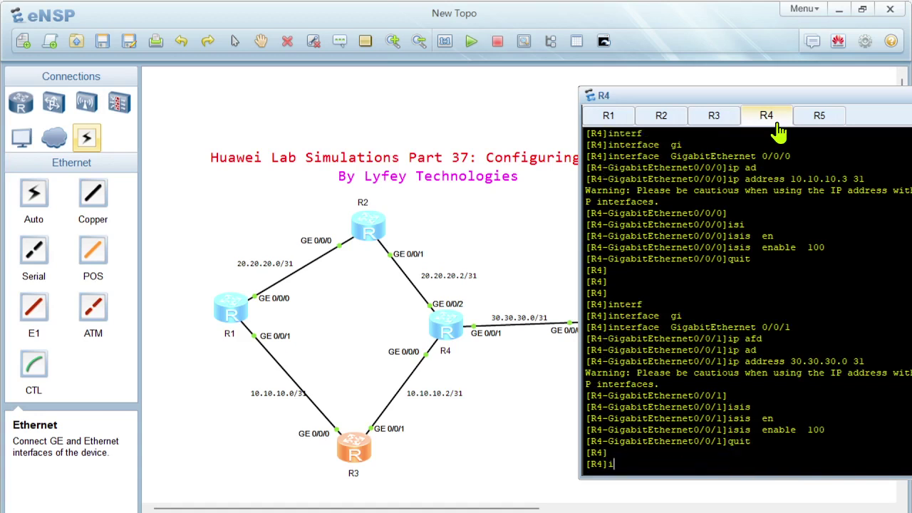
key(Tab)
text(gi)
key(Tab)
text(0/0/2)
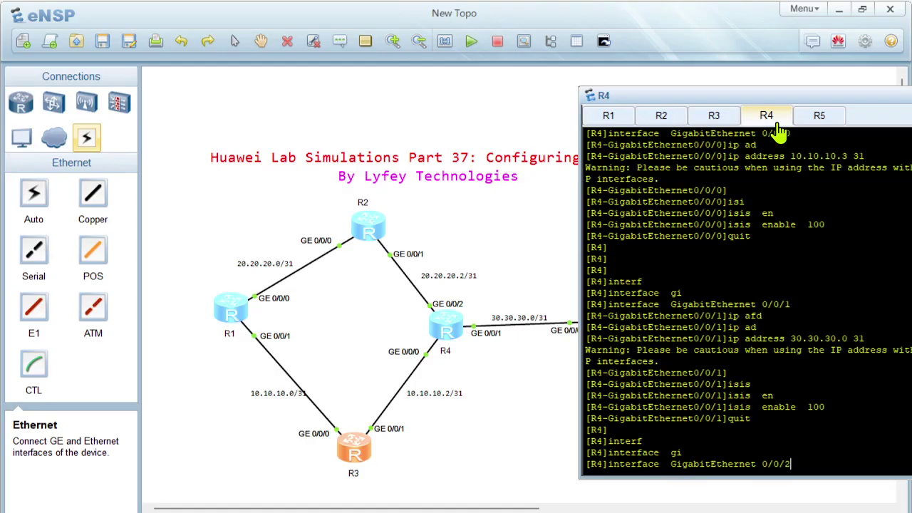
key(Return)
text(ip ad)
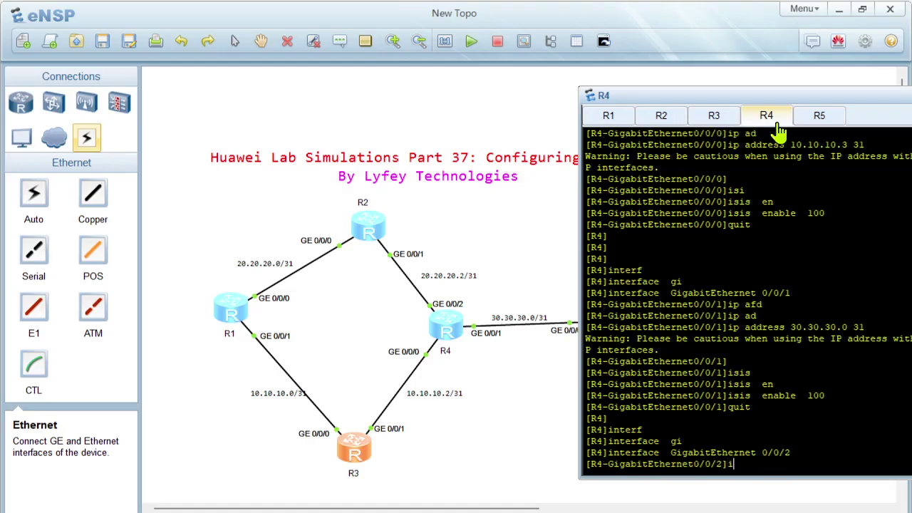
key(Tab)
text(20.20.20.)
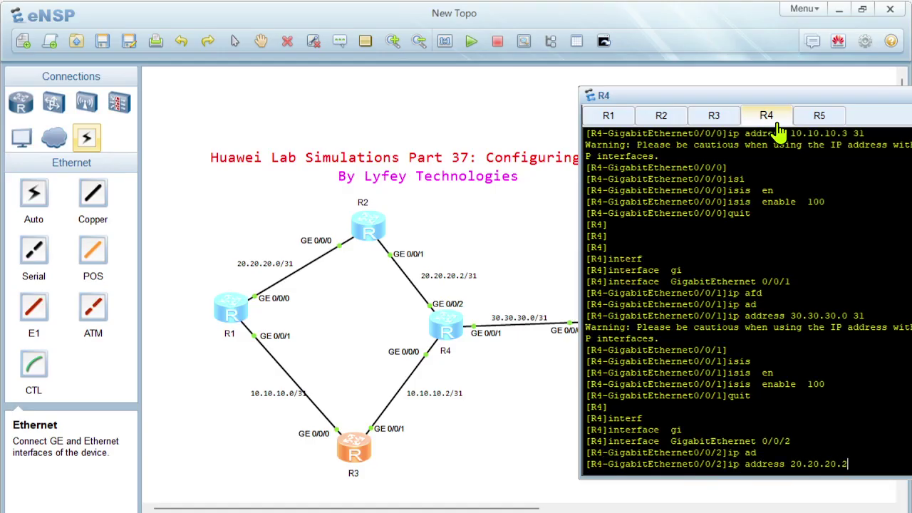
text(3 31)
key(Return)
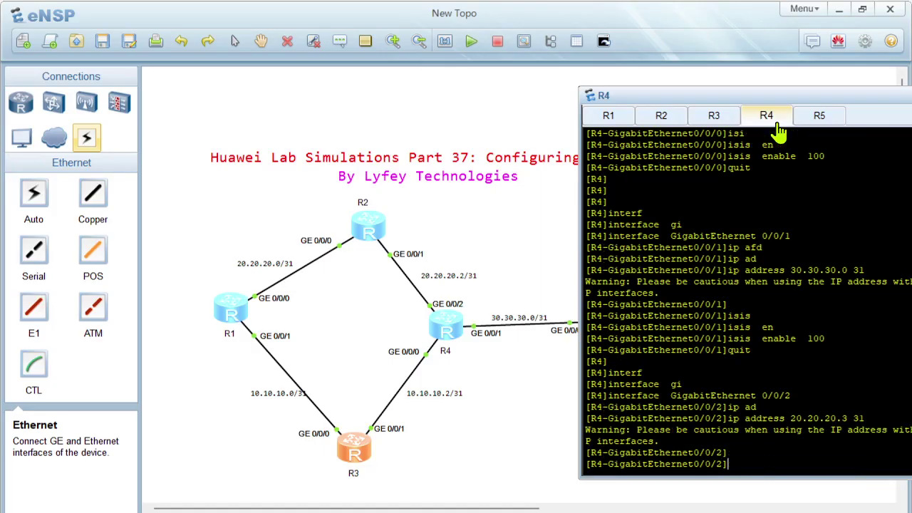
Step: Enable IS-IS process 100 on R4's GigabitEthernet 0/0/2
text(isi)
key(Tab)
text(en)
key(Tab)
text(100)
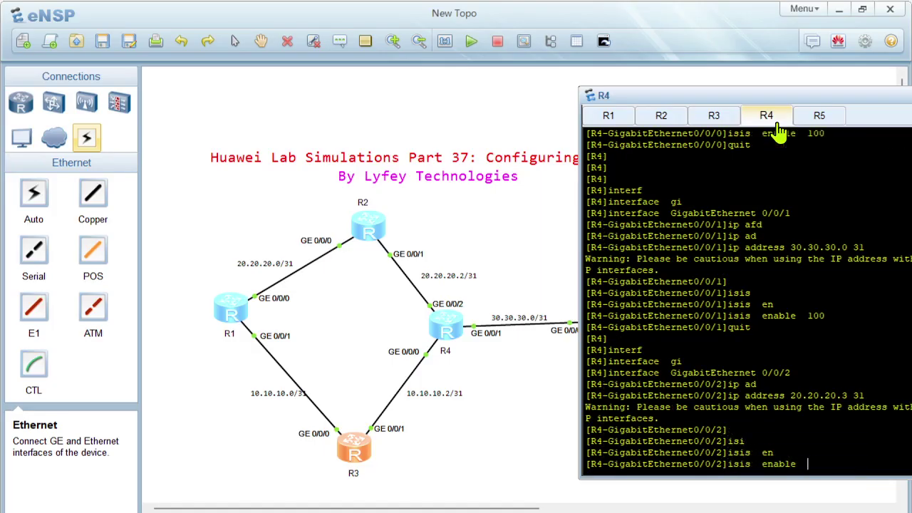
key(Return)
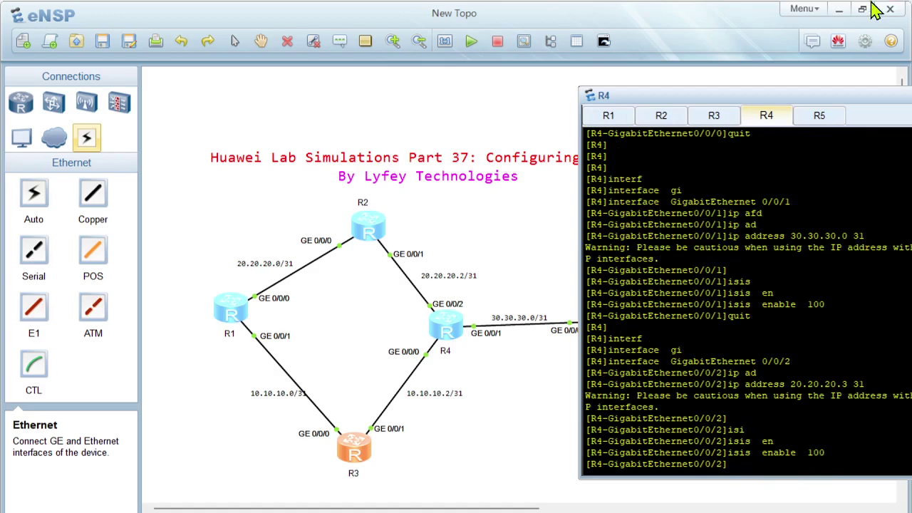
Step: Switch to R5's console, move the window clear of R5 in the topology, and turn off terminal monitoring
click(820, 118)
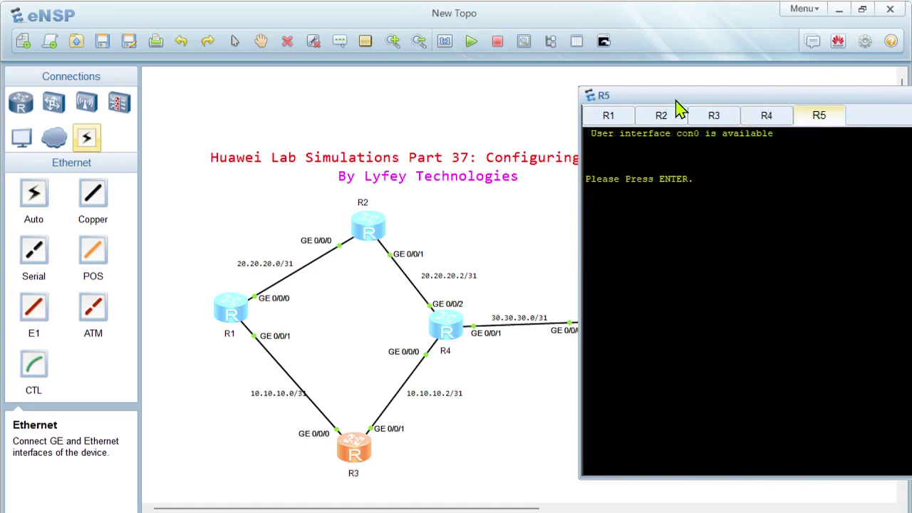
drag(677, 107, 117, 131)
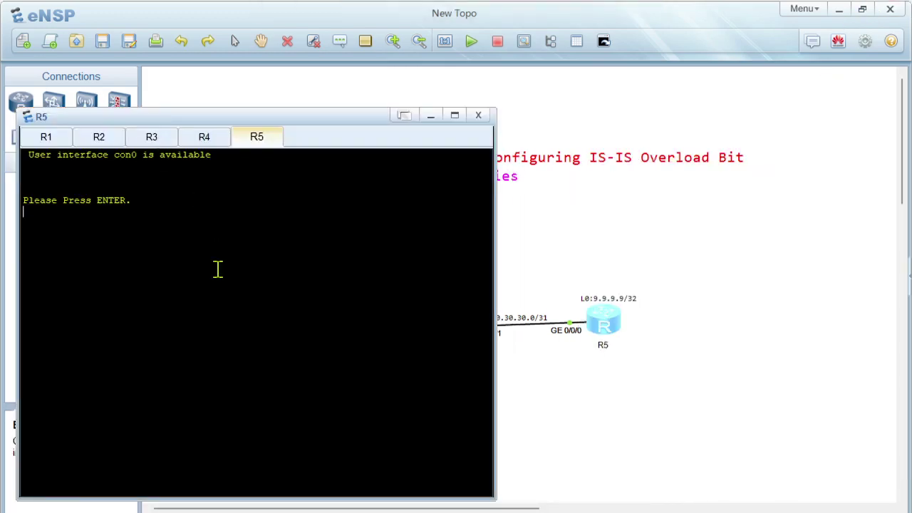
key(Return)
key(Return)
text(undo ter)
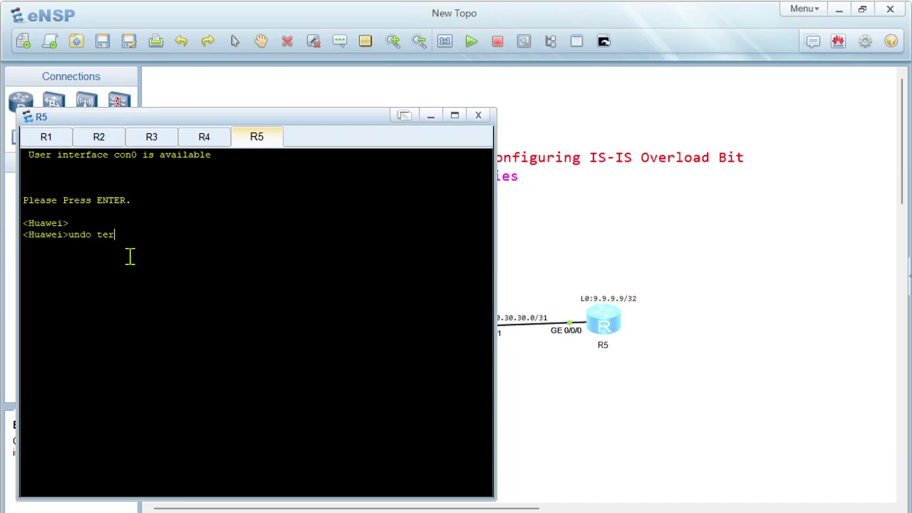
key(Tab)
text(mon)
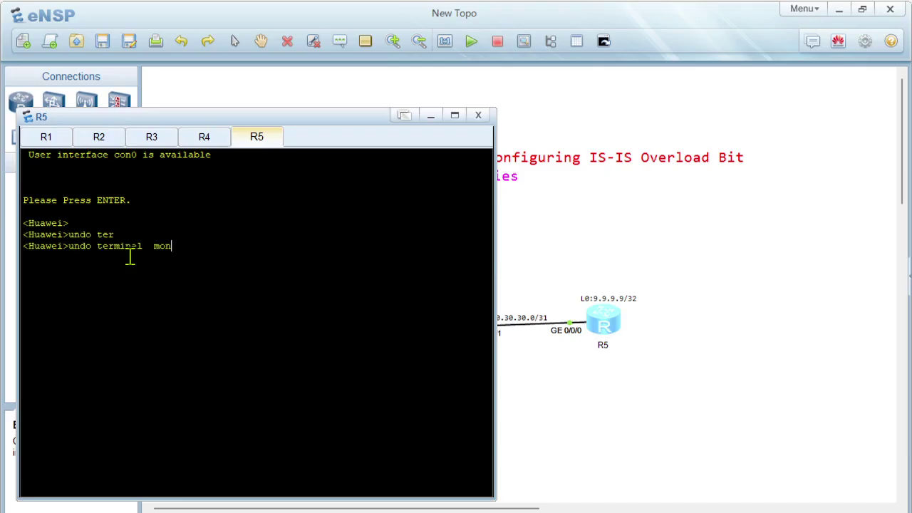
text(i)
key(Tab)
key(Return)
key(Return)
Step: Enter system view on the fifth router and set its system name to R5
text(sy)
key(Tab)
key(Return)
key(Return)
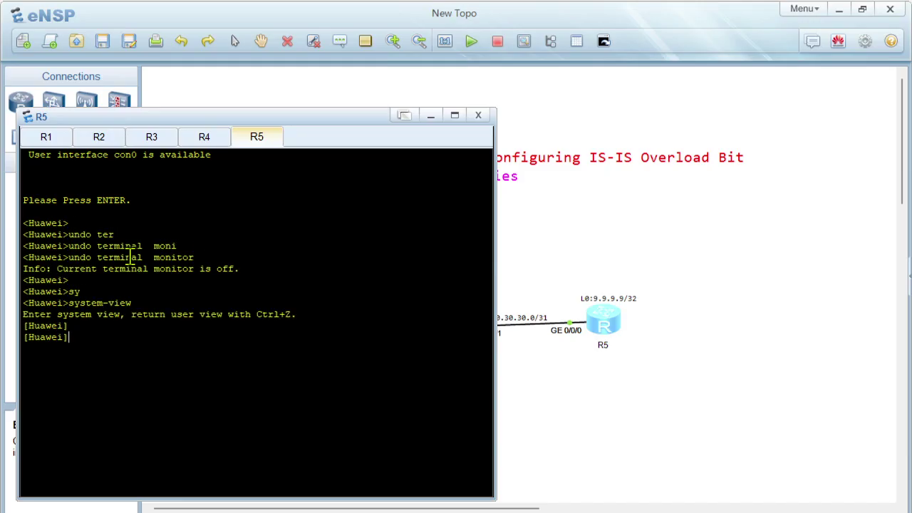
text(sy)
key(Tab)
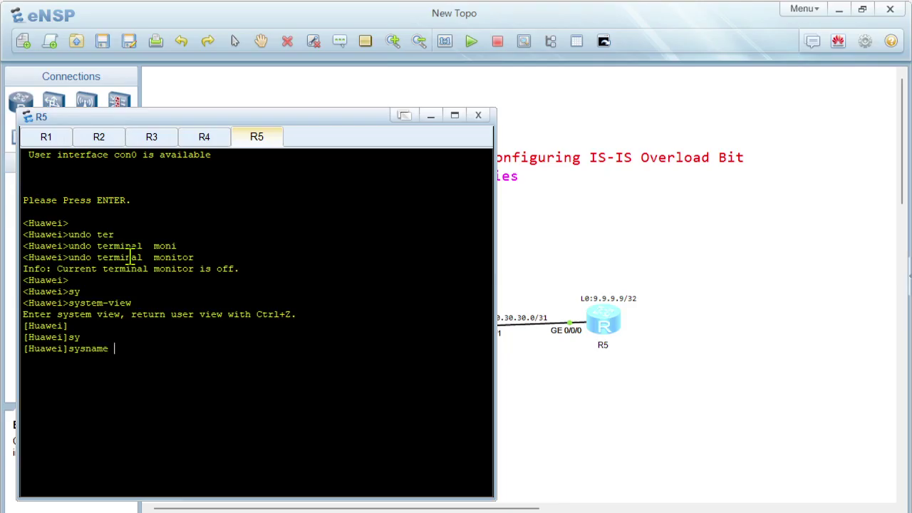
text(R5)
key(Return)
key(Return)
Step: Create IS-IS process 100 on R5 with network entity 49.0100.0000.0000.0005.00
text(isi)
key(Tab)
text(100)
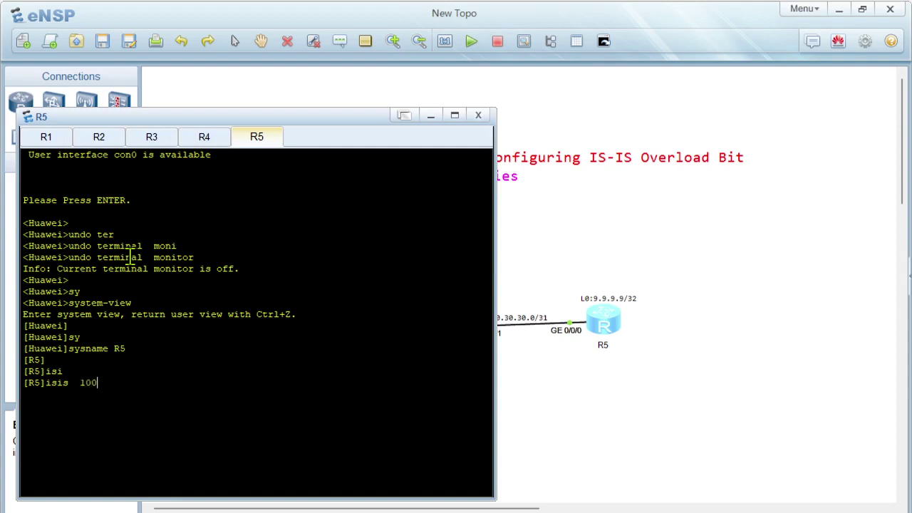
key(Return)
text(net)
key(Tab)
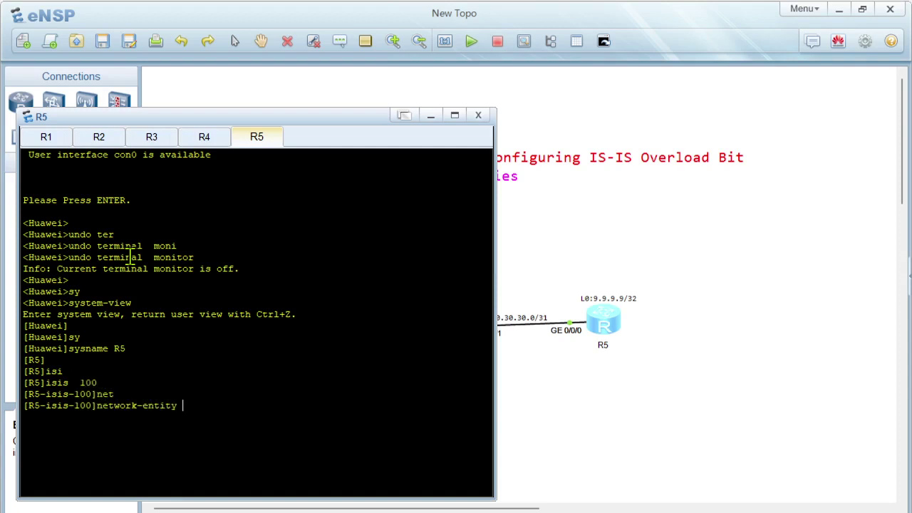
text(49.00100.0000.0000)
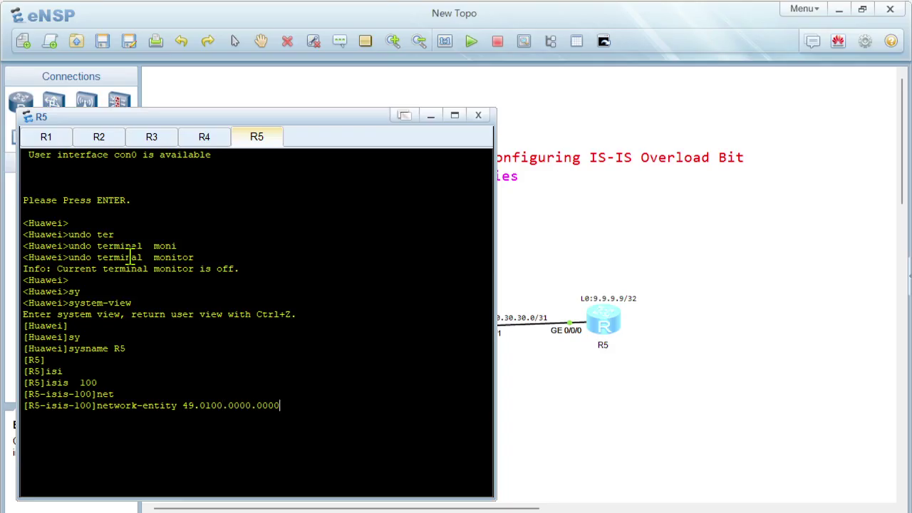
text(.0005.00)
key(Return)
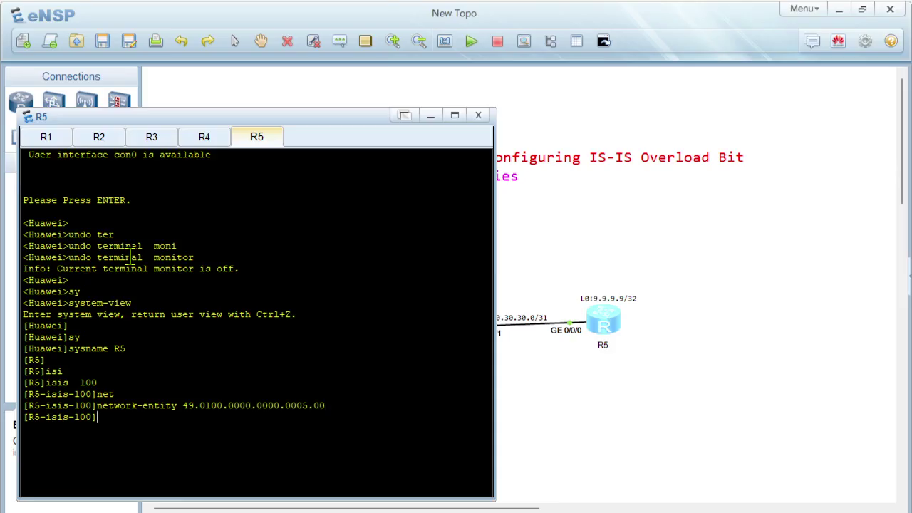
Step: Set the IS level of R5's IS-IS process 100 to level-2
text(is-l)
key(Tab)
text(le)
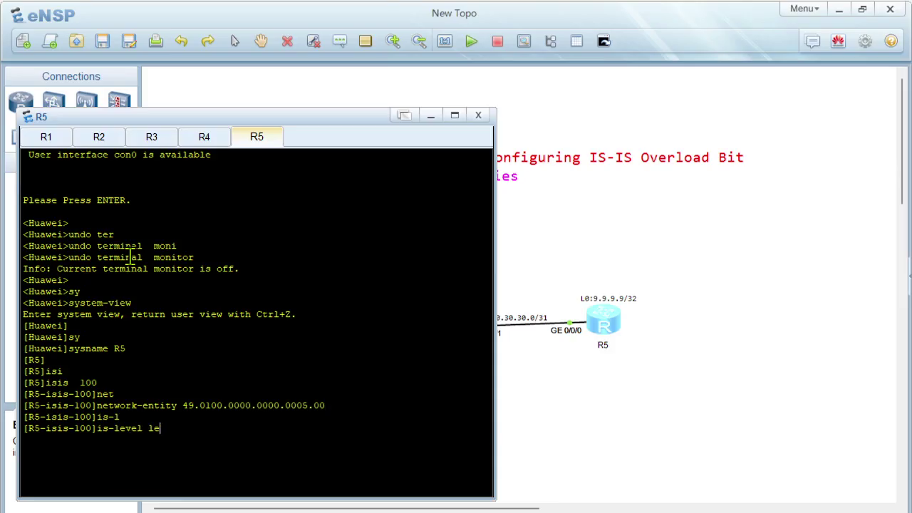
text(v)
key(Tab)
text(2)
key(Return)
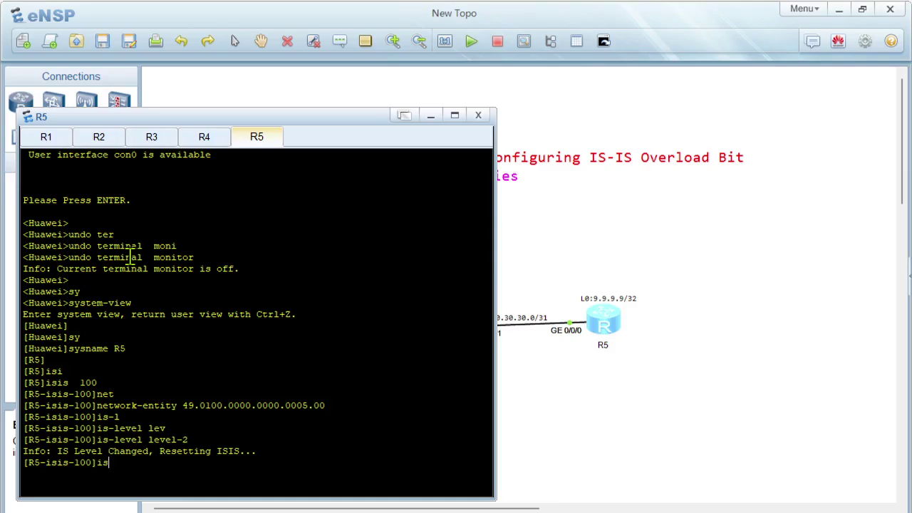
Step: Set the IS name of R5's IS-IS process 100 to R5 and return to system view
text(is-n)
key(Tab)
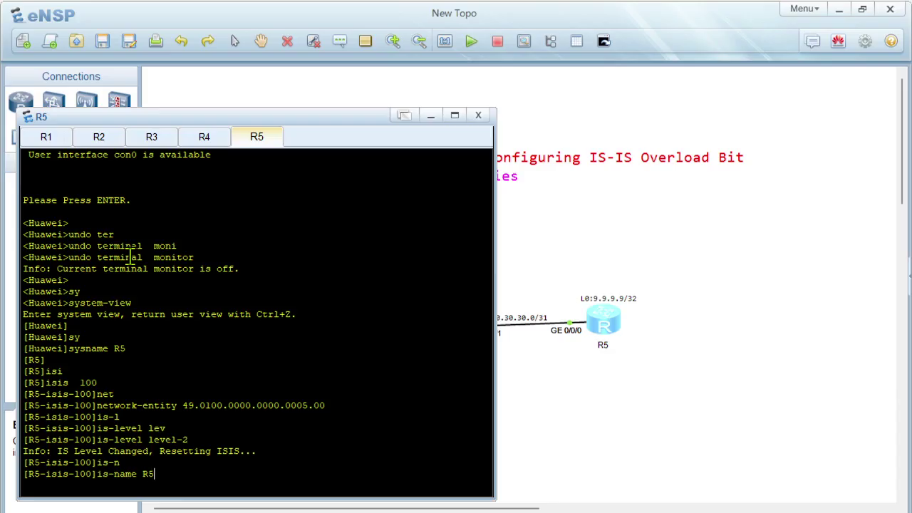
text(R5)
key(Return)
key(Return)
key(Return)
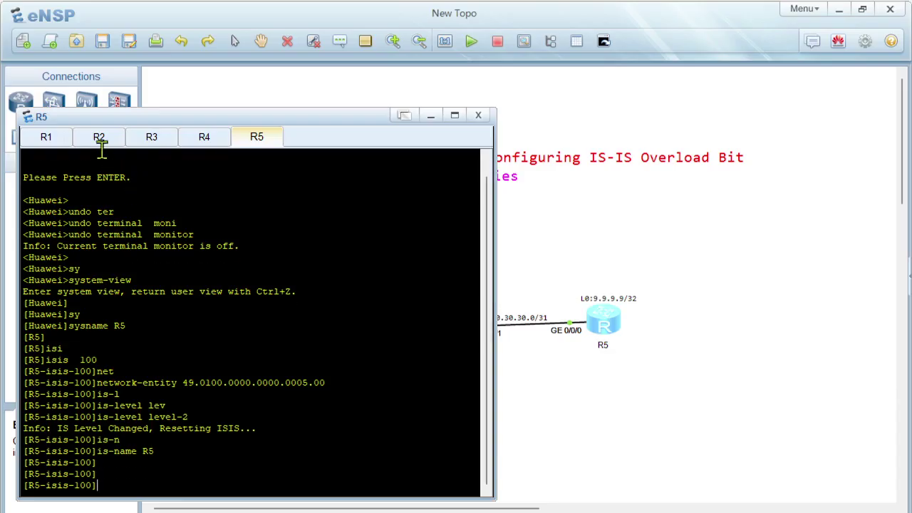
drag(171, 118, 185, 77)
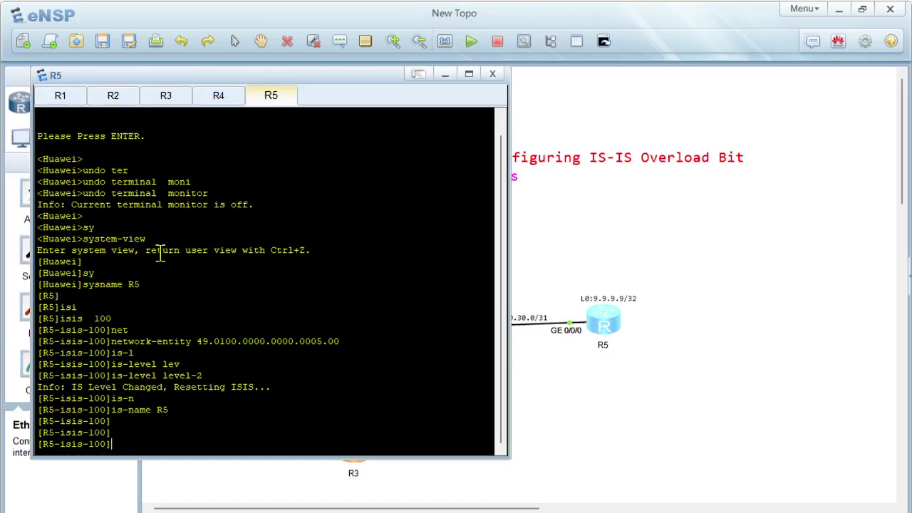
key(Return)
key(Return)
key(Return)
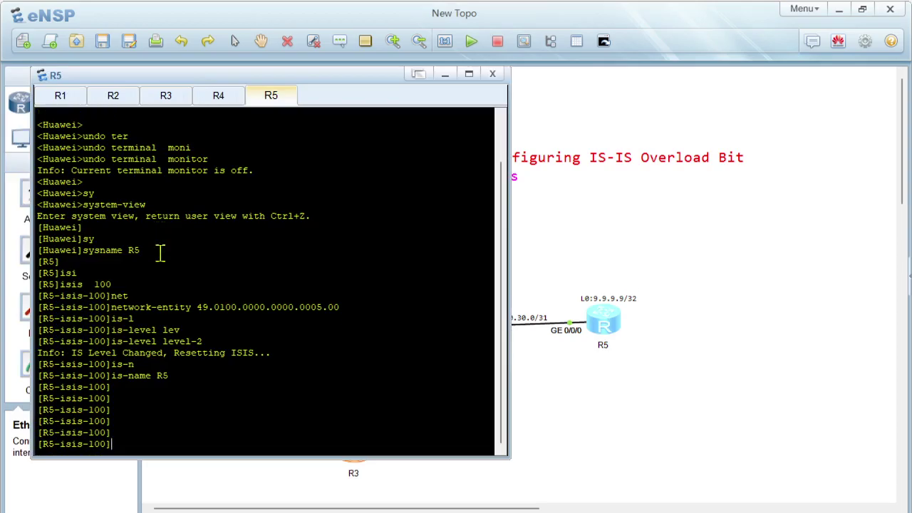
text(quit)
key(Return)
key(Return)
Step: Create interface LoopBack 0 on R5 and enter its interface view
text(interf)
key(Tab)
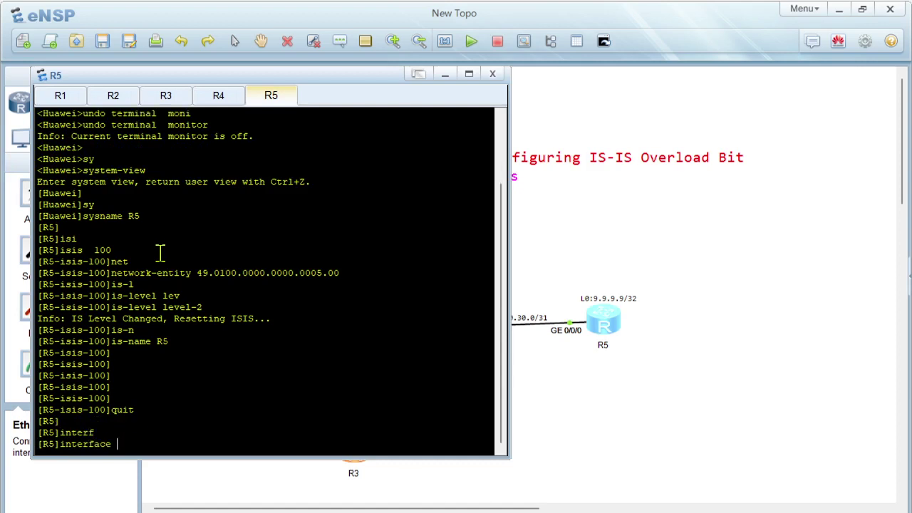
text(lo)
key(Tab)
key(Tab)
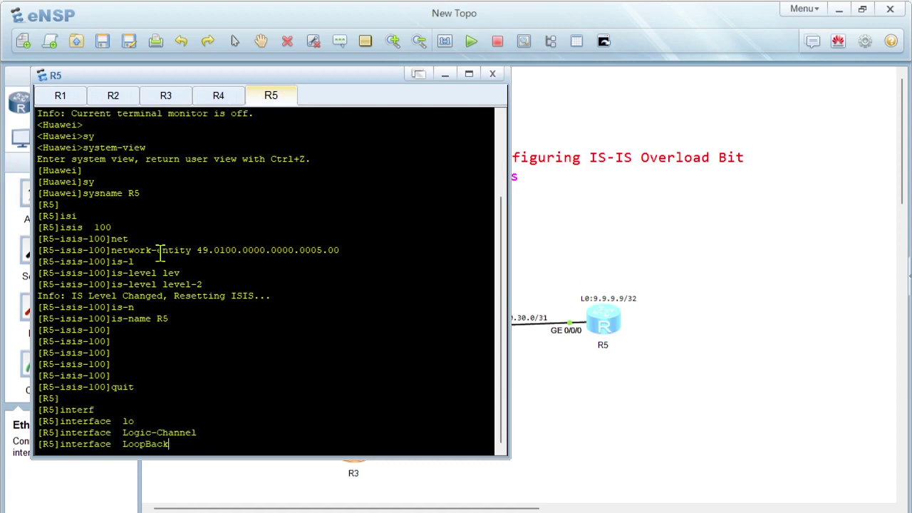
text(0)
key(Return)
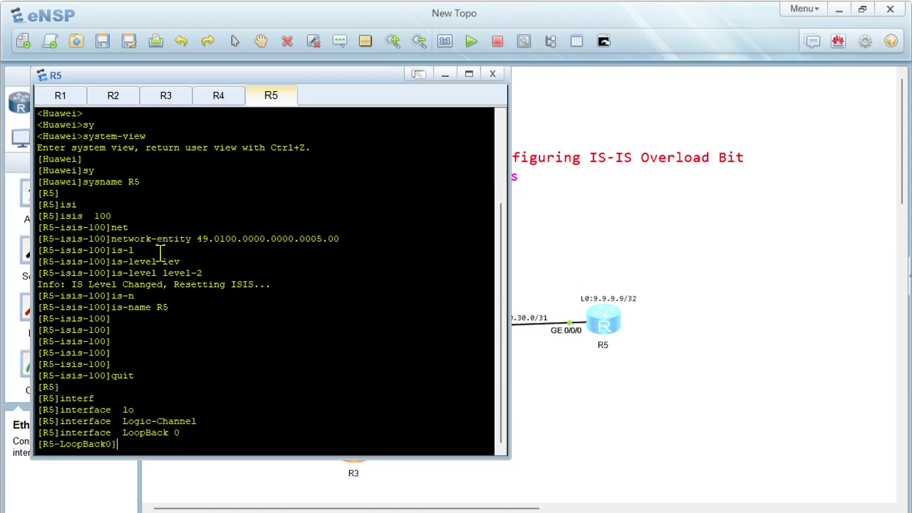
Step: Assign IP address 9.9.9.9 with mask length 32 to R5's LoopBack 0
text(ip ad)
key(Tab)
text(9)
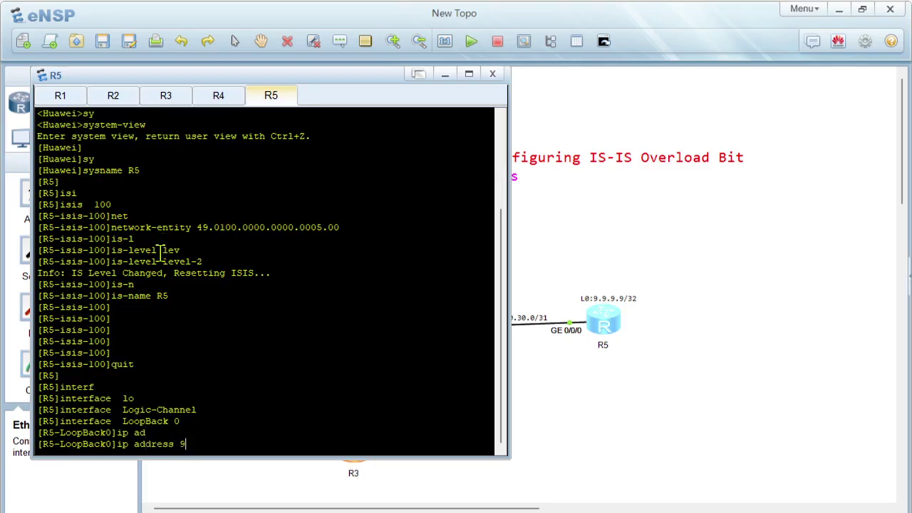
text(.9.9.9 32)
key(Return)
key(Return)
key(Return)
Step: Enable IS-IS process 100 on R5's LoopBack 0 and return to system view
text(isi)
key(Tab)
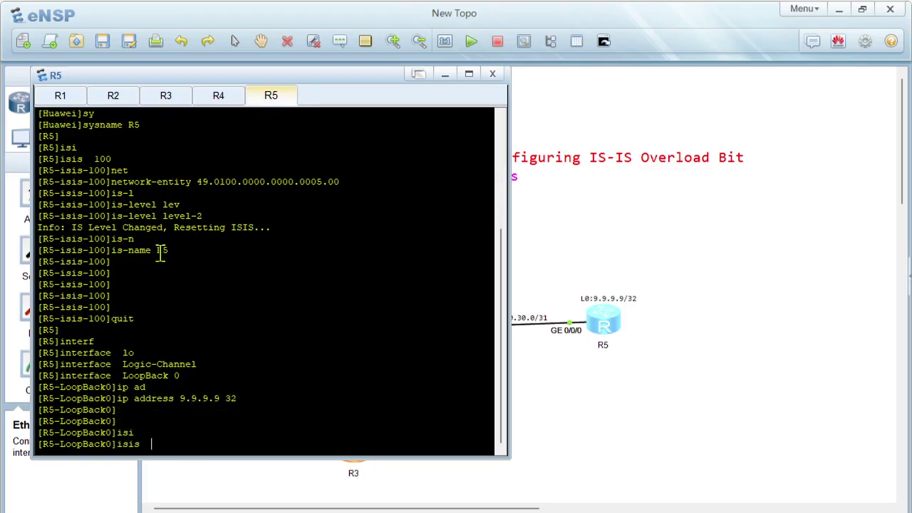
text(en)
key(Tab)
text(100)
key(Return)
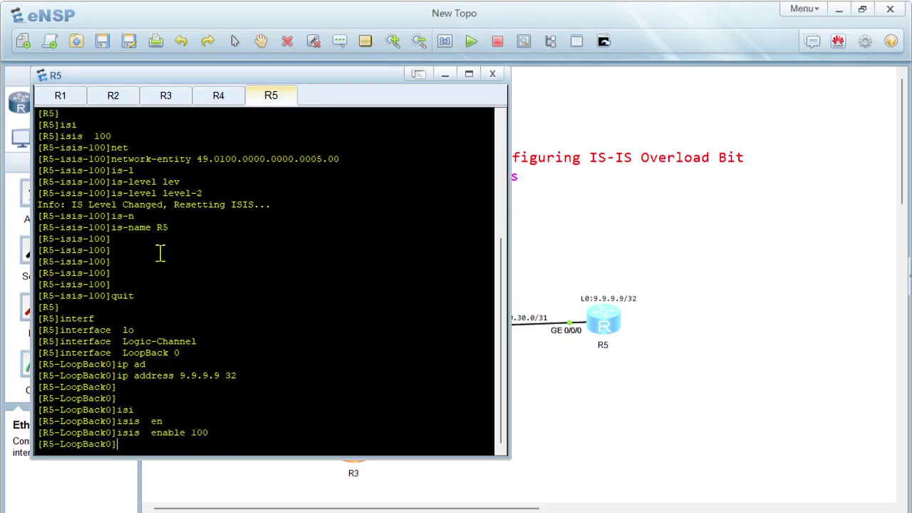
text(quit)
key(Return)
key(Return)
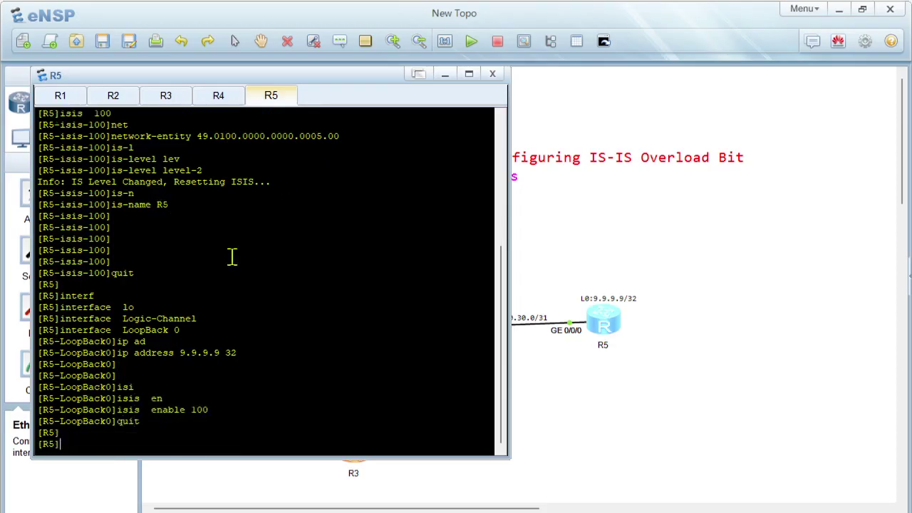
Step: Assign IP address 30.30.30.1 with mask length 31 to R5's GigabitEthernet 0/0/0
text(interf)
key(Tab)
text(gabi)
key(Tab)
text(0)
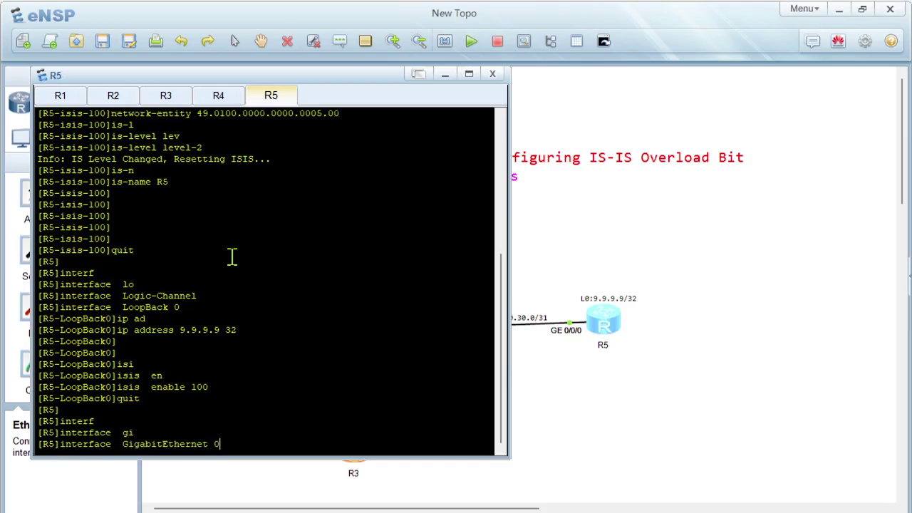
text(/0/0)
key(Return)
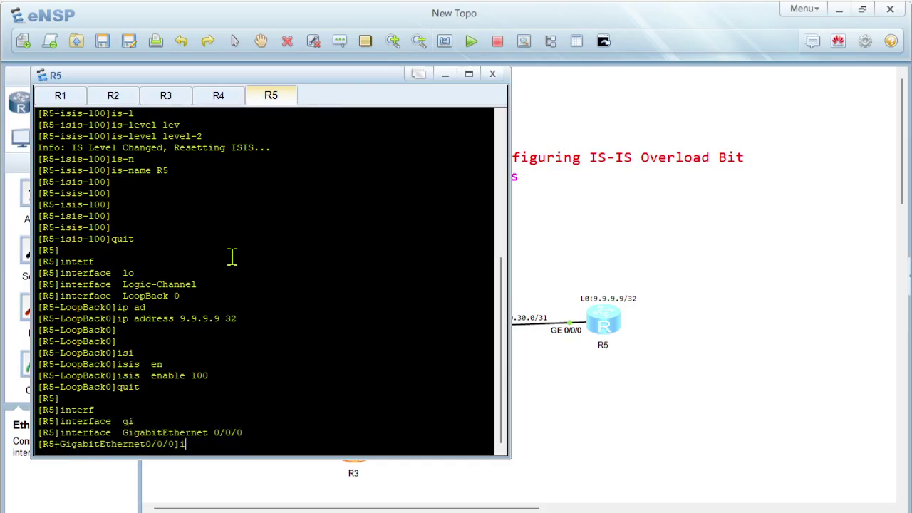
text(ip ad)
key(Tab)
text(30.30.30)
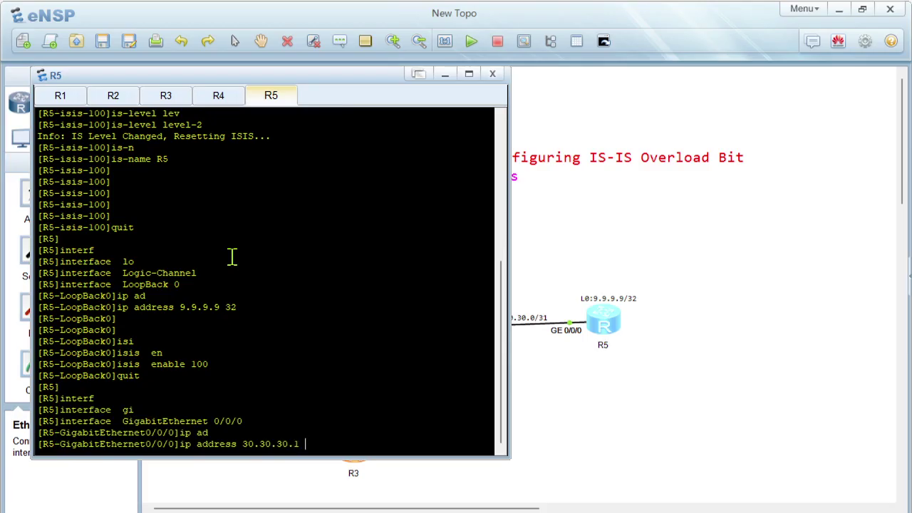
text(.1 31)
key(Return)
key(Return)
Step: Enable IS-IS process 100 on R5's GigabitEthernet 0/0/0
text(isi)
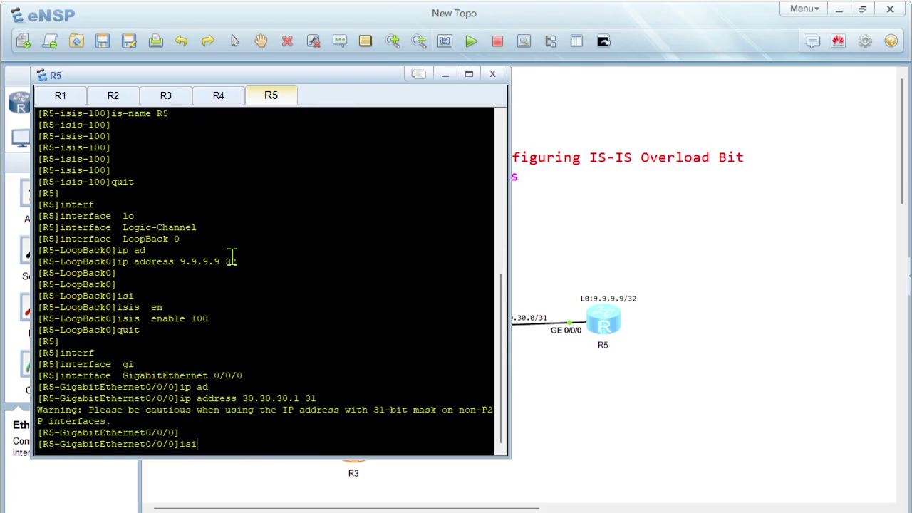
key(Tab)
text(en)
key(Tab)
text(100)
key(Return)
key(Return)
key(Return)
key(Return)
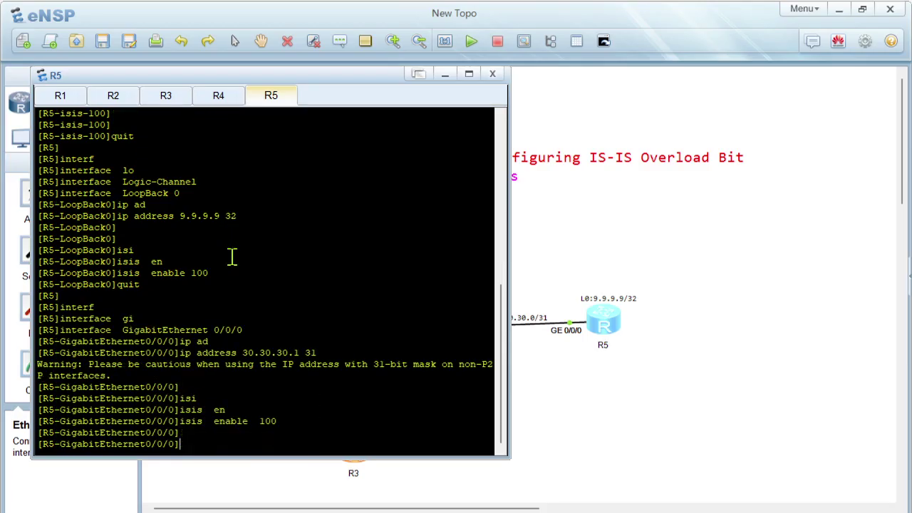
Step: Leave R5's GigabitEthernet 0/0/0 interface view and return to system view
text(quit)
key(Return)
key(Return)
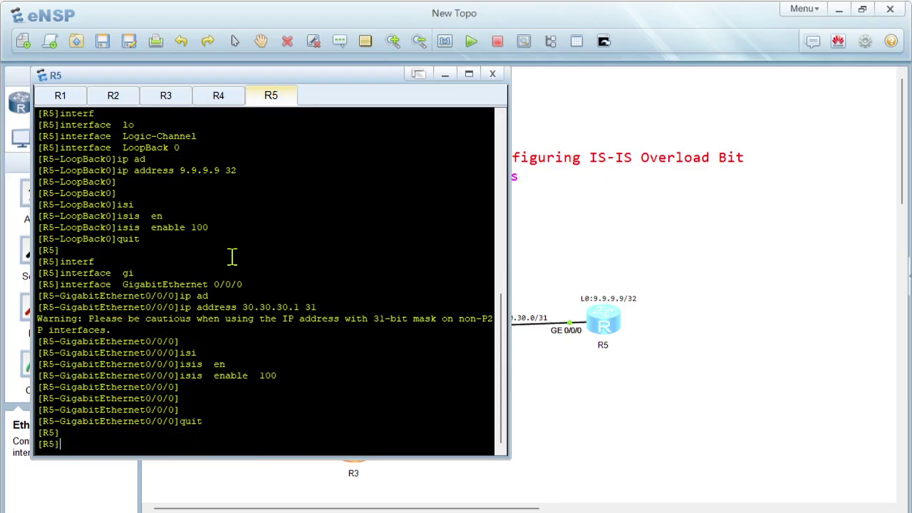
Step: Open R4's console and return from its GigabitEthernet 0/0/2 interface view to system view
click(629, 366)
double_click(438, 322)
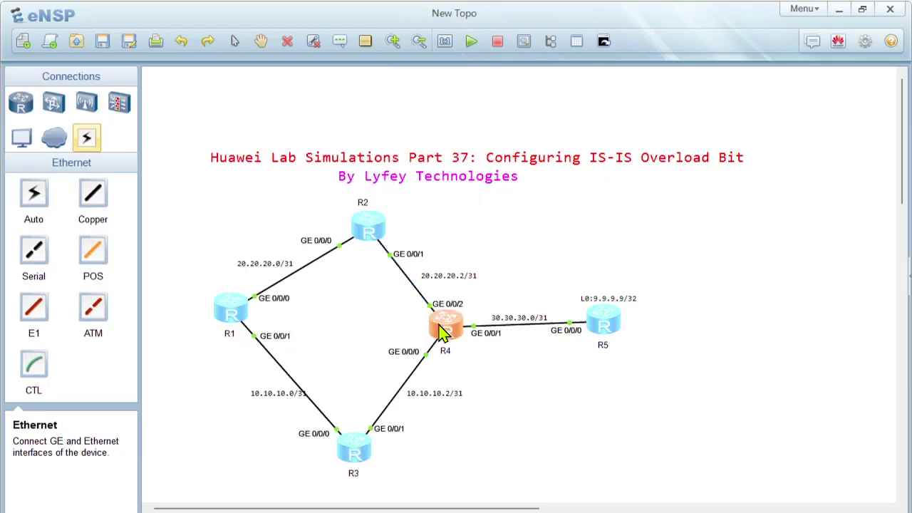
key(Return)
key(Return)
key(Return)
text(quit)
key(Return)
key(Return)
key(Return)
key(Return)
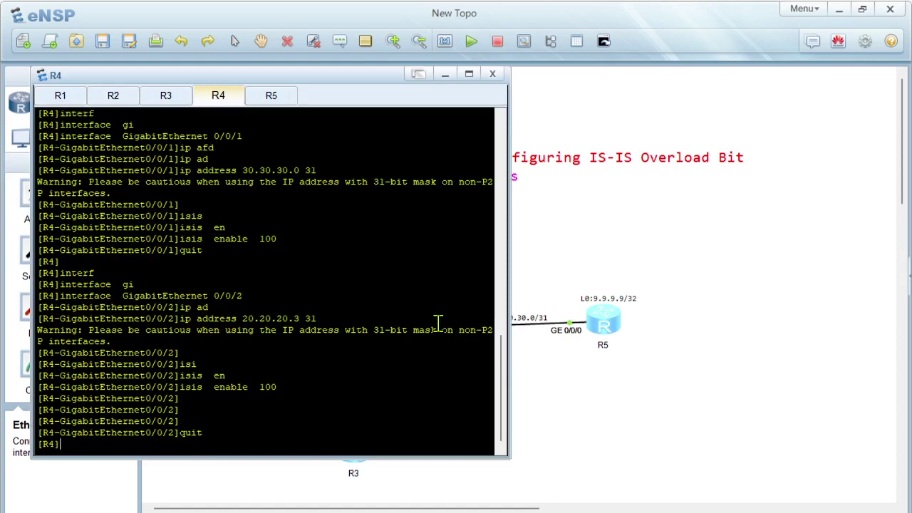
Step: Display the IS-IS peers on R4
text(displ)
key(Tab)
text(isi)
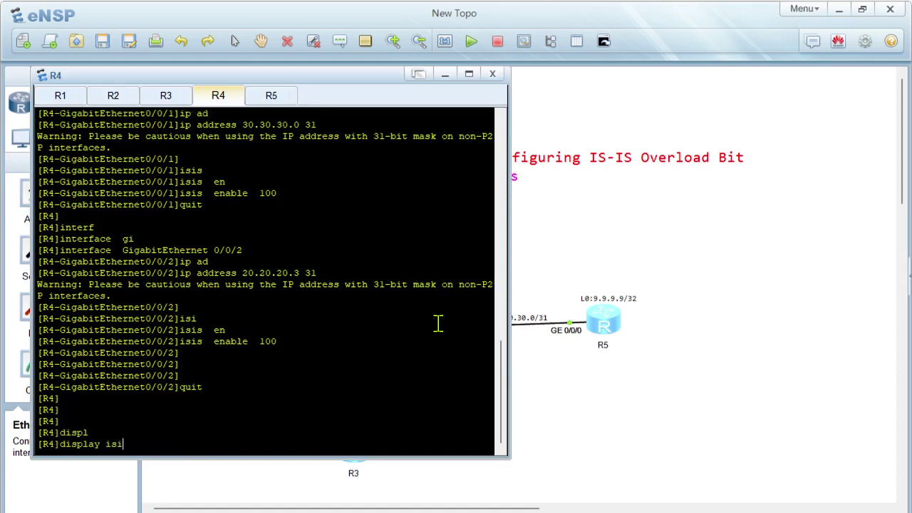
key(Tab)
text(pe)
key(Tab)
key(Return)
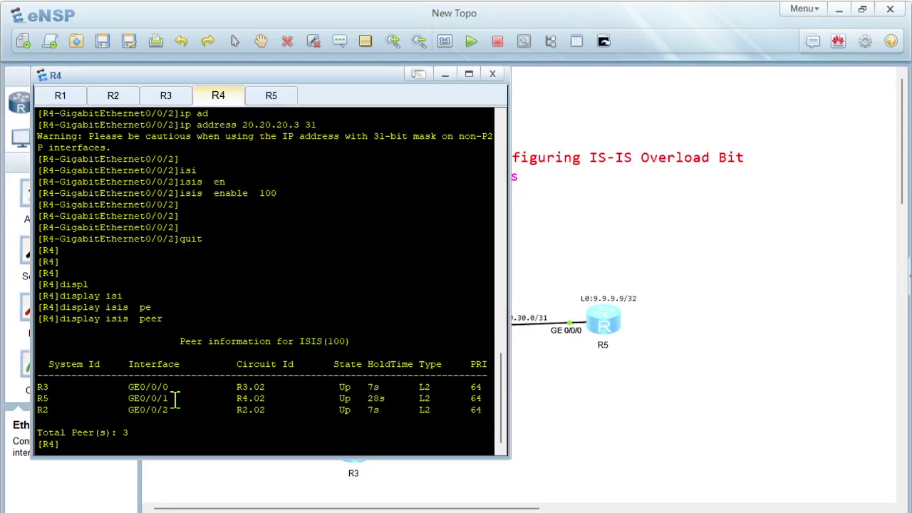
Step: Open R1's console and advance through the rest of the paged configuration output
click(703, 342)
double_click(244, 320)
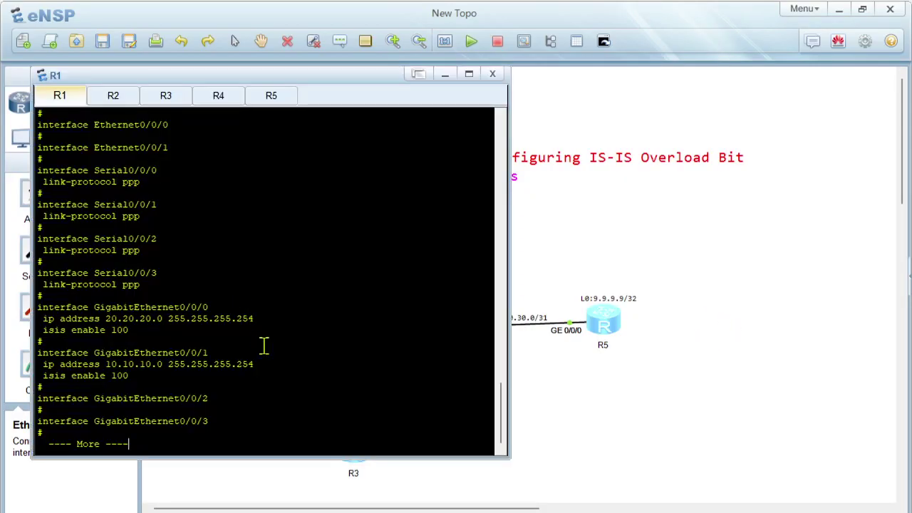
key(Return)
key(Return)
key(Return)
Step: Display the IS-IS peers on R1
text(displ)
key(Tab)
text(isi)
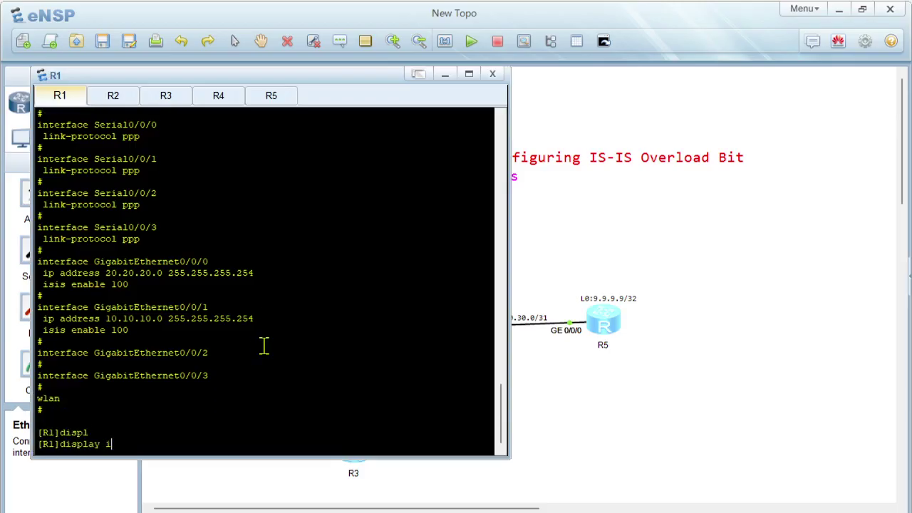
key(Tab)
text(o)
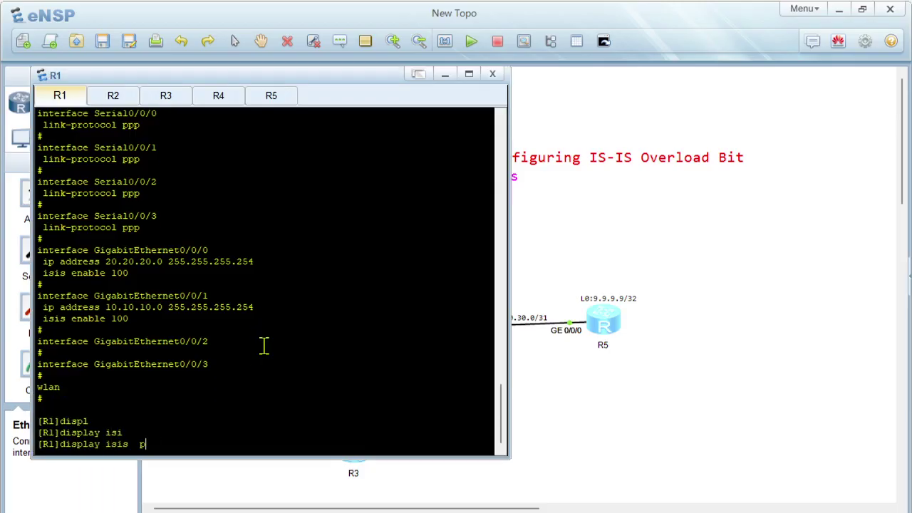
text(e)
key(Tab)
key(Return)
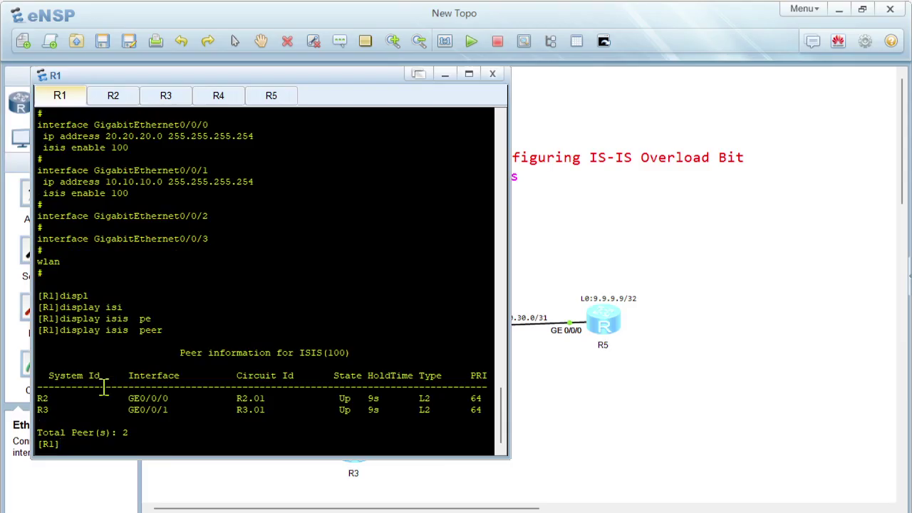
Step: Display the IS-IS link state database (lsdb) on R1
text(displ)
key(Tab)
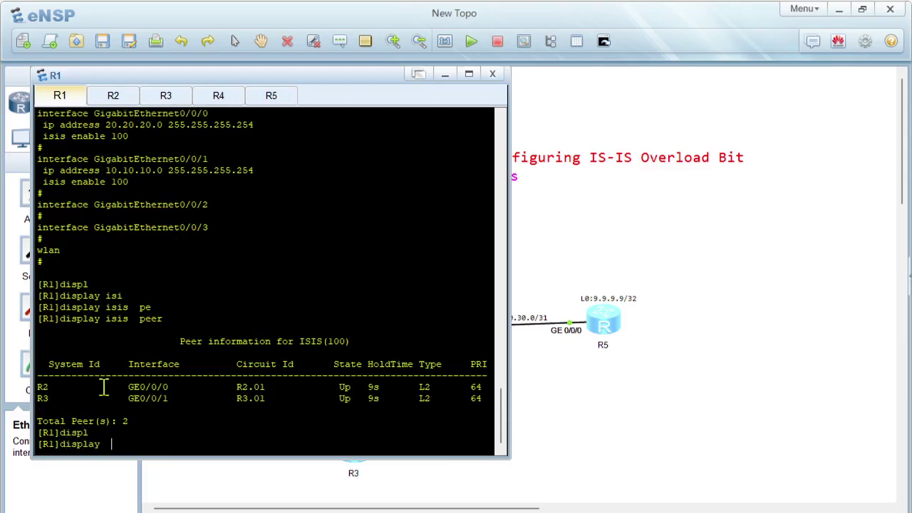
text(isi)
key(Tab)
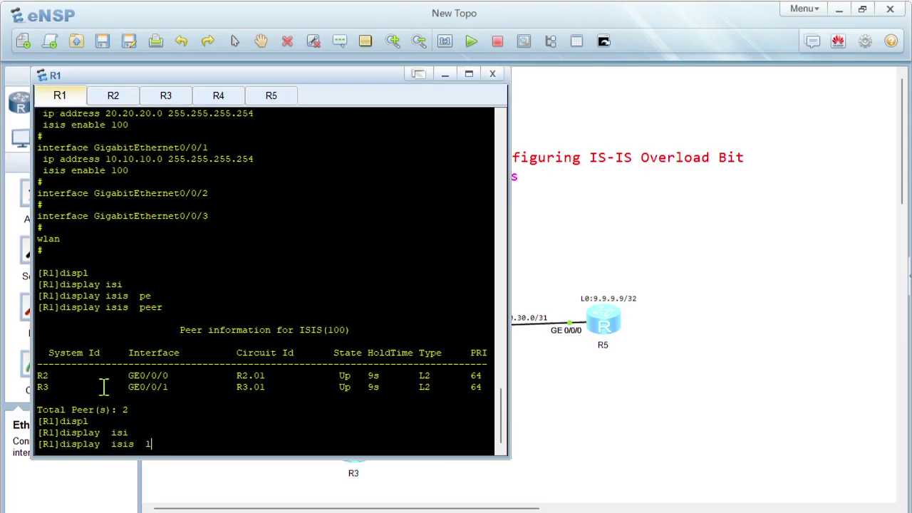
text(lsd)
key(Tab)
key(Return)
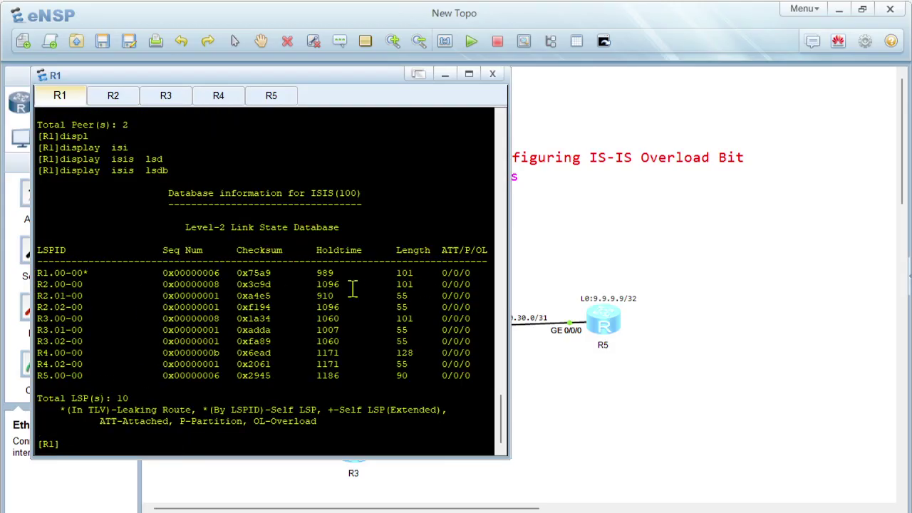
Step: Examine the LSP entries, the ATT/P/OL column and the OL-Overload legend in R1's link state database
drag(254, 421, 314, 427)
drag(122, 283, 472, 387)
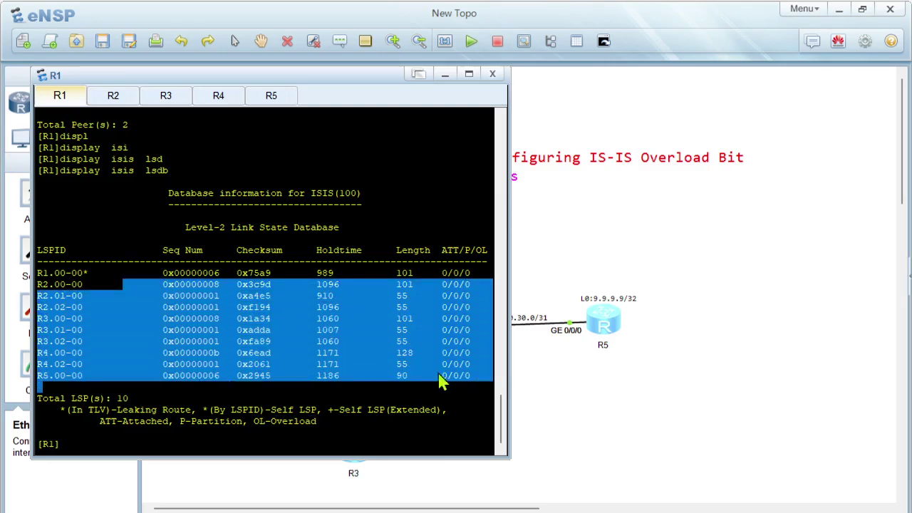
click(330, 346)
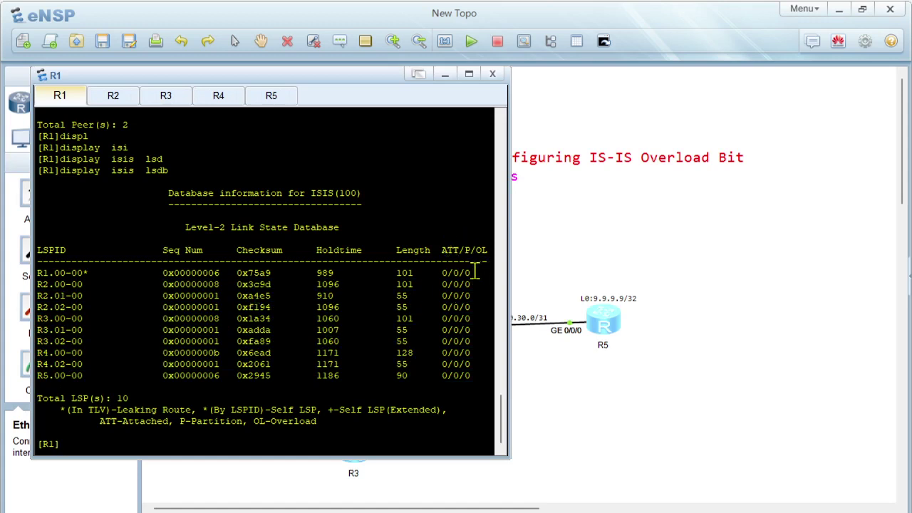
drag(487, 250, 445, 250)
click(445, 250)
drag(252, 426, 317, 424)
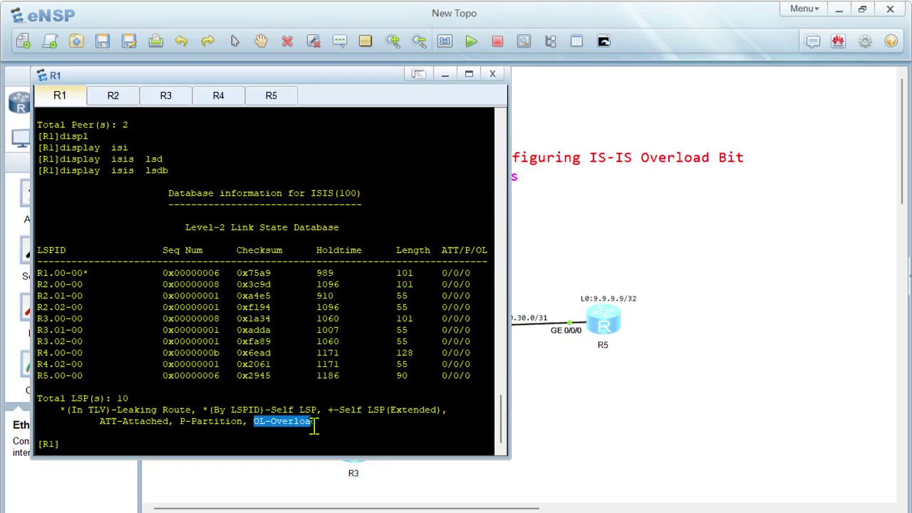
click(258, 435)
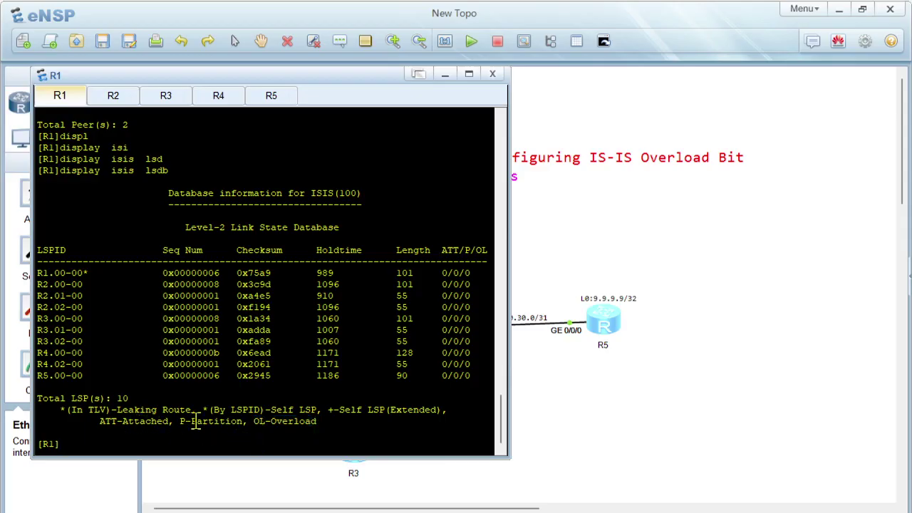
drag(254, 421, 319, 426)
click(264, 432)
Step: Display R1's IP routing table and examine the routes to 9.9.9.9/32
text(displ)
key(Tab)
text(ip rou)
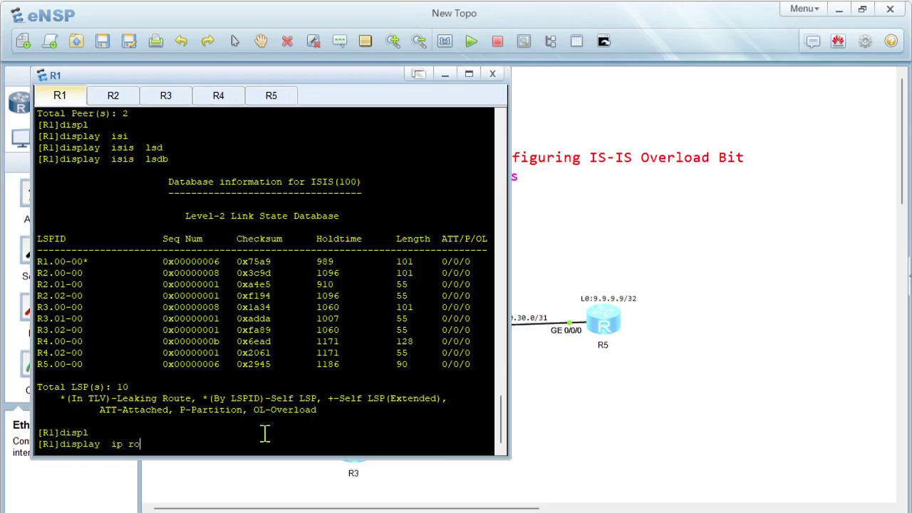
key(Tab)
key(Return)
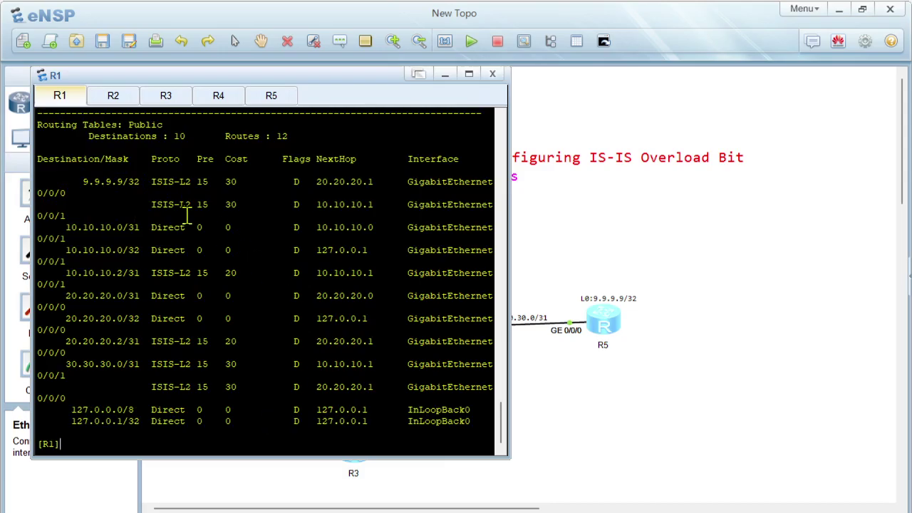
drag(82, 181, 376, 205)
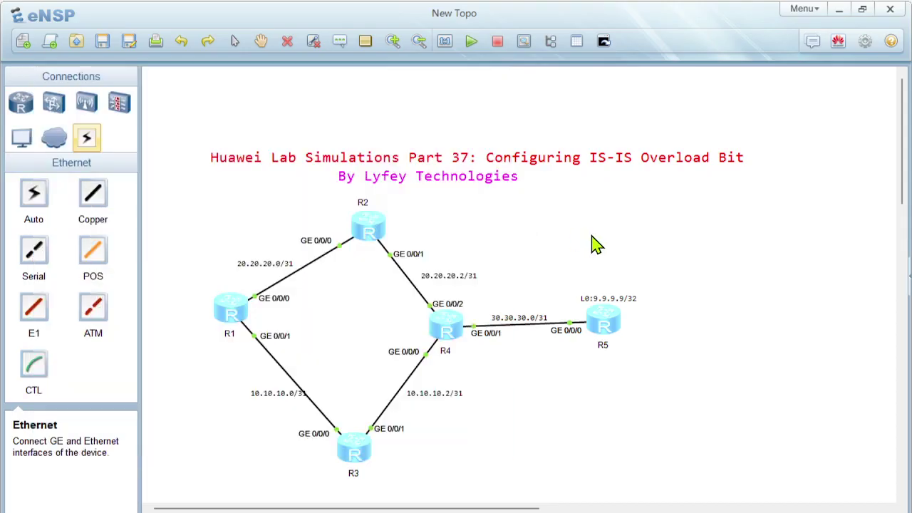
Step: Open R3's console and enter system view
click(591, 242)
double_click(350, 450)
key(Return)
key(Return)
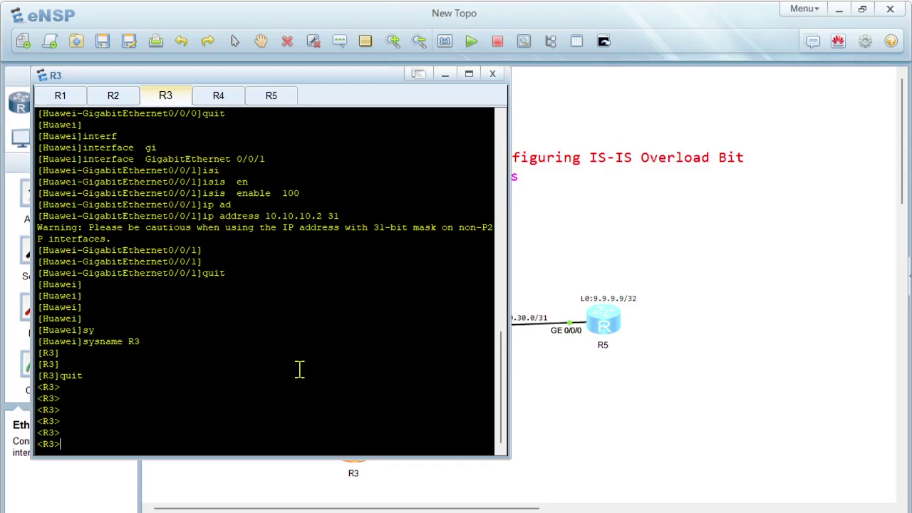
text(yssys)
key(Return)
key(Return)
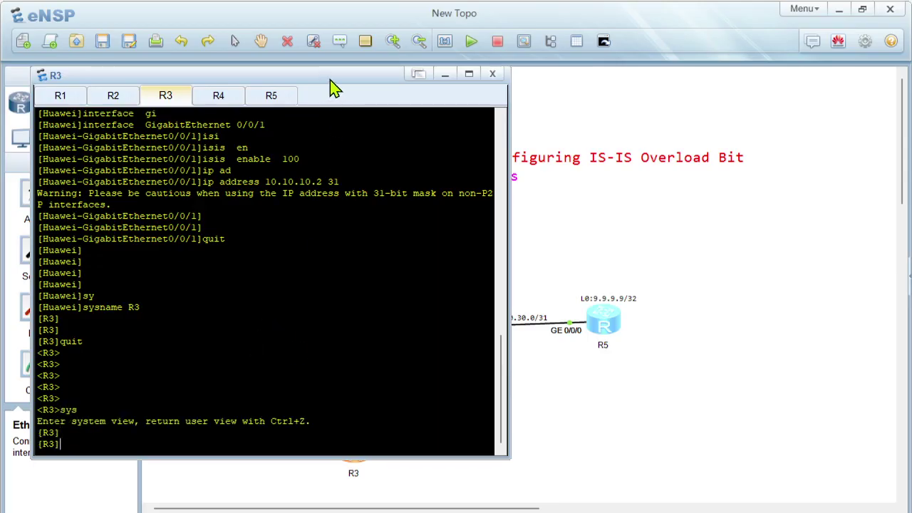
Step: Move the console window aside to uncover the topology and enter R3's GigabitEthernet 0/0/0 interface view
drag(326, 80, 657, 91)
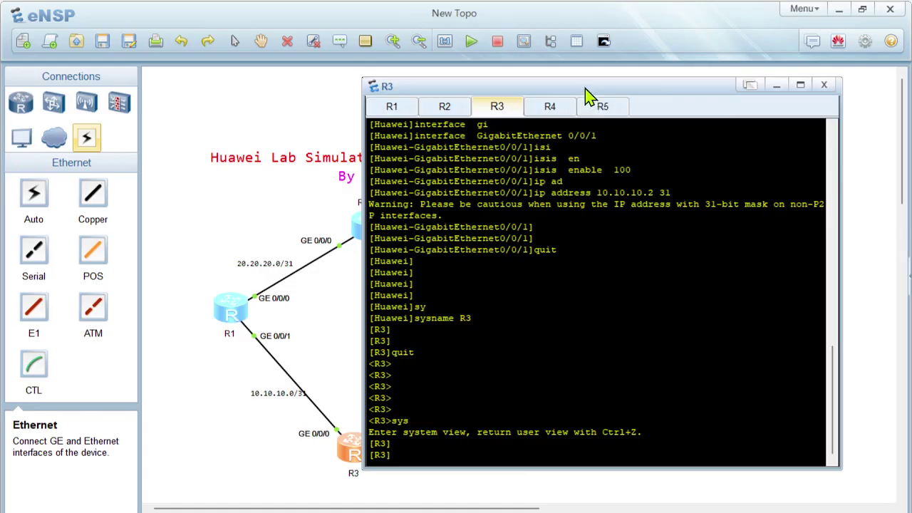
drag(587, 89, 708, 89)
text(interf)
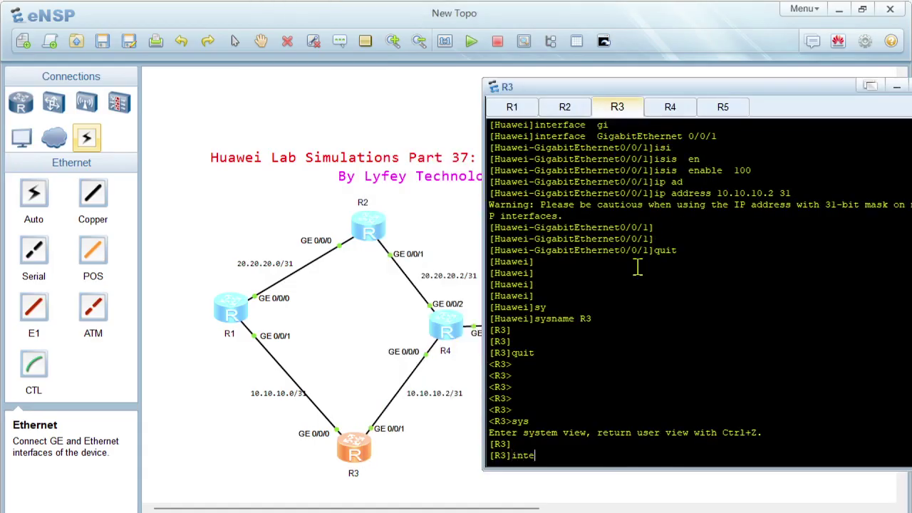
key(Tab)
text(goi)
key(Tab)
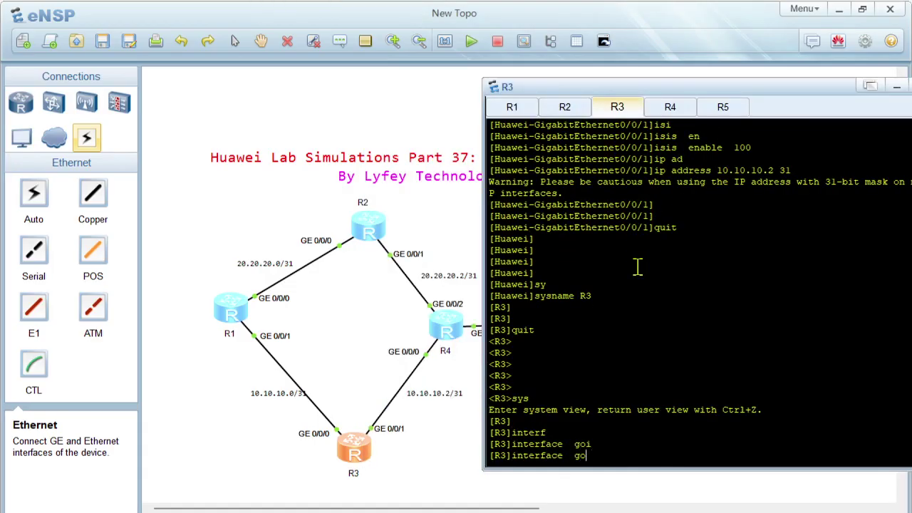
text(i)
key(Tab)
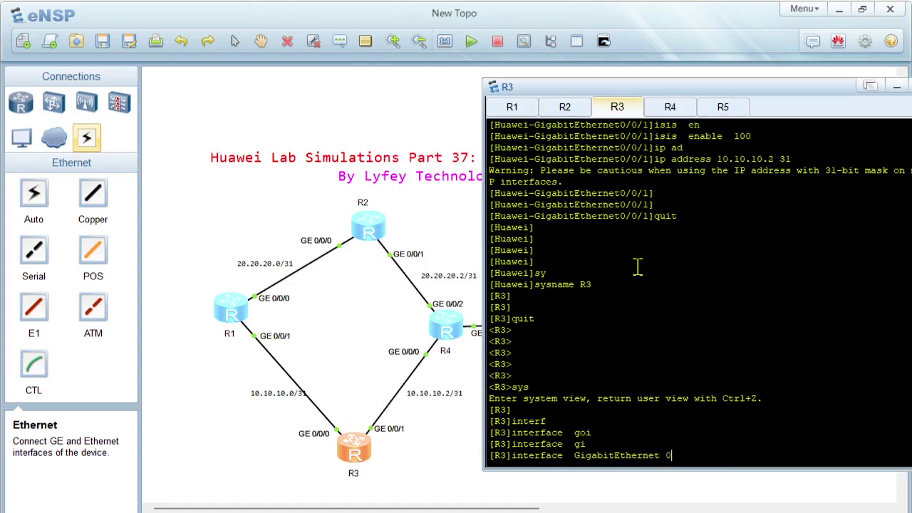
text(0/0/0)
key(Return)
Step: Enter the command isis 50 from R3's GigabitEthernet 0/0/0 interface view
text(i)
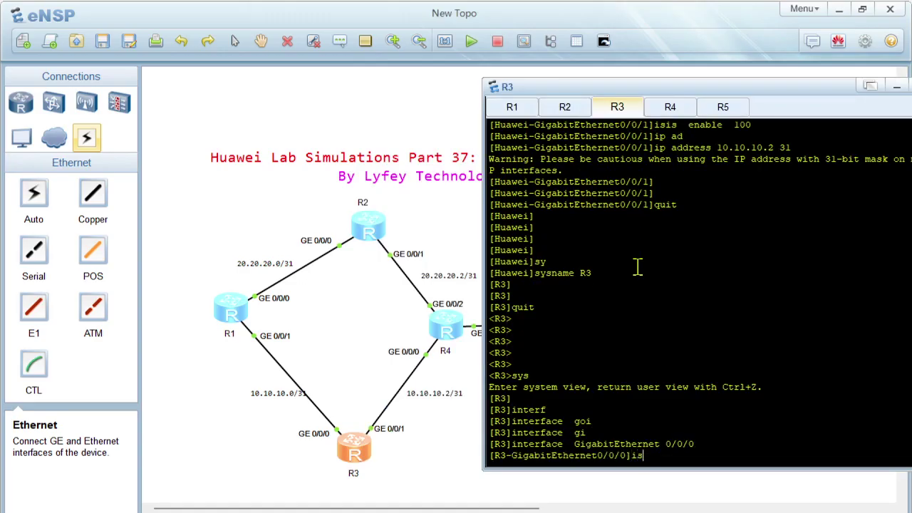
text(s)
key(Tab)
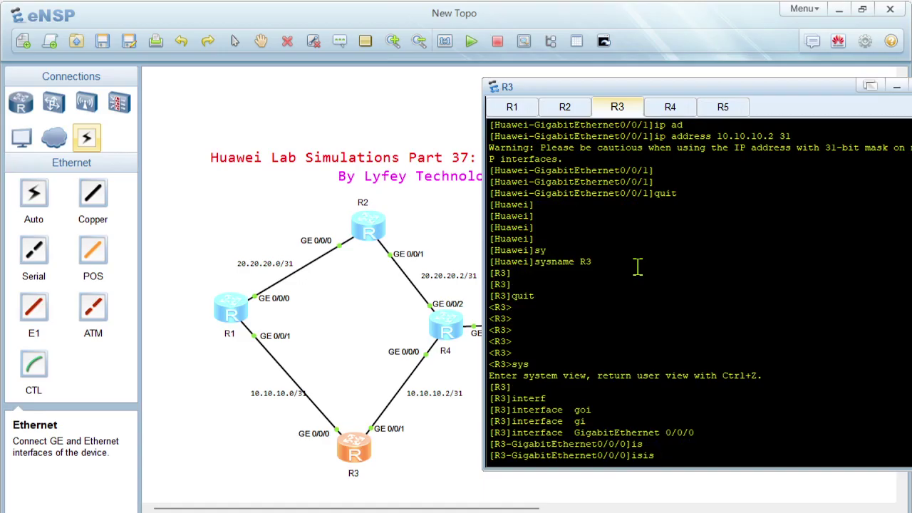
text(5-0)
key(Return)
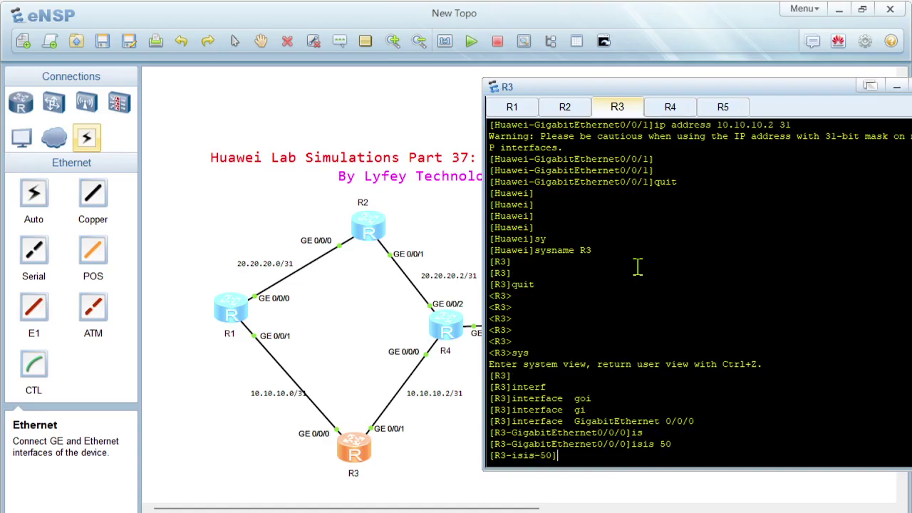
Step: Open R1's console and enter the GigabitEthernet 0/0/1 interface view
click(234, 313)
double_click(233, 313)
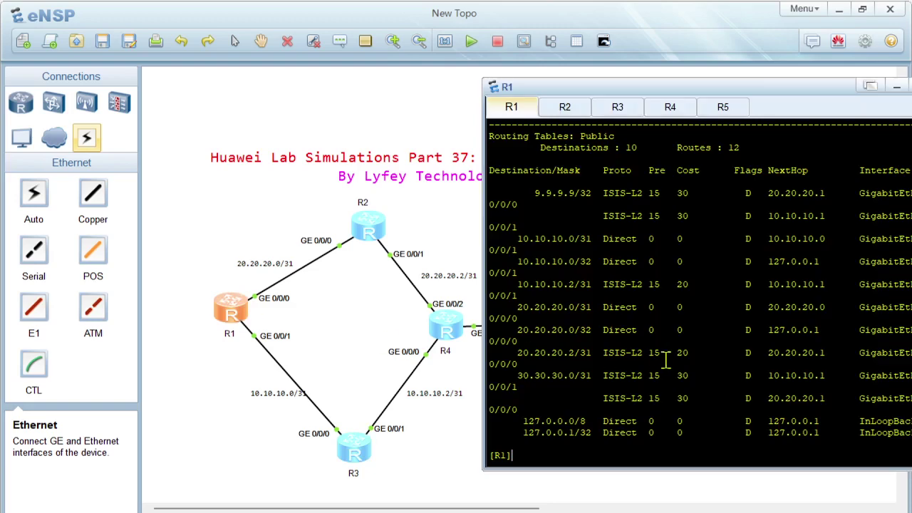
key(Return)
key(Return)
text(interf)
key(Tab)
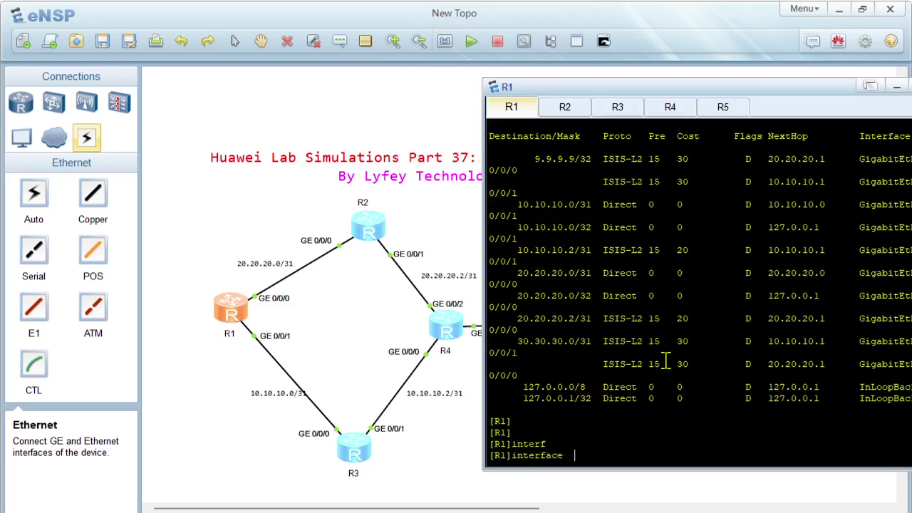
text(gi)
key(Tab)
text(0/)
text(1)
key(Return)
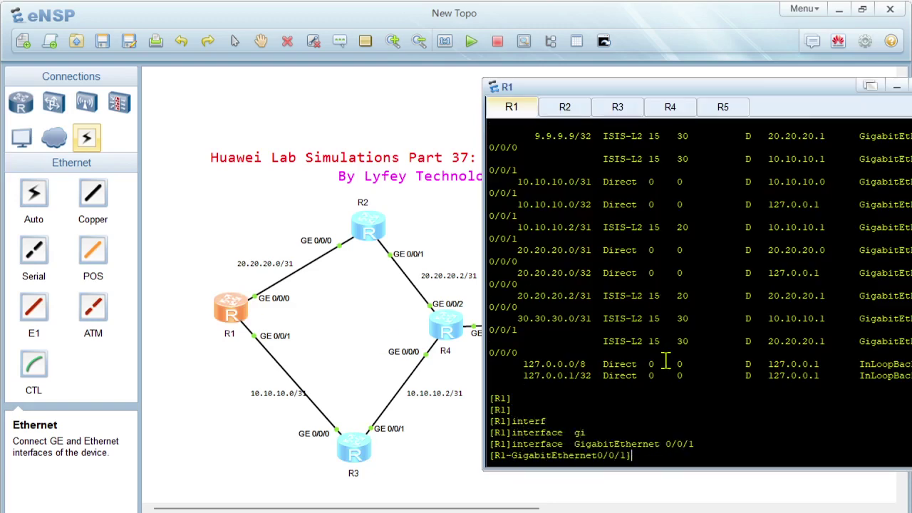
Step: Set the IS-IS cost to 50 on R1's GigabitEthernet 0/0/1
text(isi)
key(Tab)
text(co)
key(Tab)
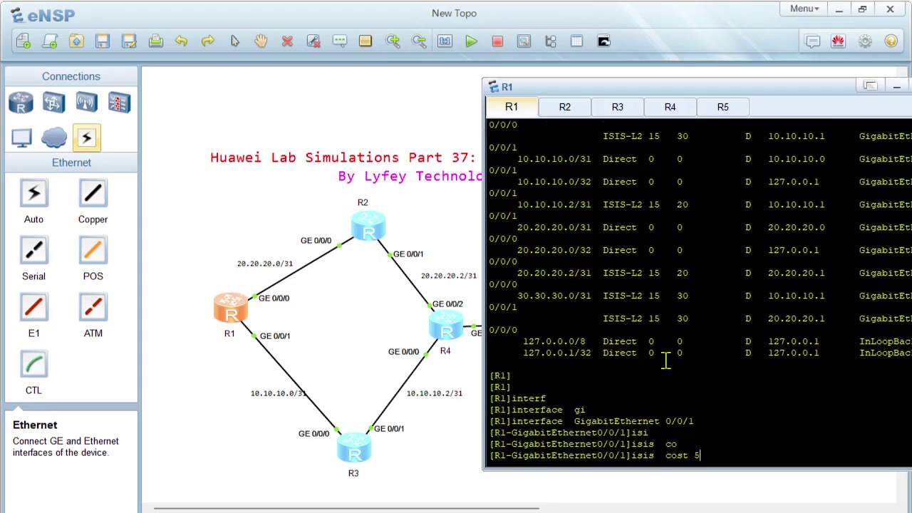
text(50)
key(Return)
key(Return)
Step: Bring R1's console back up and return from the GigabitEthernet 0/0/1 interface view to system view
double_click(215, 310)
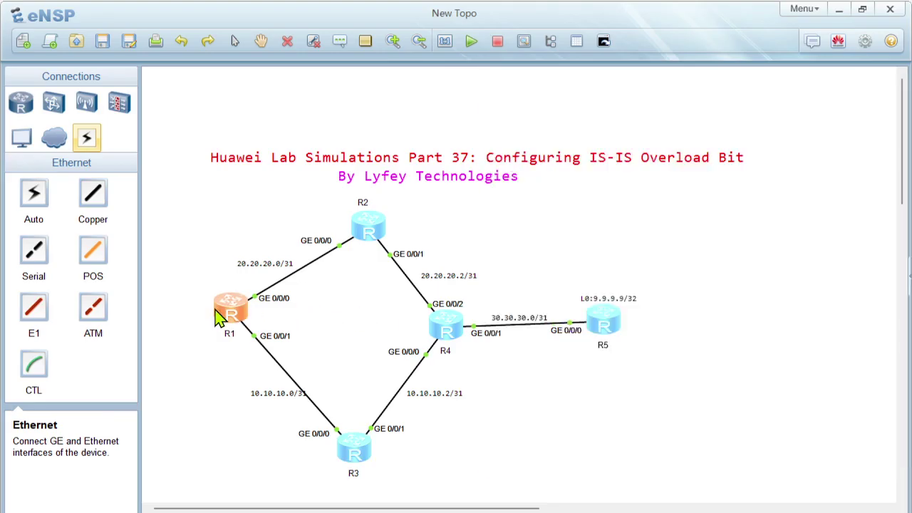
text(qu)
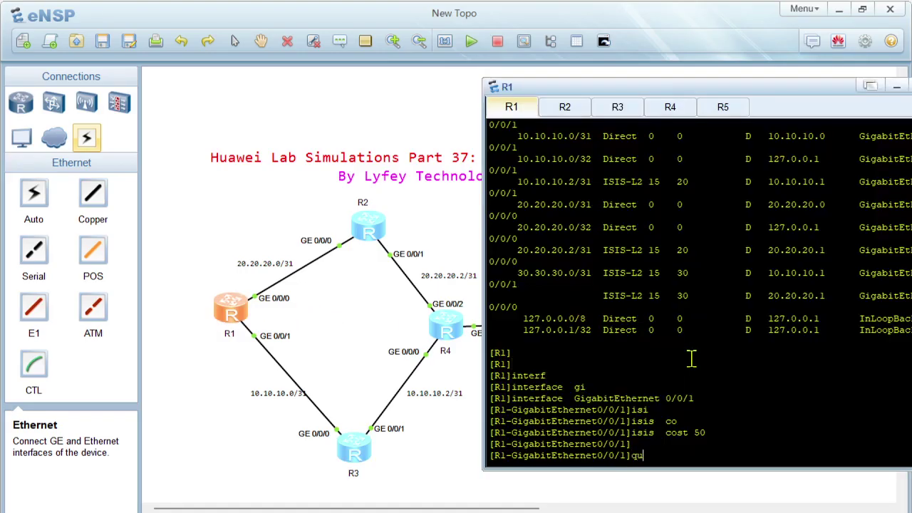
text(it)
key(Return)
key(Return)
key(Return)
key(Return)
Step: Display R1's IP routing table and examine the next hop of the 9.9.9.9/32 route
text(displ)
key(Tab)
text(i)
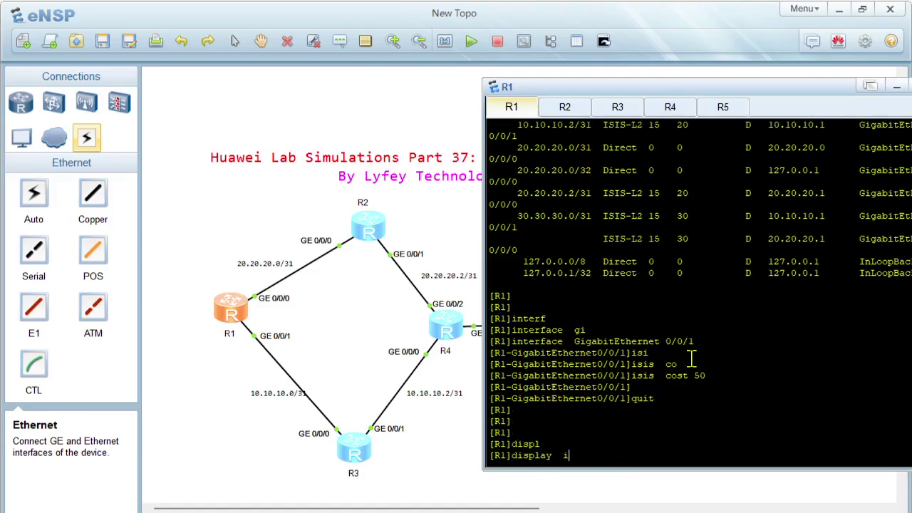
text(p rou)
key(Tab)
key(Return)
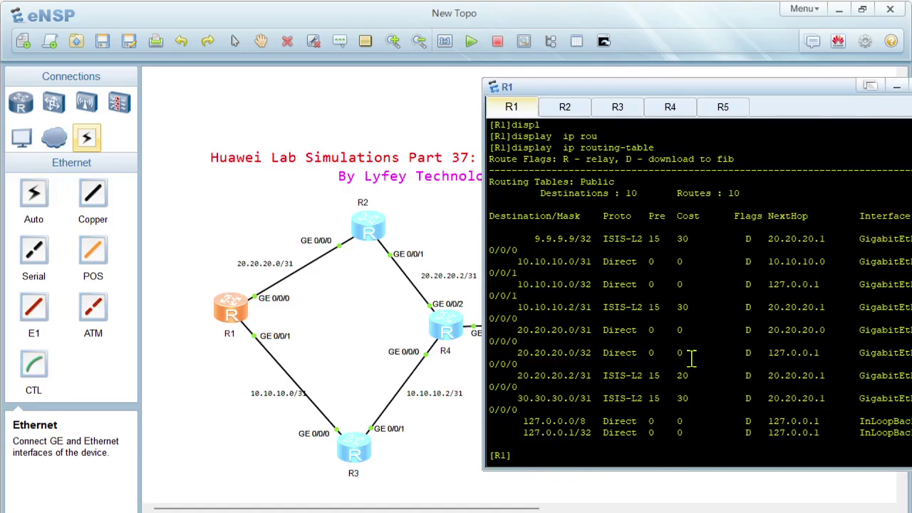
drag(540, 239, 680, 239)
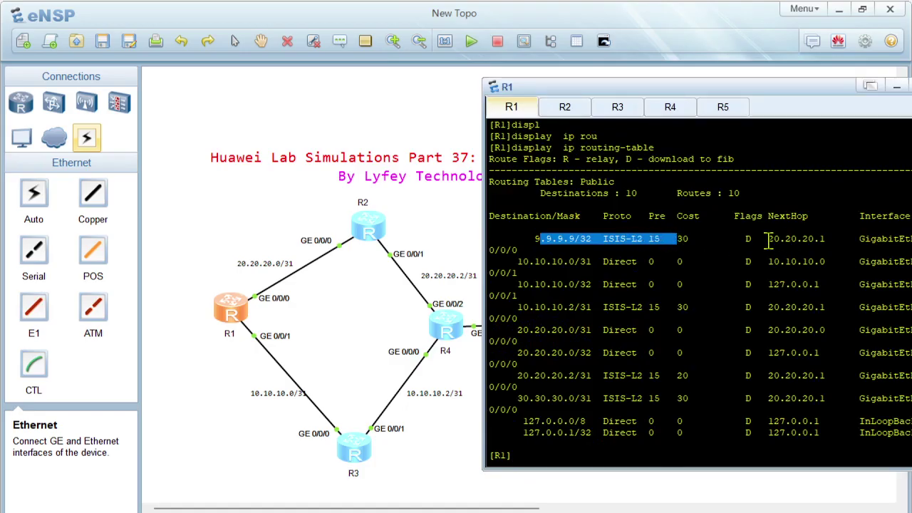
drag(769, 240, 821, 242)
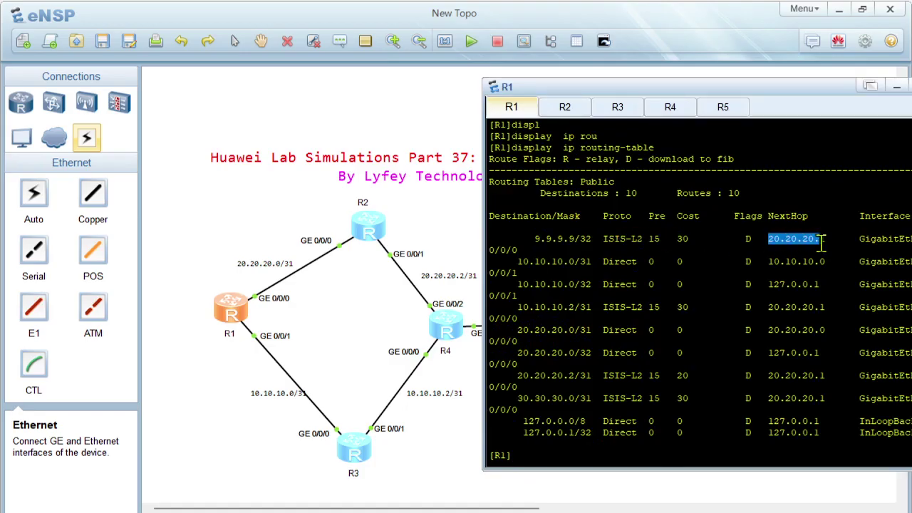
Step: Ping 9.9.9.9 from R1
click(589, 392)
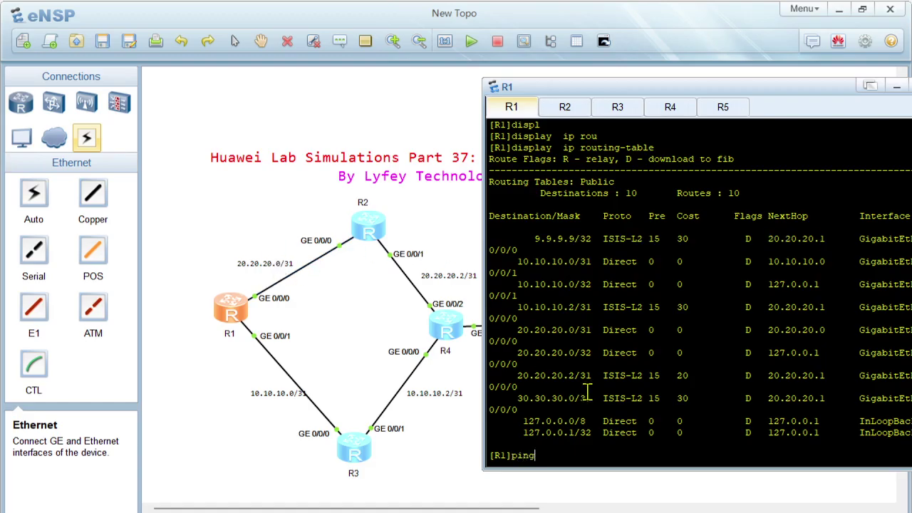
text(9.9.9.9)
key(Return)
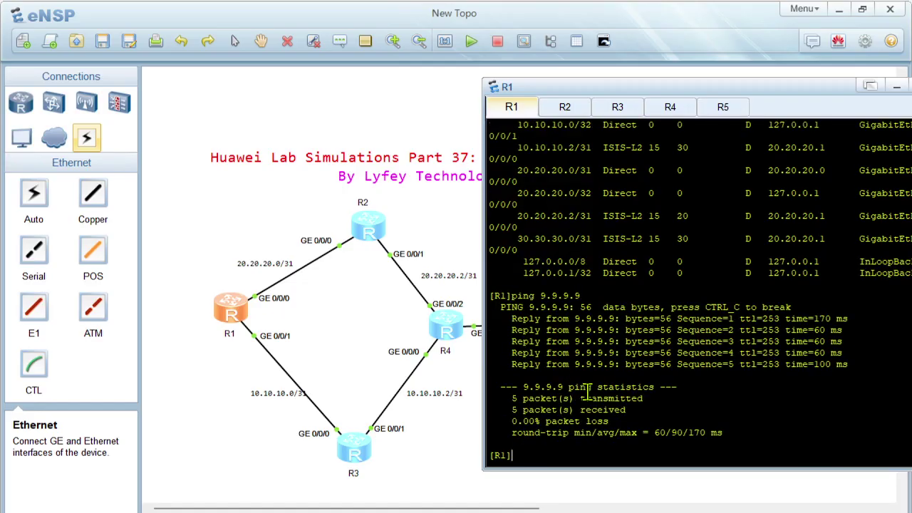
Step: Trace the route from R1 to 9.9.9.9 with tracert
key(Tab)
key(Tab)
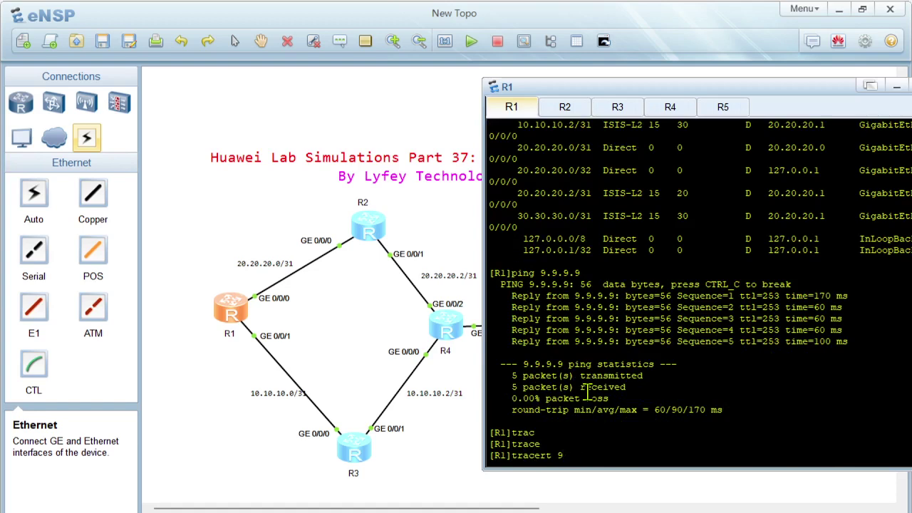
text(9.9.9.9)
key(Return)
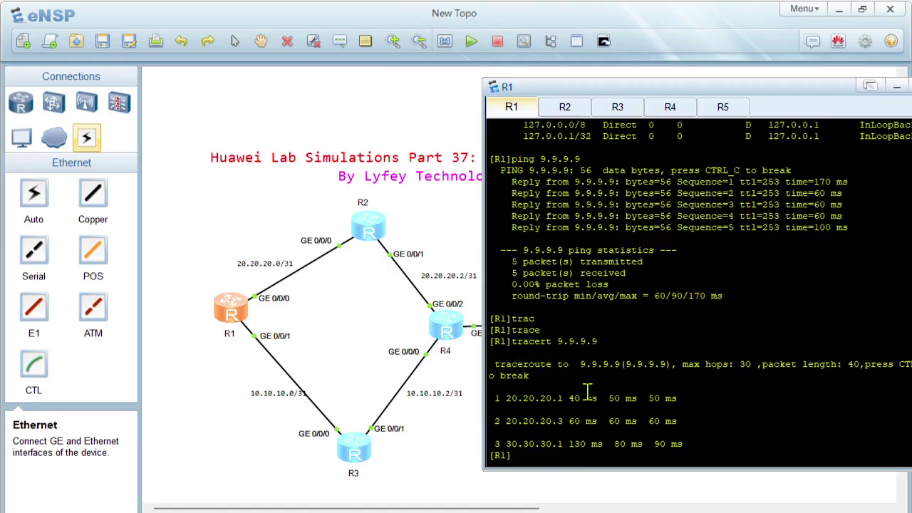
key(Return)
key(Return)
key(Return)
key(Return)
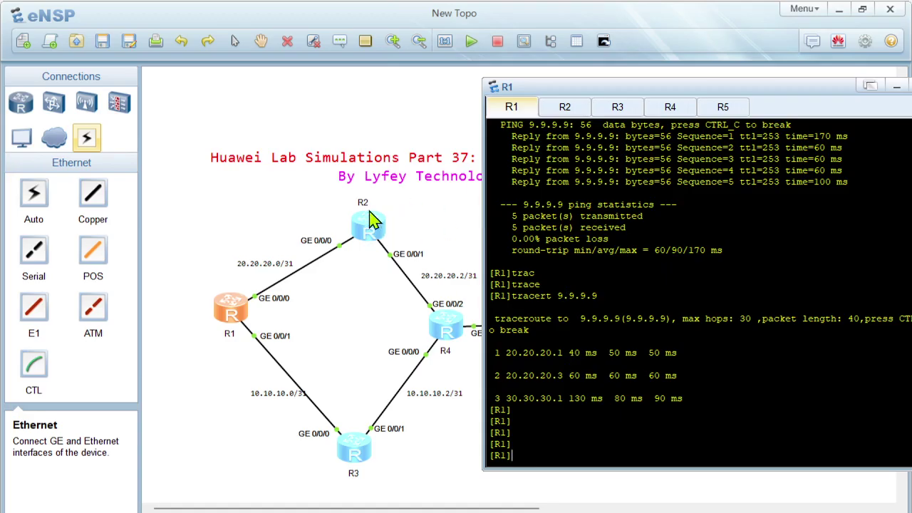
Step: Open R2's console and display the IS-IS section of its current configuration
double_click(377, 228)
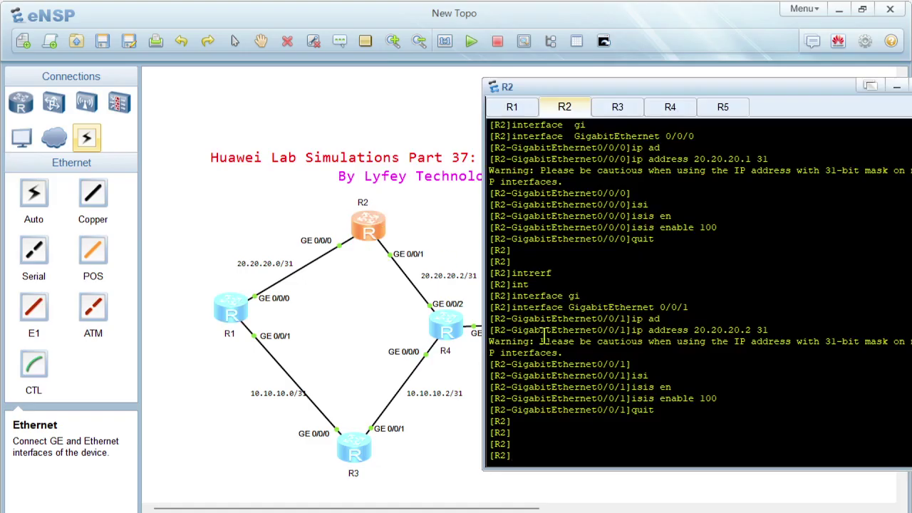
text(disp)
key(Tab)
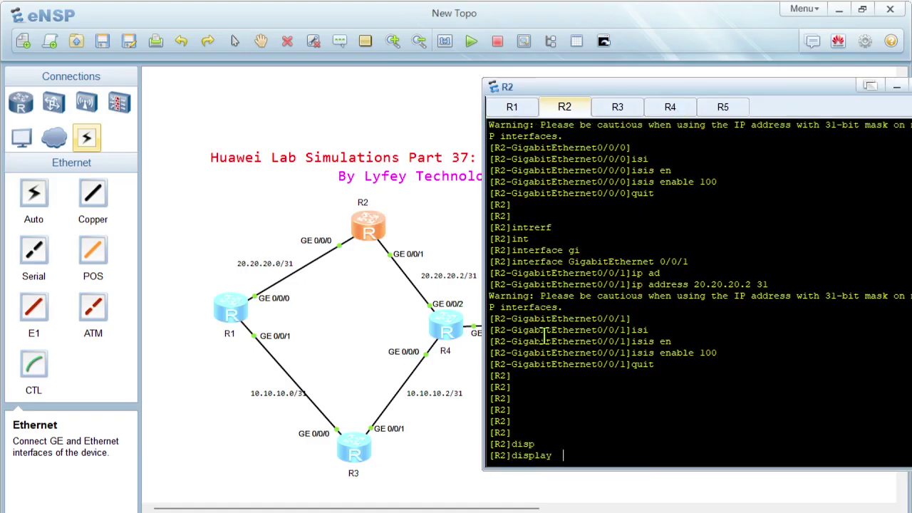
text(cur)
key(Tab)
text(con)
key(Tab)
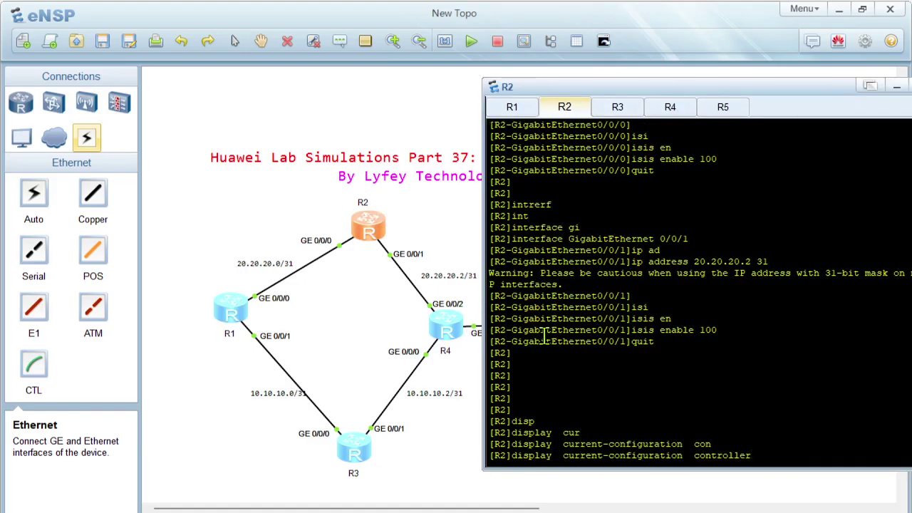
key(Tab)
text(isis)
key(Tab)
key(Return)
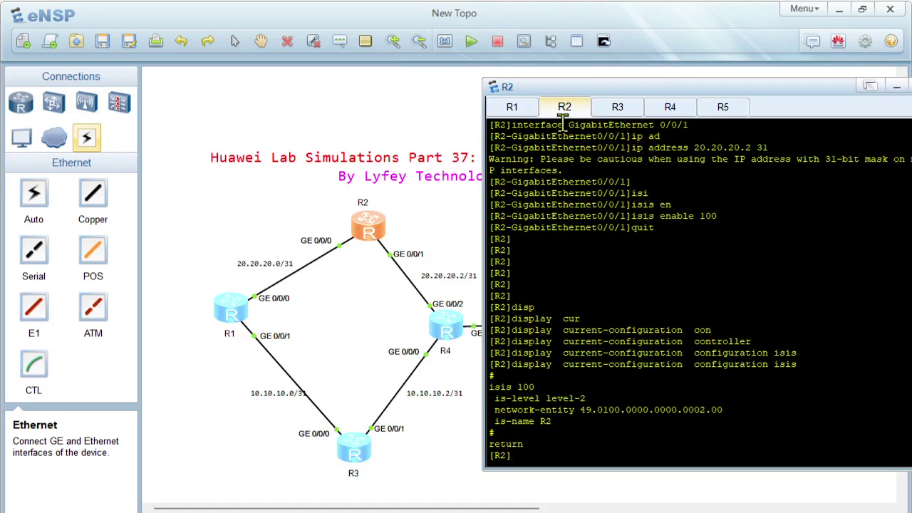
Step: Display the IS-IS link state database on R1 and bring its ATT/P/OL column into view
click(513, 108)
text(displ)
key(Tab)
text(isi)
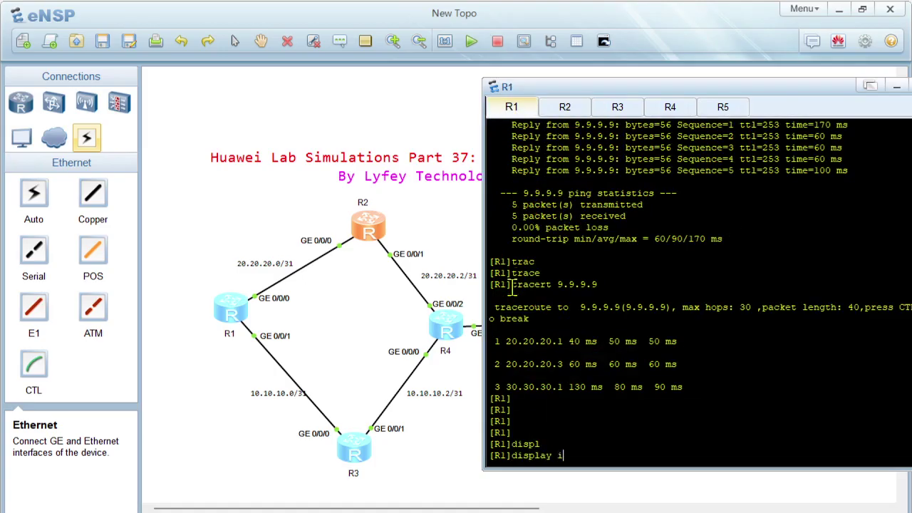
key(Tab)
text(lsd)
key(Tab)
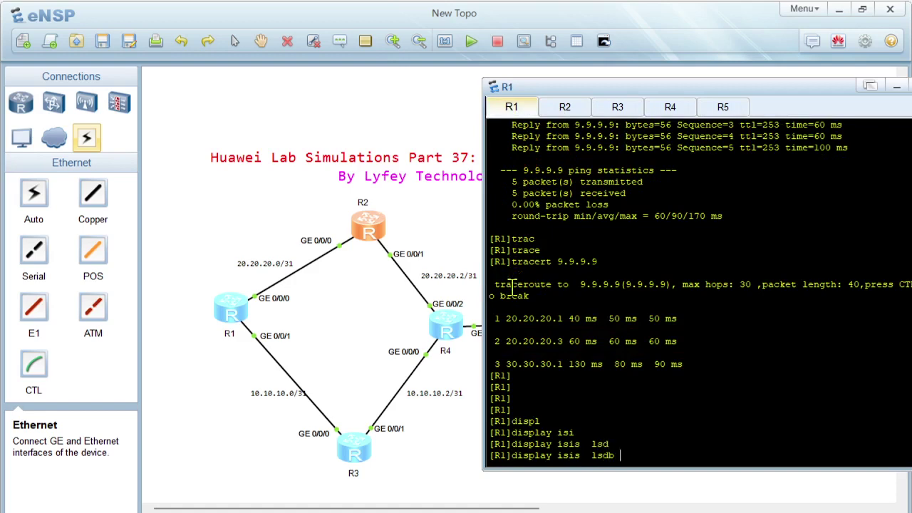
key(Return)
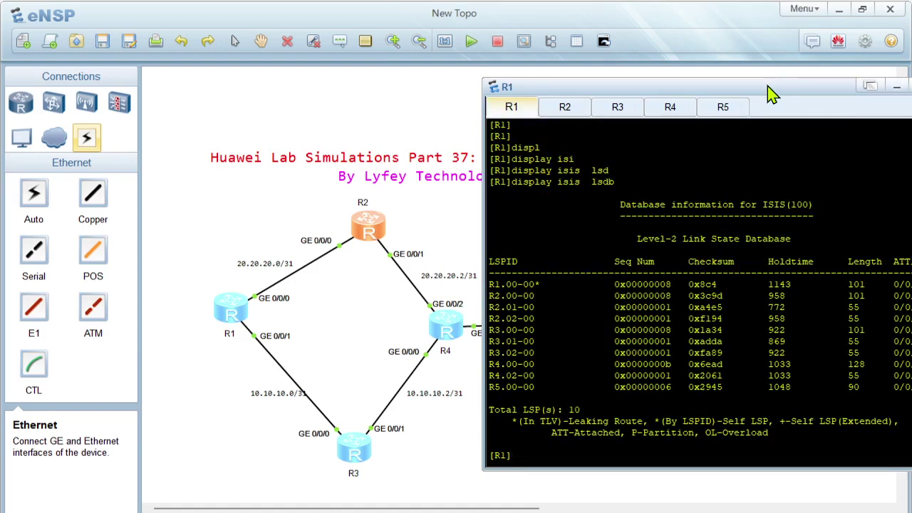
drag(769, 89, 604, 88)
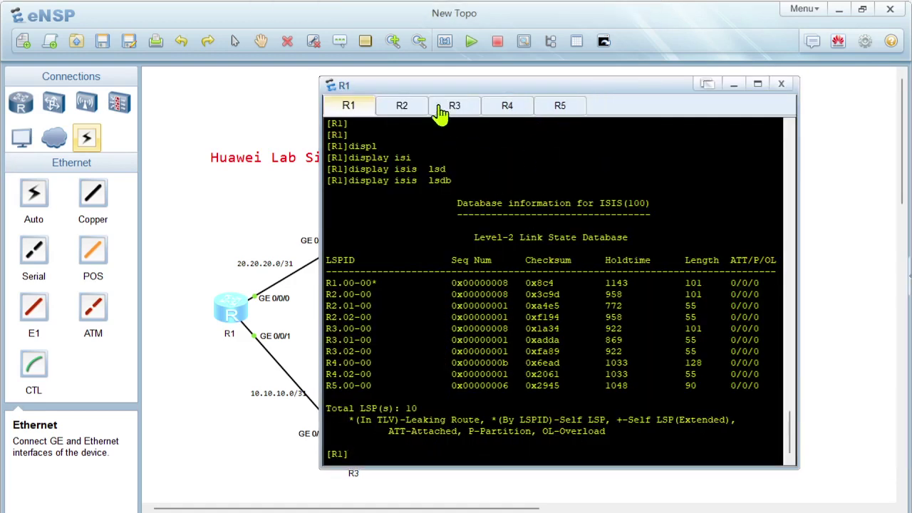
Step: Open R4's console and display its IS-IS link state database
click(402, 108)
click(170, 218)
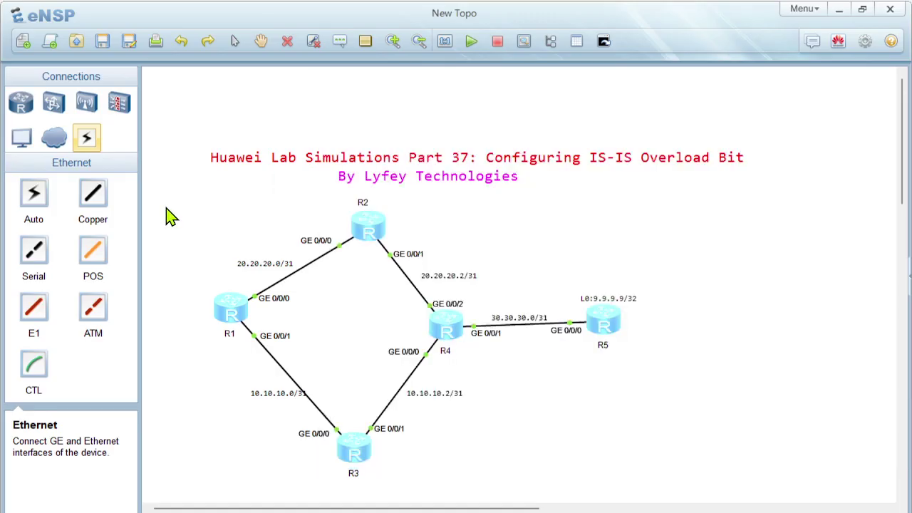
double_click(446, 321)
key(Return)
key(Return)
key(Return)
text(displ)
key(Tab)
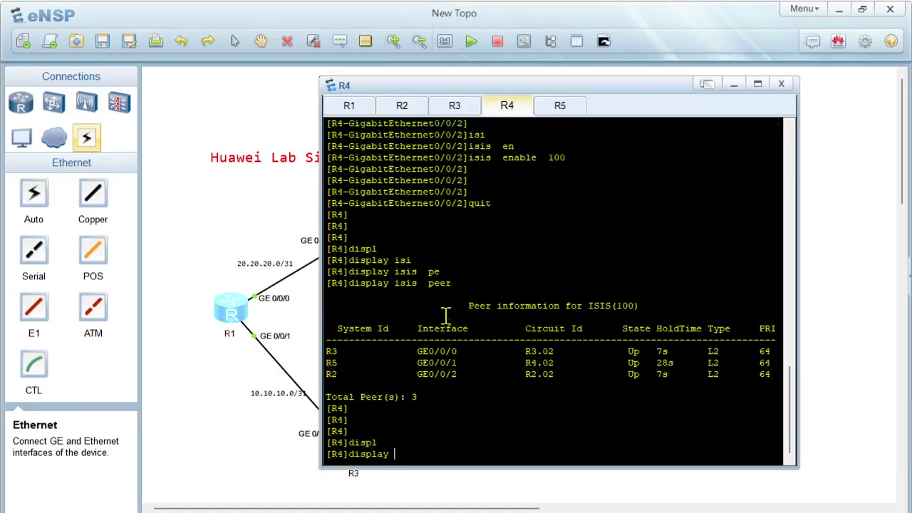
text(isi)
key(Tab)
text(lsd)
key(Tab)
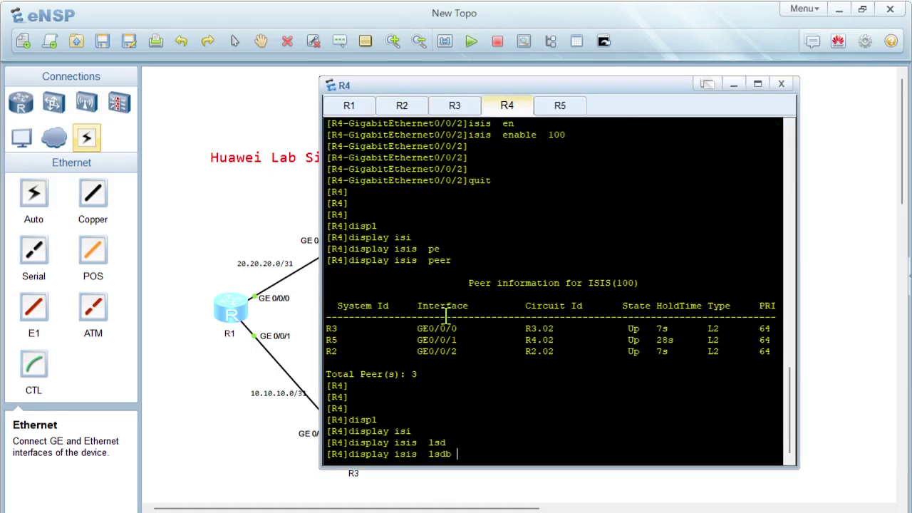
key(Return)
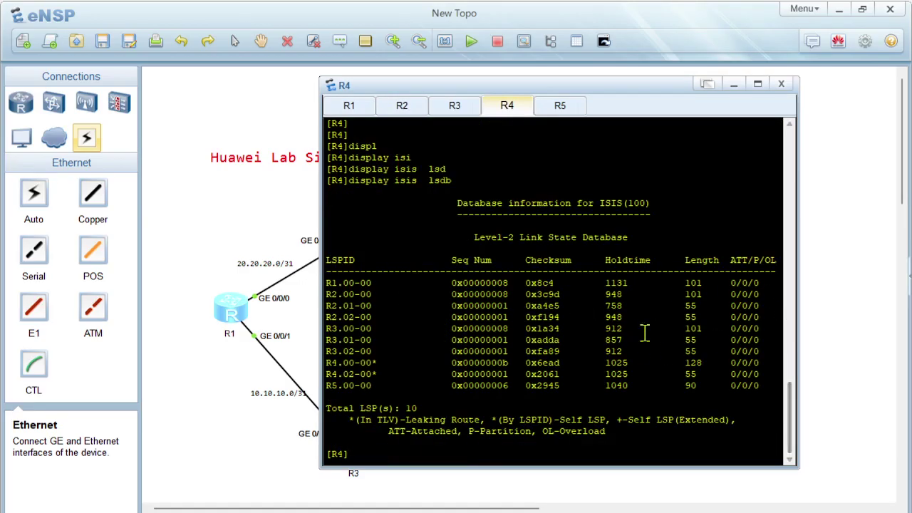
Step: Open R2's console and enter the IS-IS process 100 view
click(852, 289)
double_click(372, 224)
key(Return)
key(Return)
key(Return)
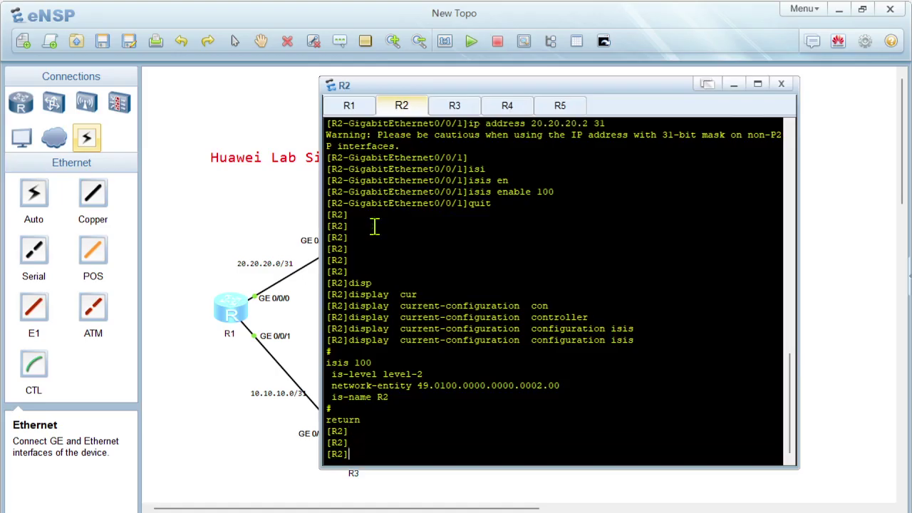
text(isi)
key(Tab)
text(1)
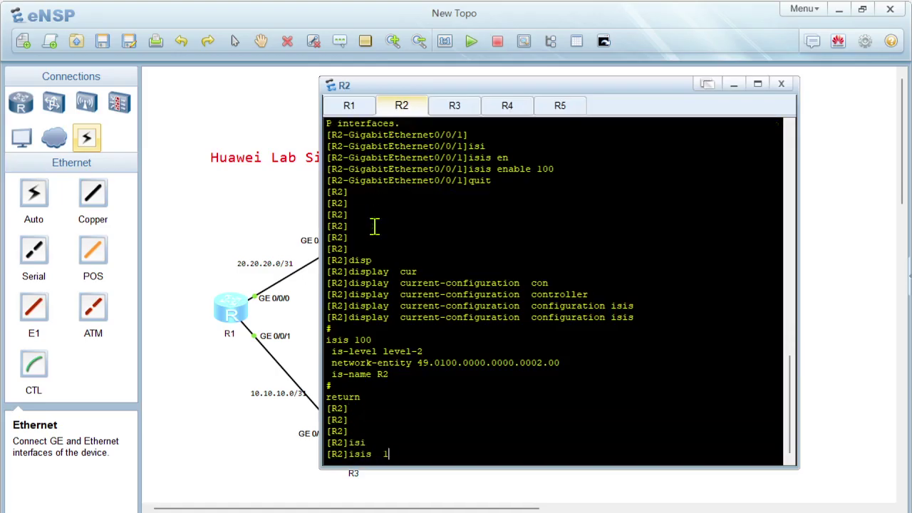
text(00)
key(Return)
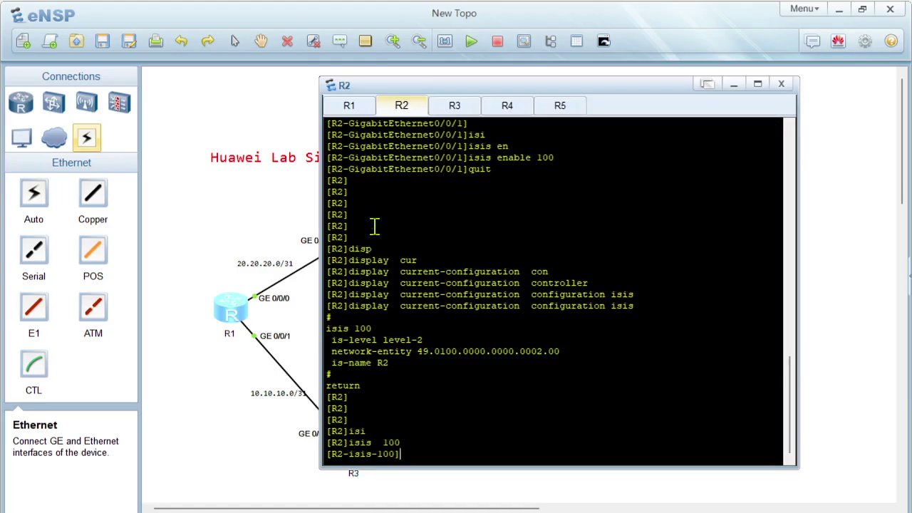
Step: List the commands available in R2's IS-IS 100 view
text(?)
key(space)
key(space)
key(space)
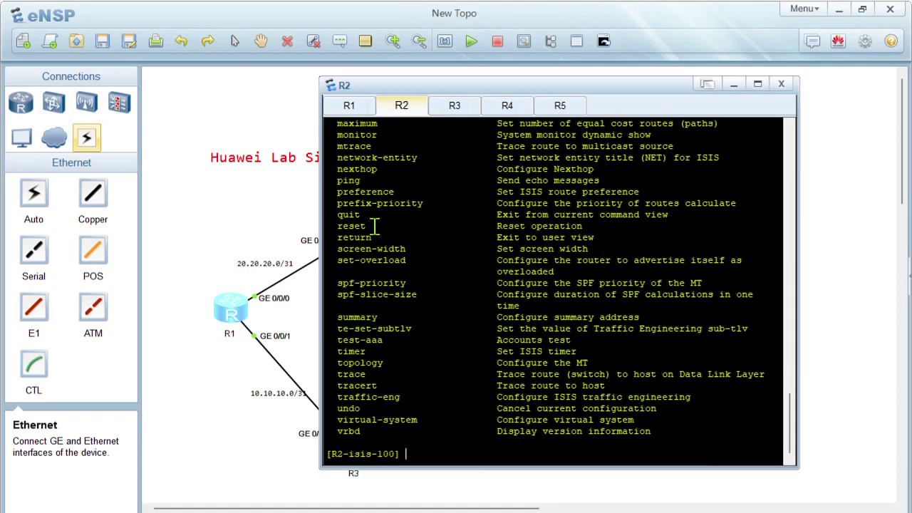
Step: Check the set-overload options, then set the overload state on R2's IS-IS process 100 and accept the change
text(set)
key(Tab)
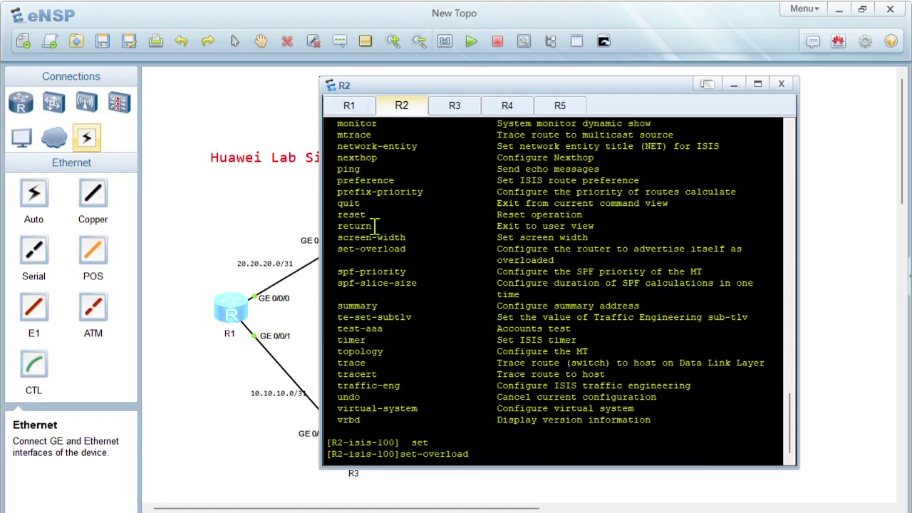
text(?)
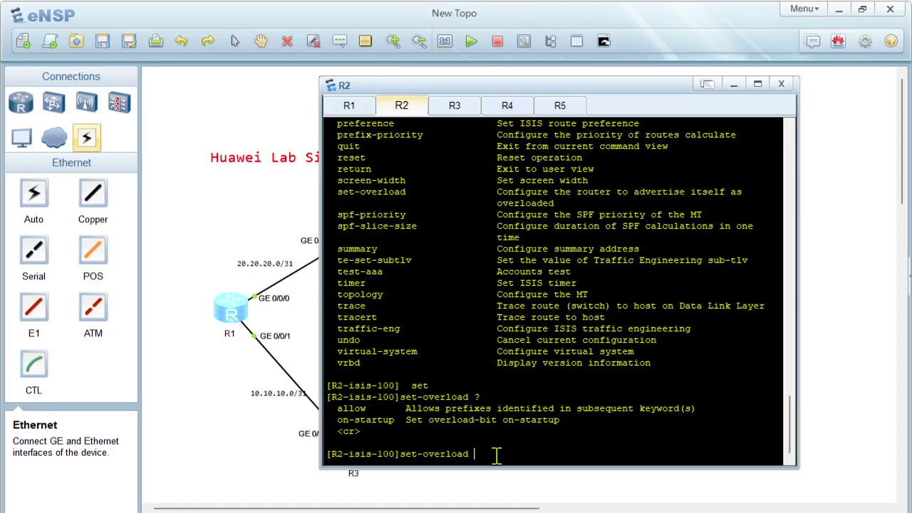
key(Return)
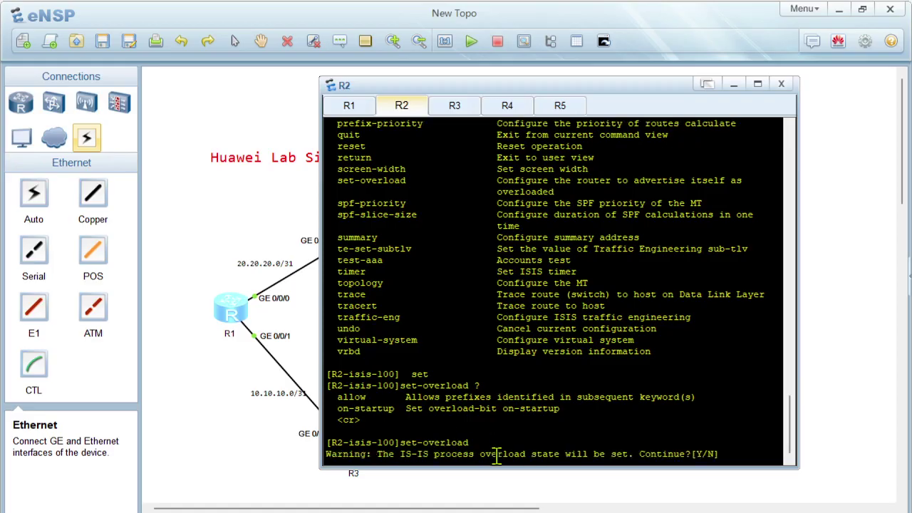
text(y)
key(Return)
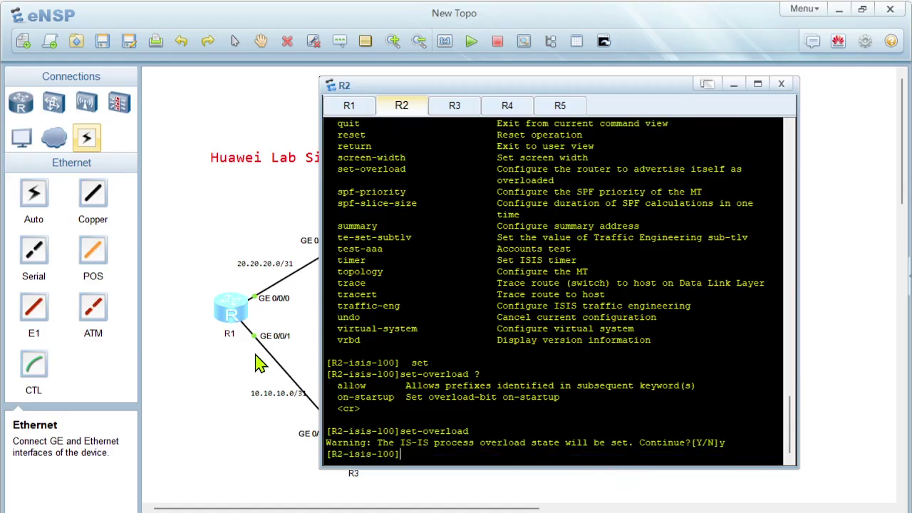
Step: Display R1's IS-IS link state database again and examine the overload flag of the R2.00-00 entry
click(237, 322)
double_click(237, 328)
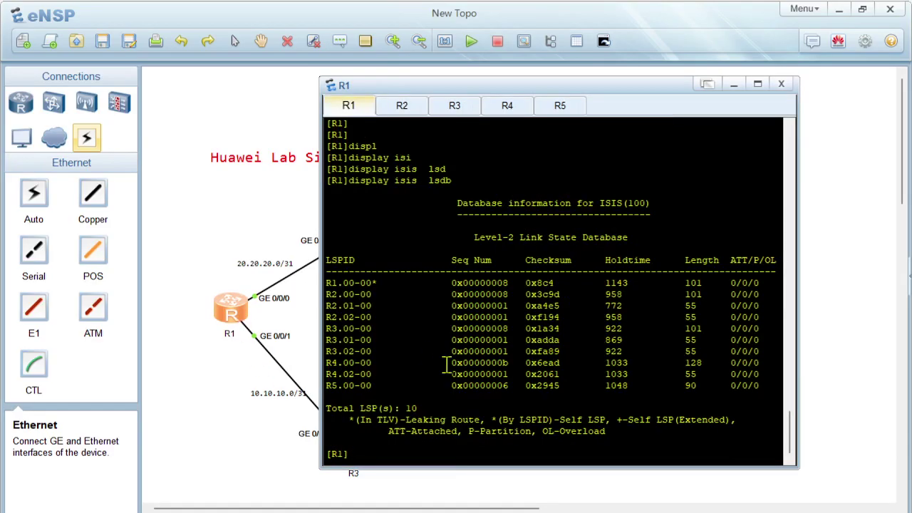
key(Up)
key(Return)
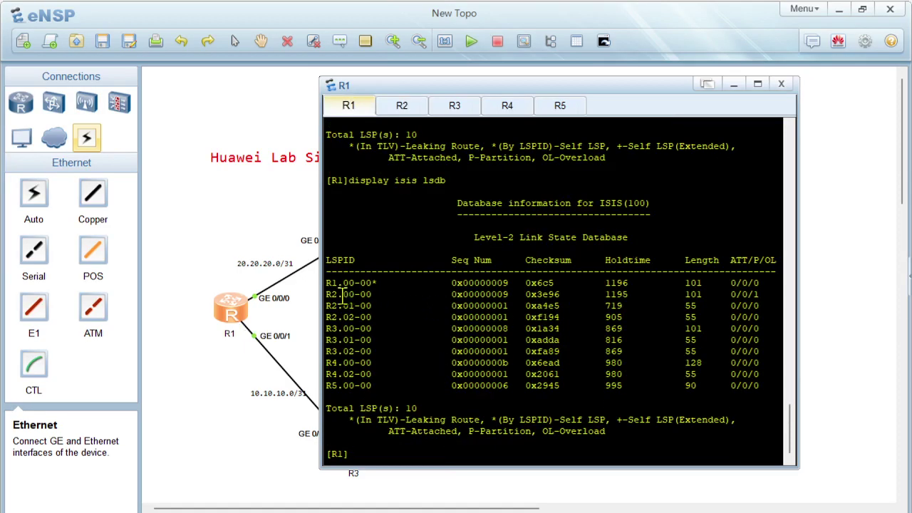
drag(327, 294, 764, 297)
mouse_move(791, 423)
mouse_down()
mouse_move(795, 387)
mouse_move(784, 422)
mouse_up()
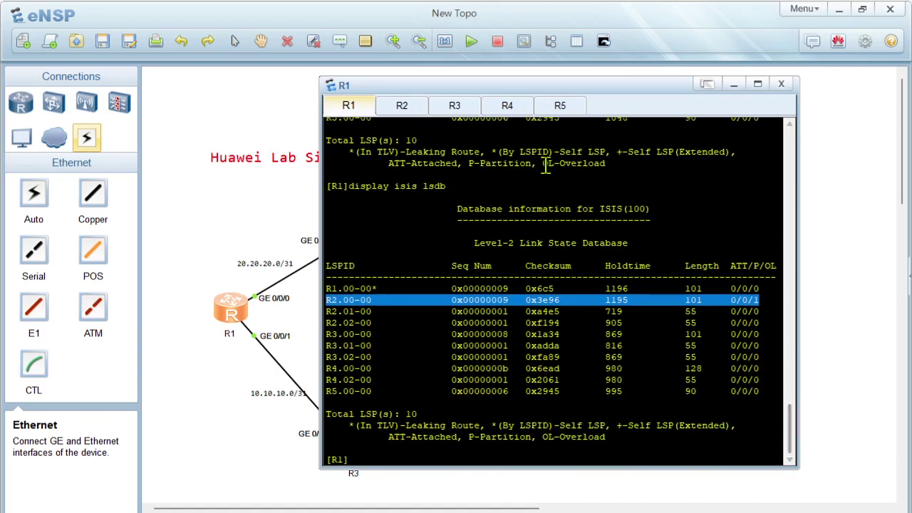
Step: Display R4's IS-IS link state database again and examine the overload flag of the R2.00-00 entry
click(511, 107)
key(Up)
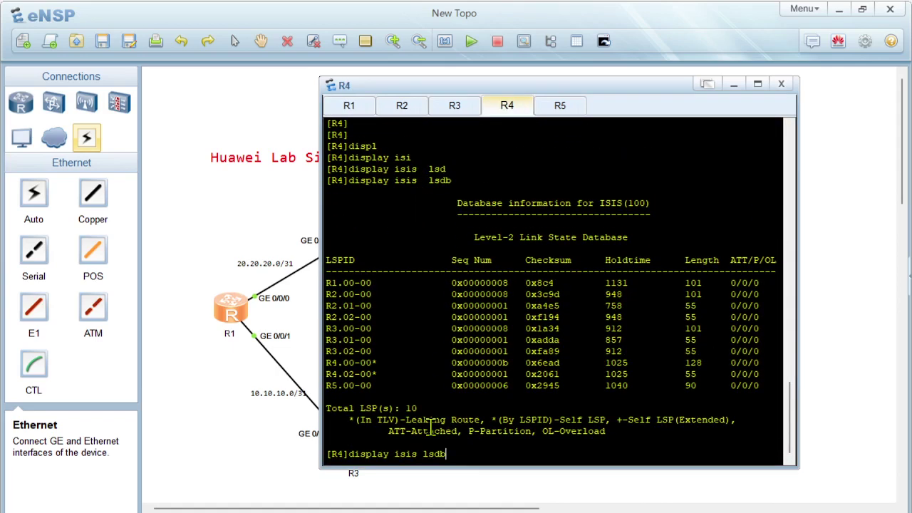
key(Return)
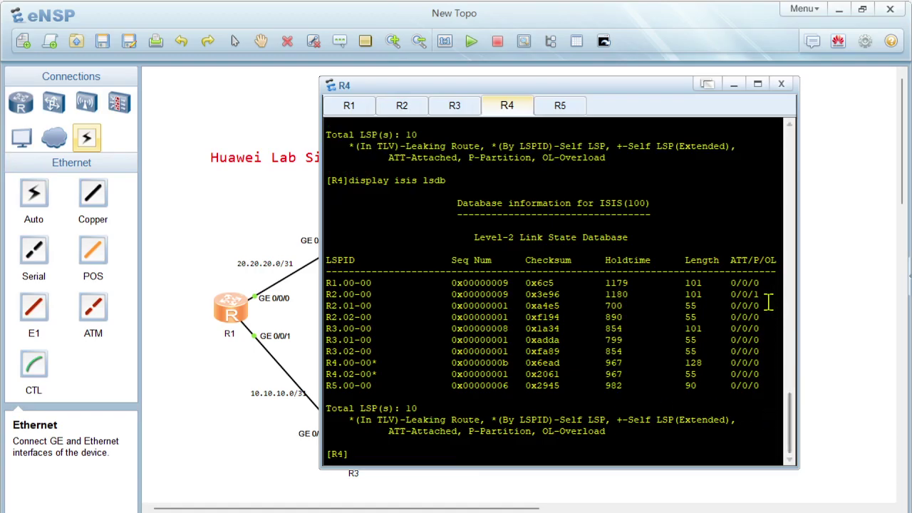
drag(759, 295, 311, 298)
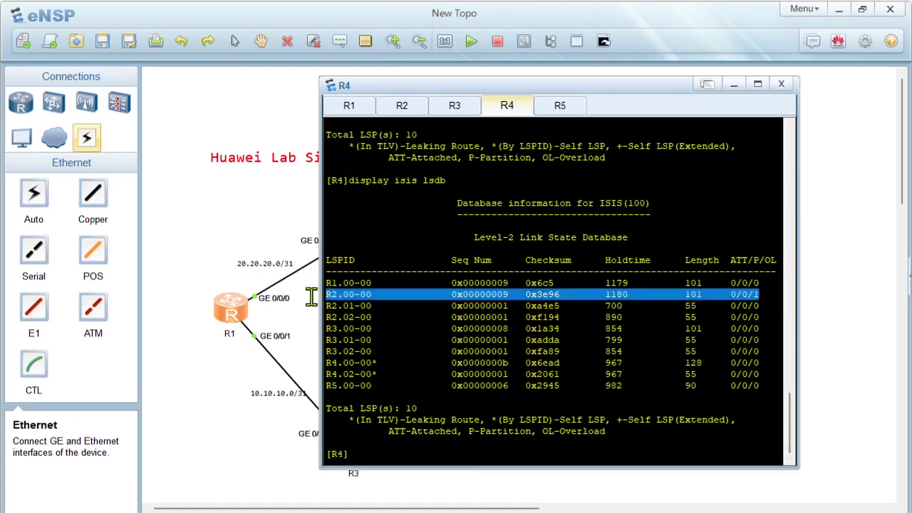
Step: Display R1's IP routing table and examine the next hop and cost of the 9.9.9.9/32 route
double_click(228, 313)
key(Return)
key(Return)
text(displ)
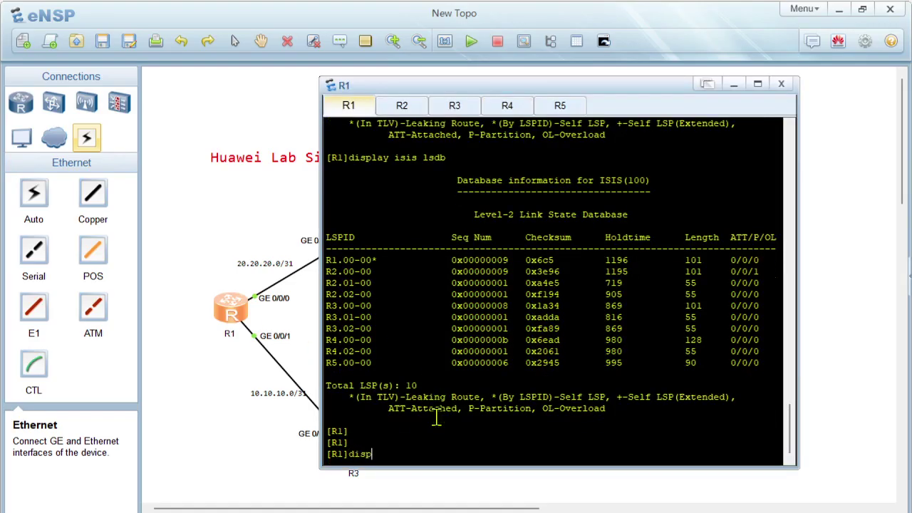
key(Tab)
text(ip rou)
key(Tab)
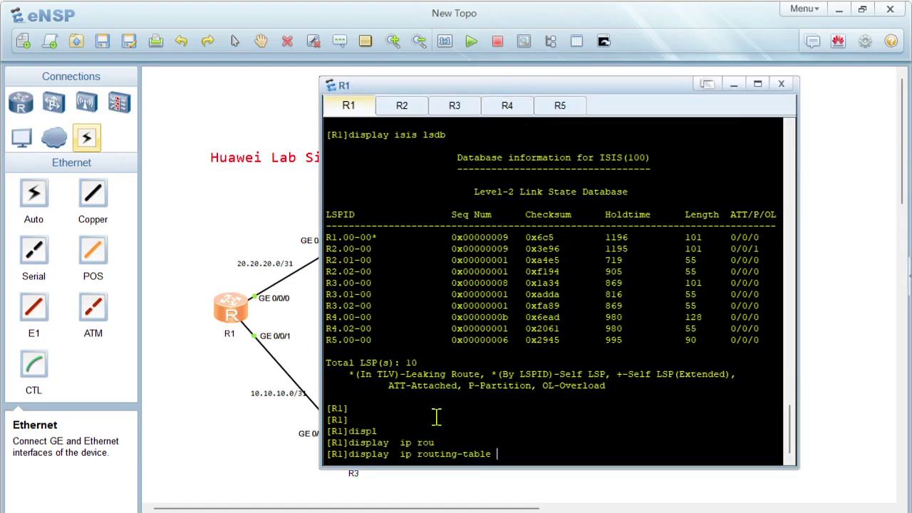
key(Return)
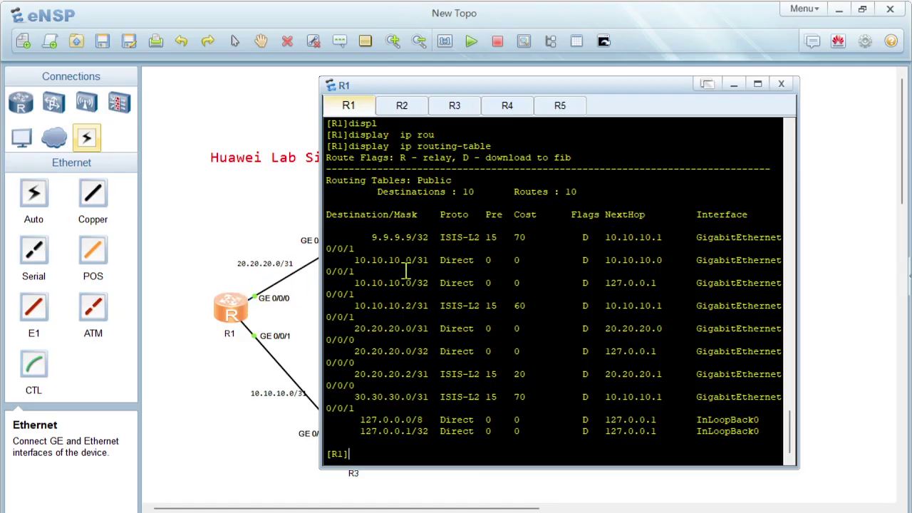
click(278, 228)
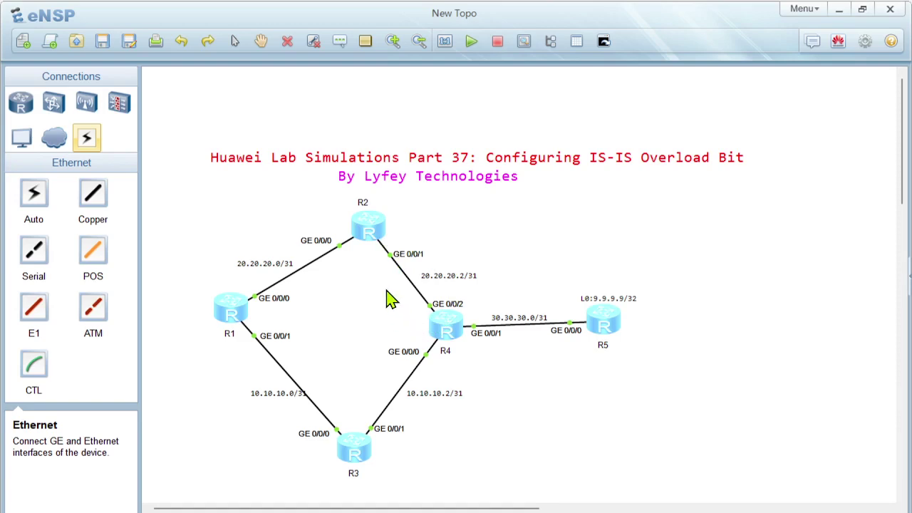
Step: Open R2's console and leave the IS-IS 100 view for the system view
double_click(368, 226)
key(Return)
key(Return)
key(Return)
text(quit)
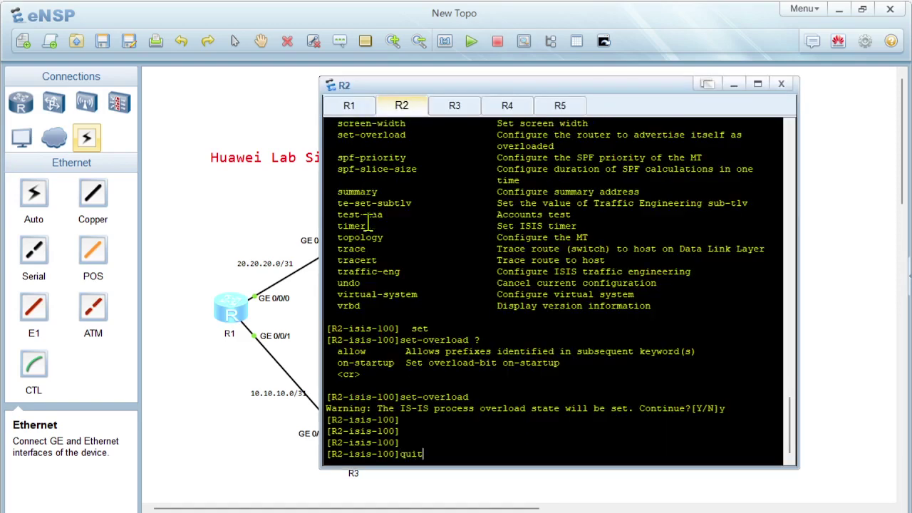
key(Return)
key(Return)
key(Return)
text(interf)
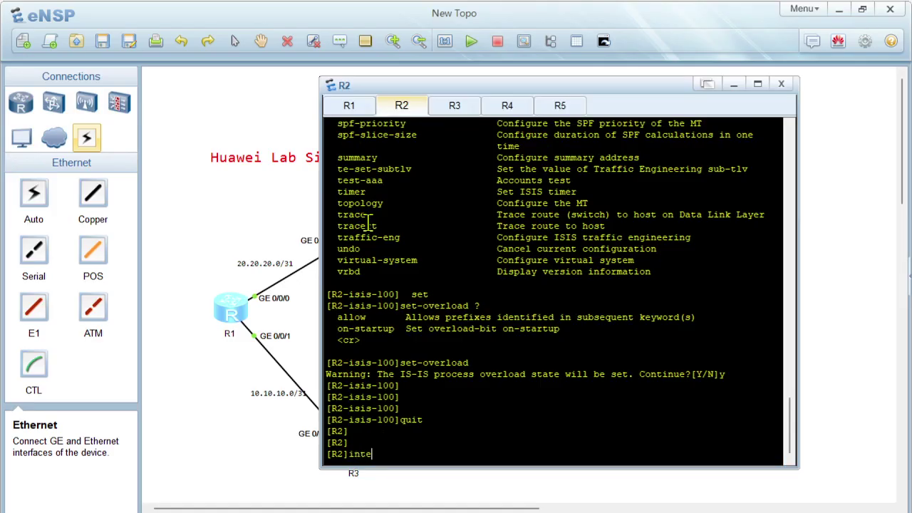
key(Tab)
text(lo)
key(Tab)
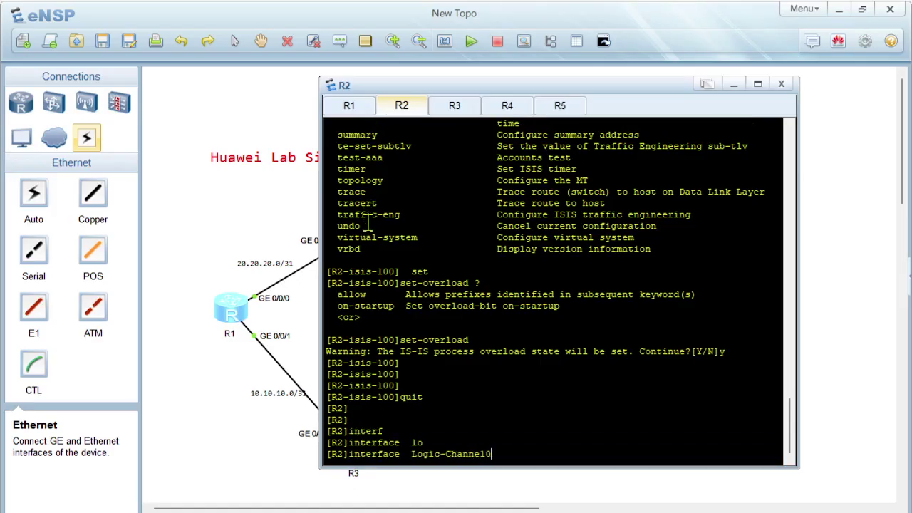
text(0)
key(Tab)
key(Up)
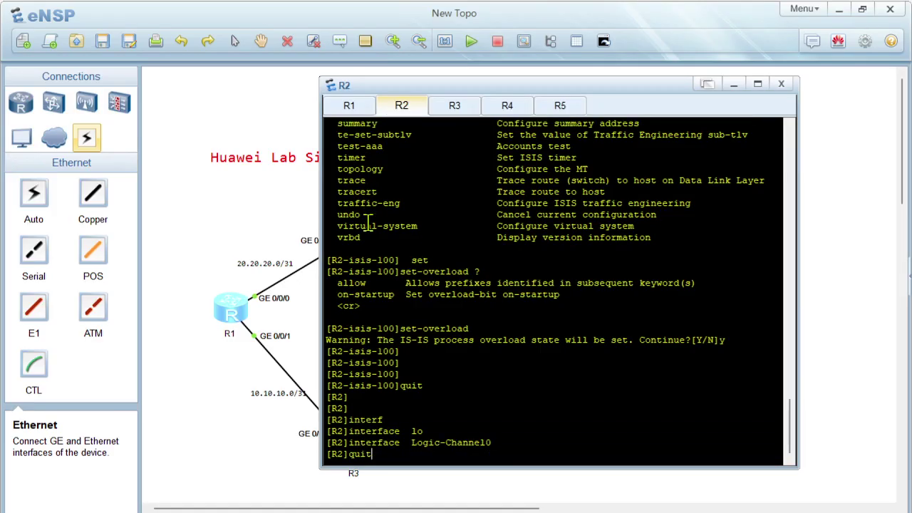
key(Up)
key(BackSpace)
key(BackSpace)
key(BackSpace)
key(BackSpace)
key(BackSpace)
key(BackSpace)
key(BackSpace)
key(BackSpace)
key(BackSpace)
key(BackSpace)
key(BackSpace)
Step: Create interface LoopBack0 on R2 and assign it the IP address 2.2.2.2 with mask length 32
text(interf)
key(Tab)
text(l)
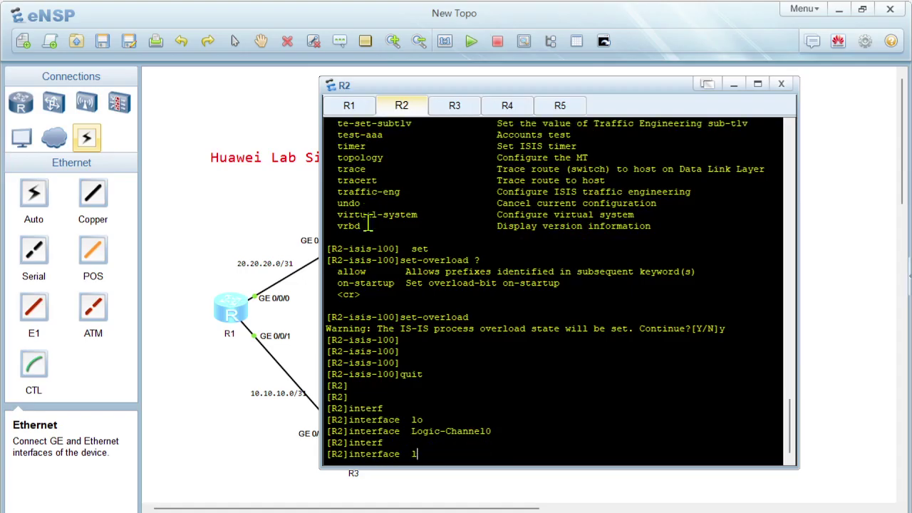
text(o)
key(Tab)
key(Tab)
text(0)
key(Return)
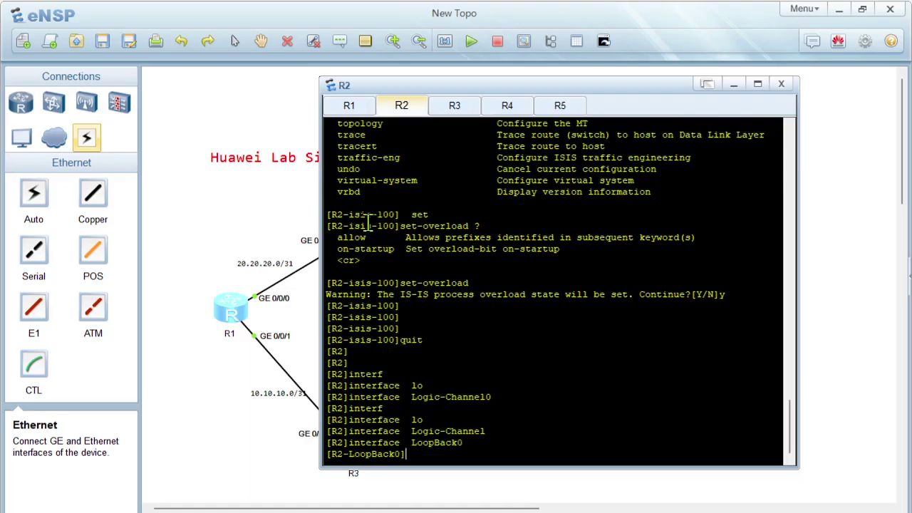
text(ip ad)
key(Tab)
text(2)
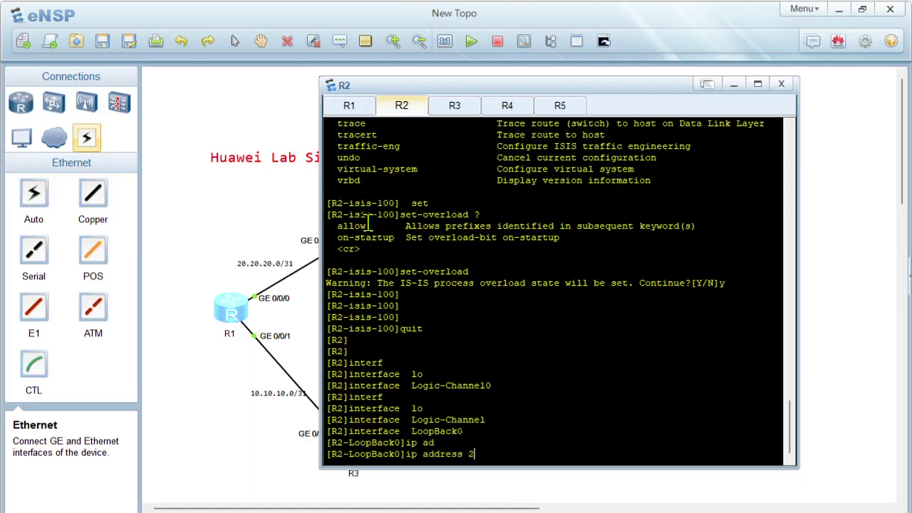
text(.2.2.2 32)
key(Return)
key(Return)
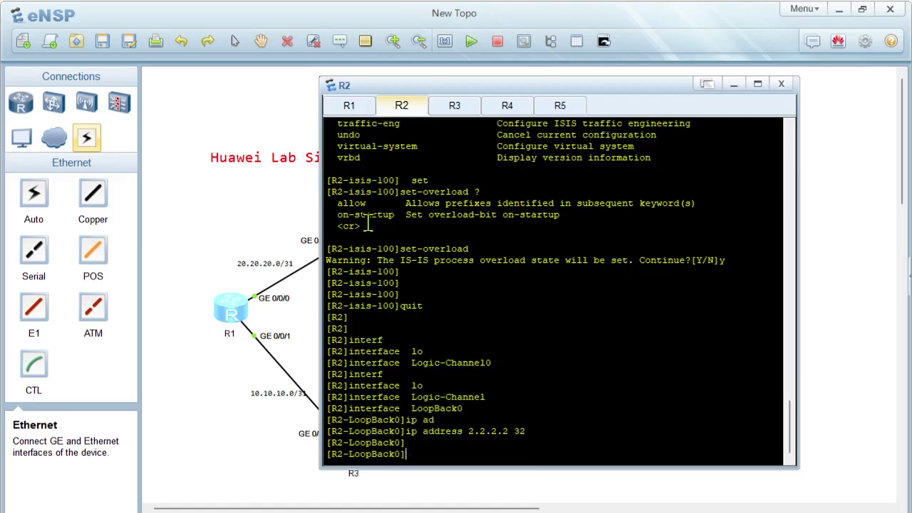
Step: Enable IS-IS process 100 on R2's LoopBack0 interface
text(isis)
key(Tab)
text(en)
key(Tab)
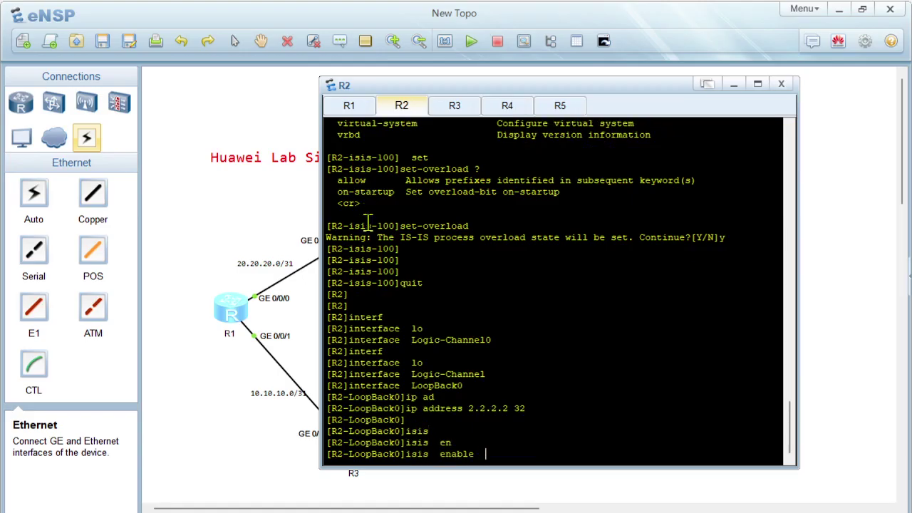
text(100)
key(Return)
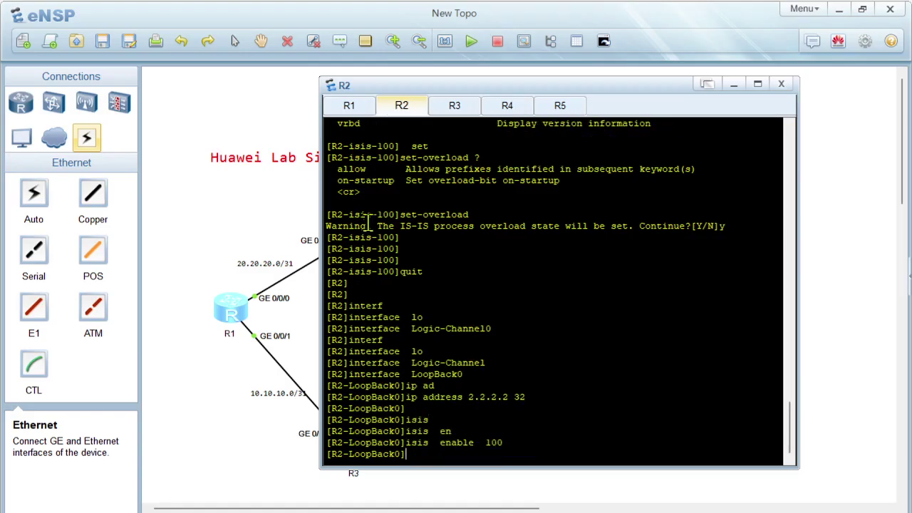
Step: Display R1's IP routing table again and check for a route to R2's loopback 2.2.2.2/32
double_click(230, 308)
key(Up)
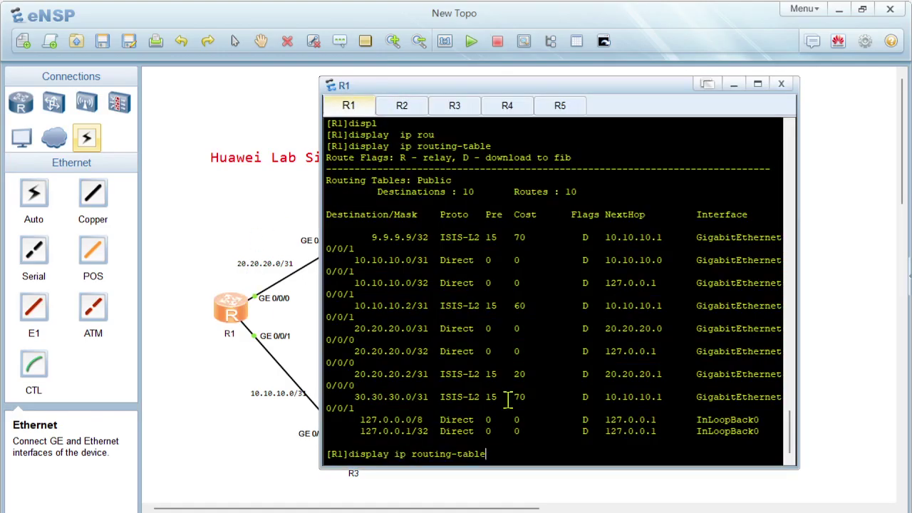
key(Return)
key(Up)
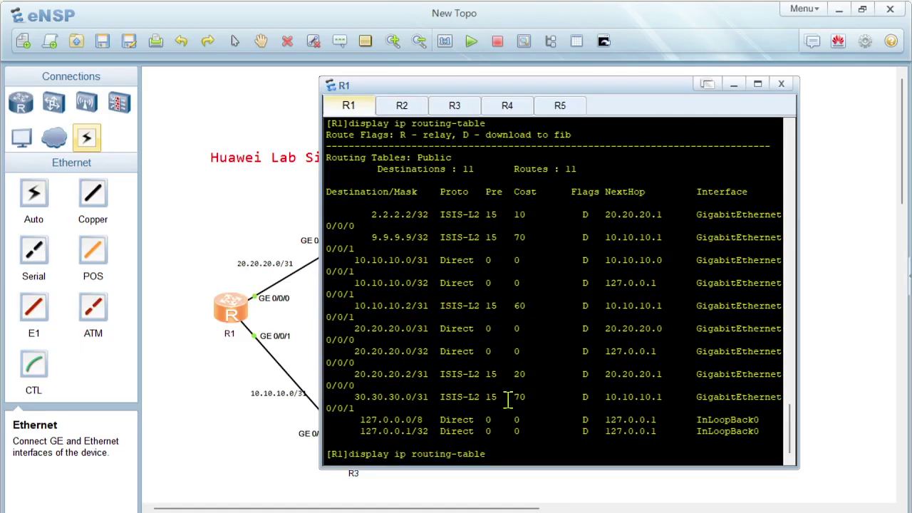
key(Down)
Step: Ping R2's loopback 2.2.2.2 from R1 and return to the topology
text(ping )
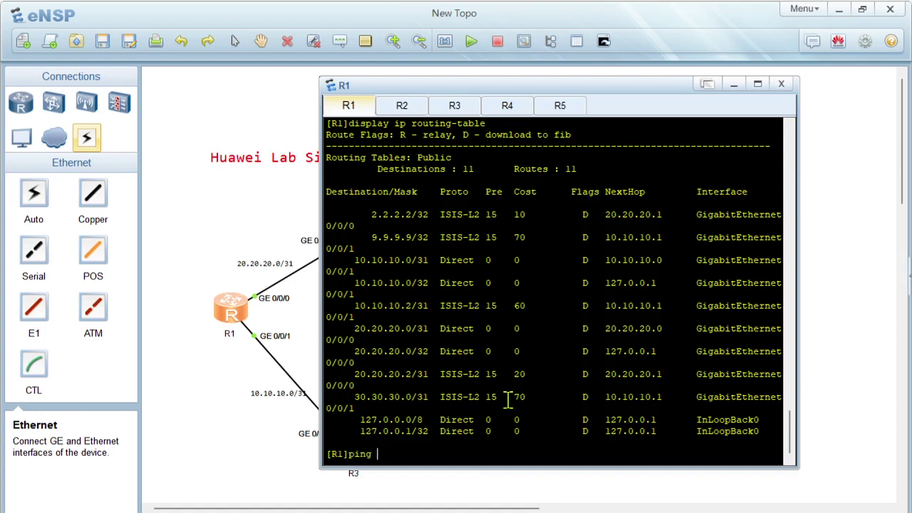
text(2.2.2.2)
key(Return)
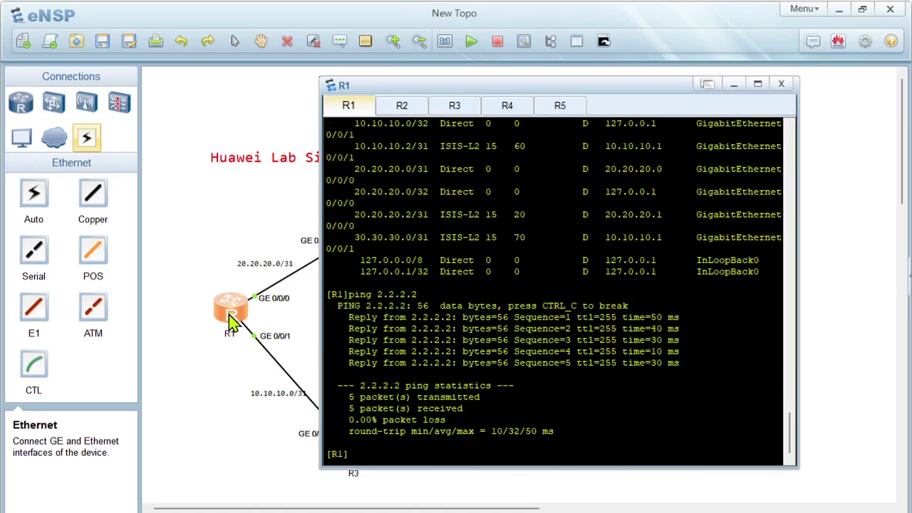
click(283, 341)
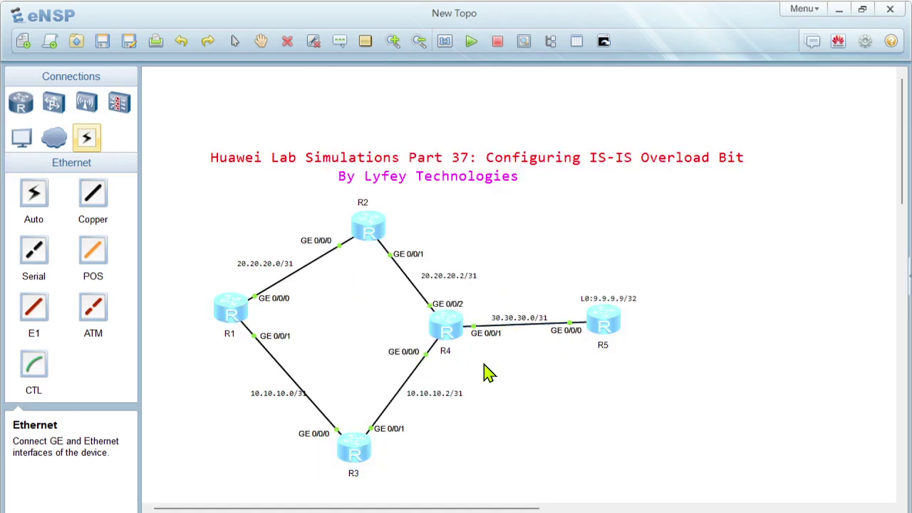
Step: Open R3's console, leave the IS-IS 50 view for the system view and move the console clear of the topology
click(359, 454)
double_click(359, 454)
key(Return)
key(Return)
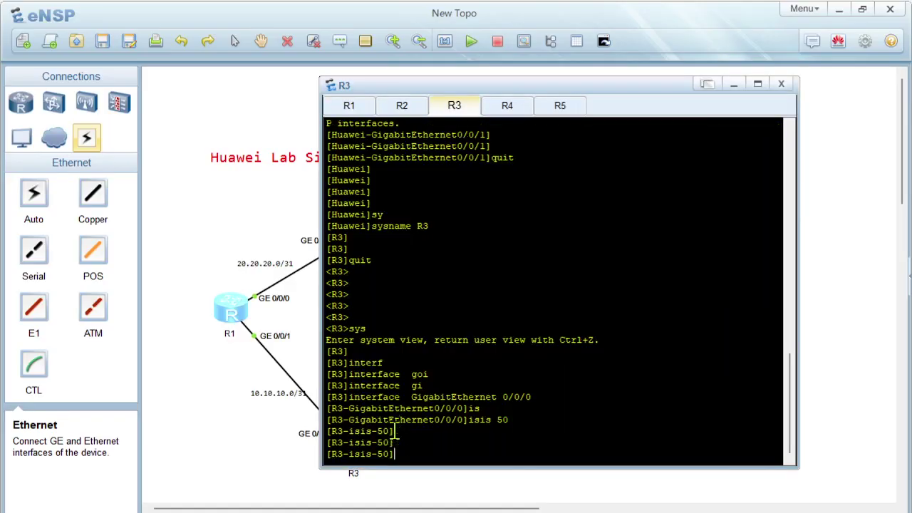
text(quit)
key(Return)
key(Return)
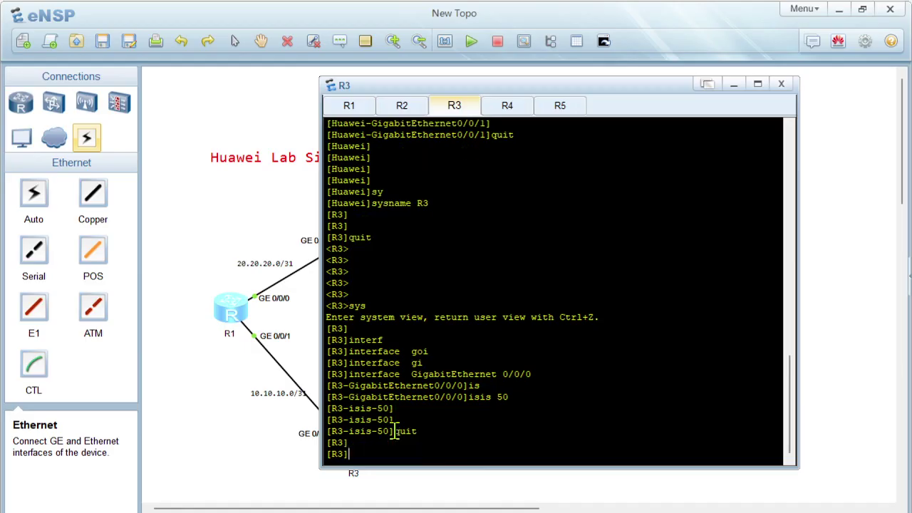
drag(509, 86, 703, 65)
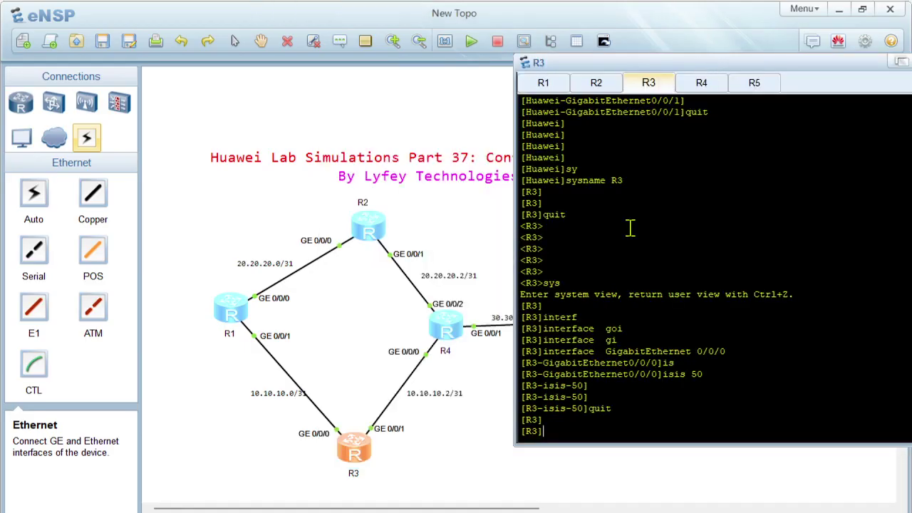
Step: Enter the GigabitEthernet 0/0/0 interface view on R3
text(interf)
key(Tab)
text(gi)
key(Tab)
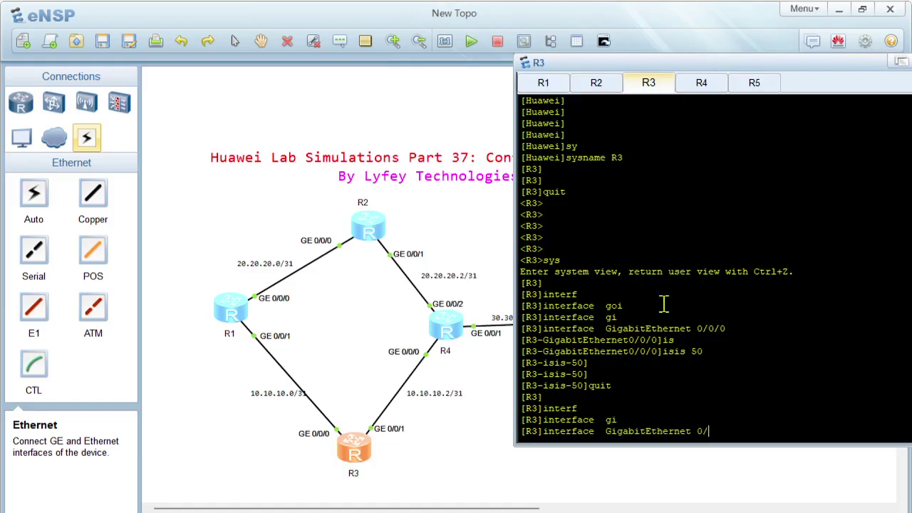
text(0/0/0)
key(Return)
text(isi)
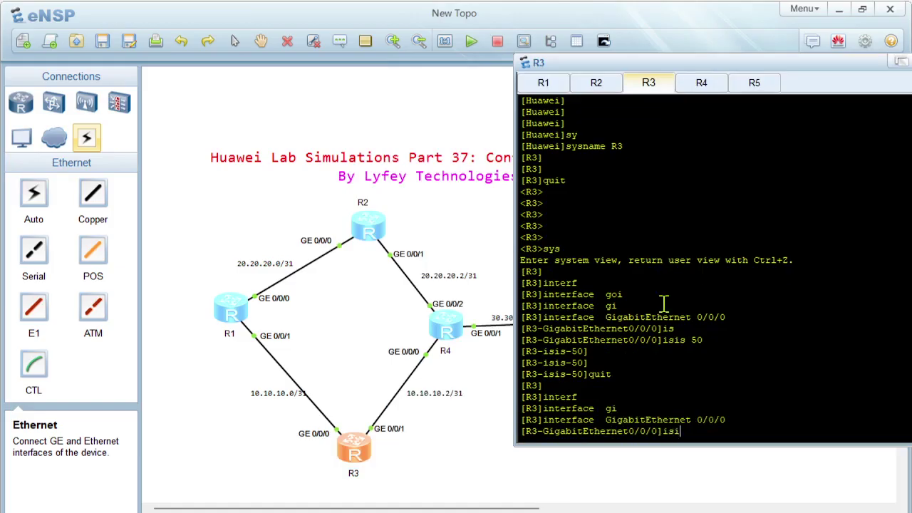
key(Tab)
text(en)
key(Tab)
key(BackSpace)
key(BackSpace)
key(BackSpace)
key(BackSpace)
key(BackSpace)
key(BackSpace)
key(BackSpace)
key(BackSpace)
key(BackSpace)
key(BackSpace)
key(BackSpace)
key(BackSpace)
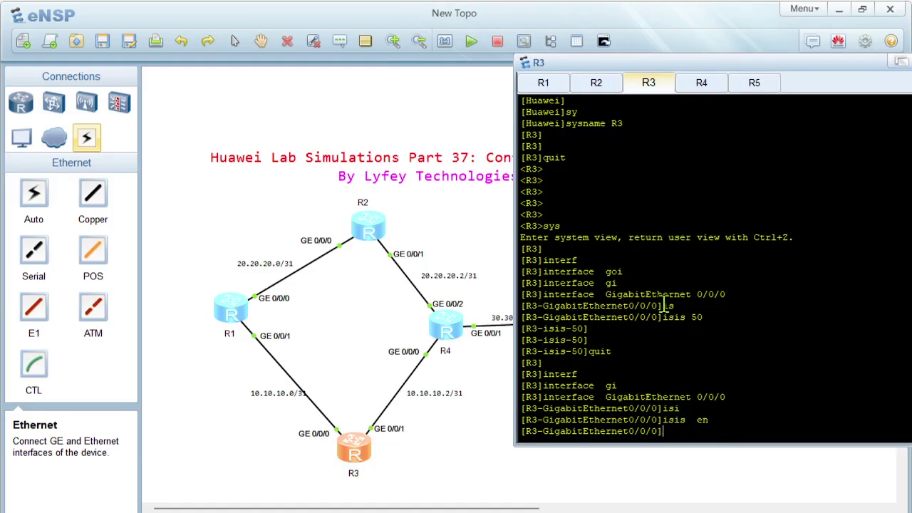
Step: Shut down R3's GigabitEthernet 0/0/0 interface towards R1
text(shu)
key(Tab)
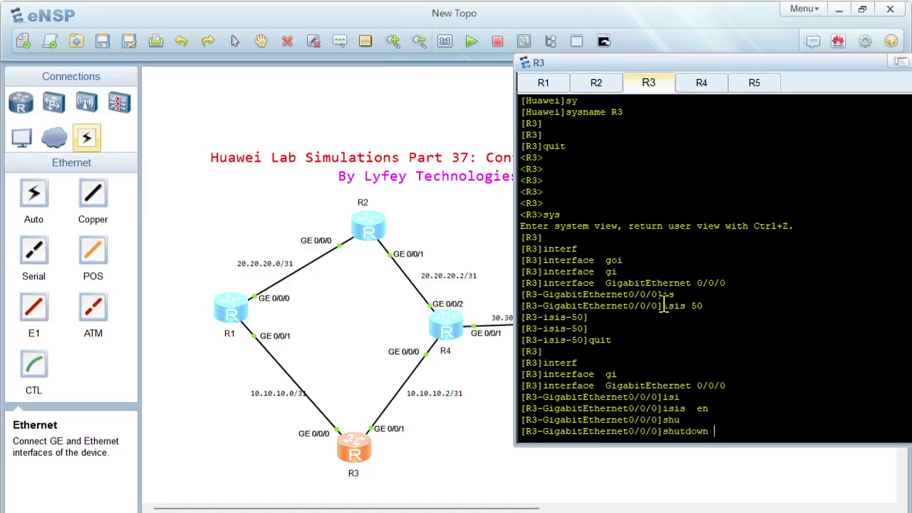
key(Return)
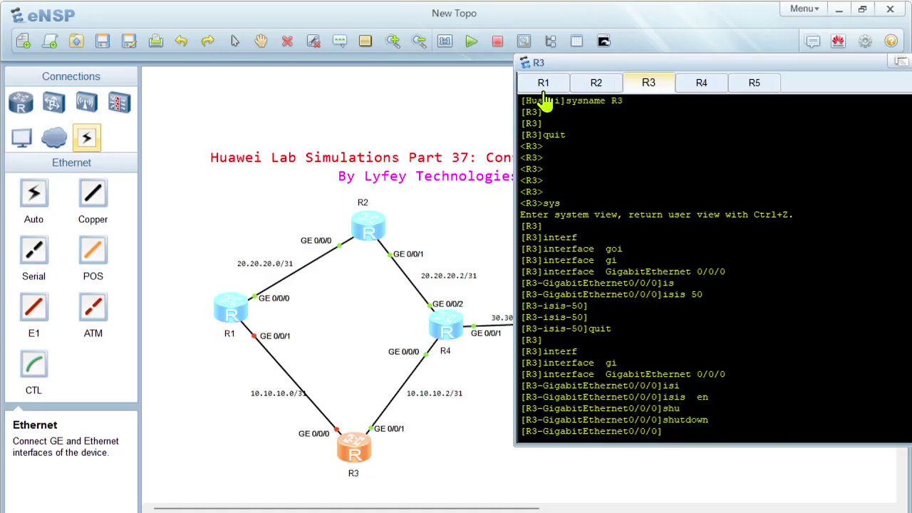
Step: Display R1's IP routing table with the link to R3 down and examine the remaining IS-IS routes
click(543, 87)
text(displ)
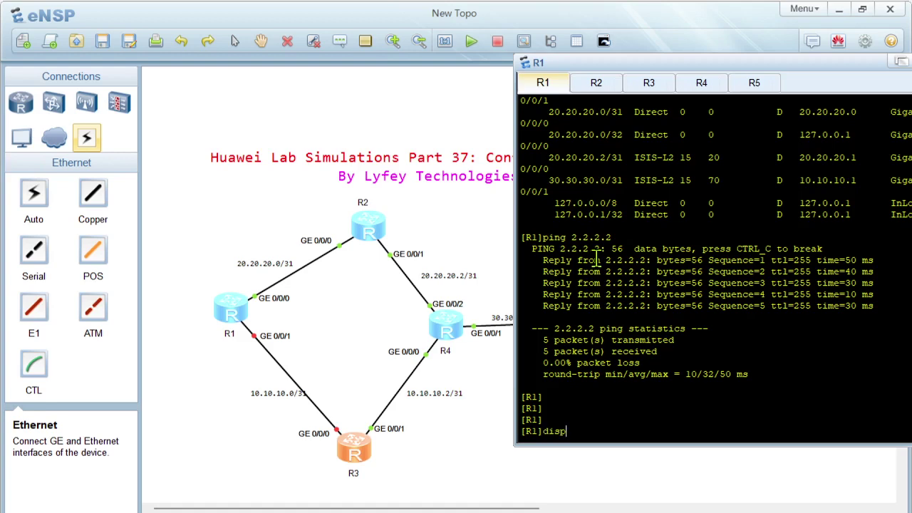
key(Tab)
text(iu)
key(BackSpace)
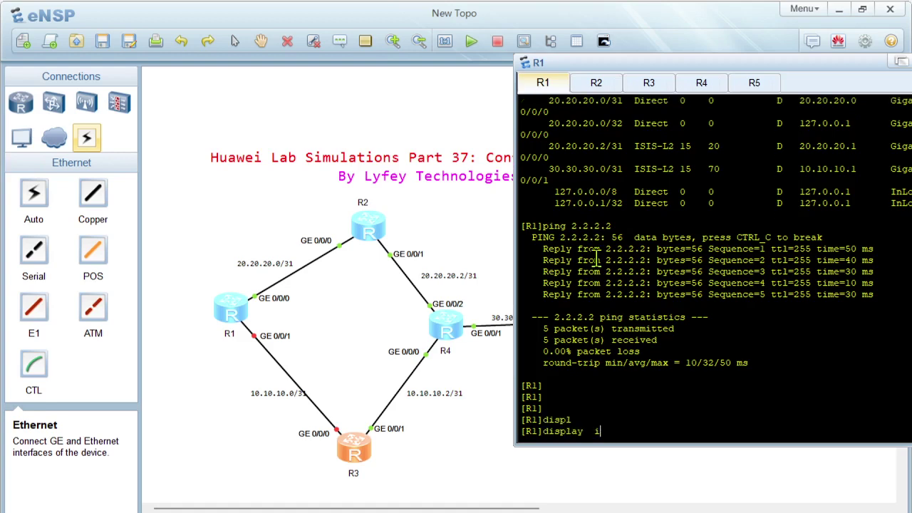
text(p rou)
key(Tab)
key(Return)
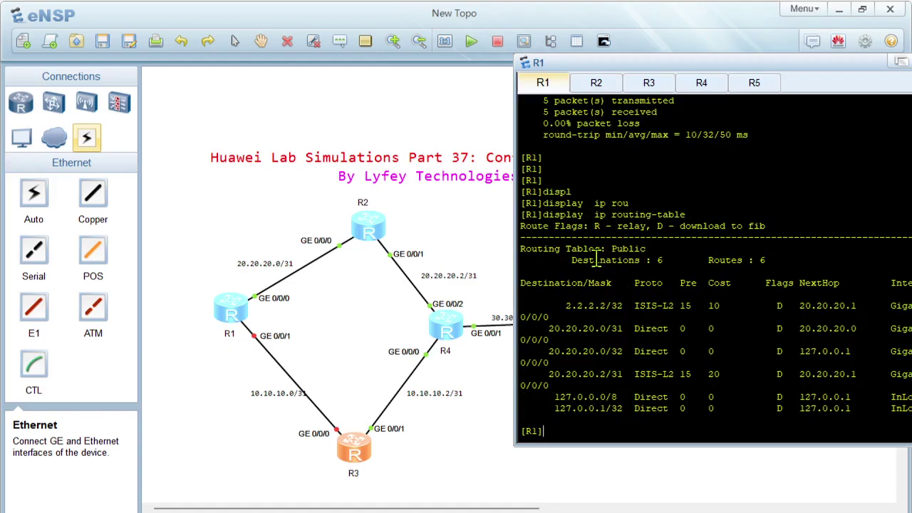
Step: Ping R5's loopback 9.9.9.9 from R1 and return to the topology
text(ping 9.9.9.9.)
key(Return)
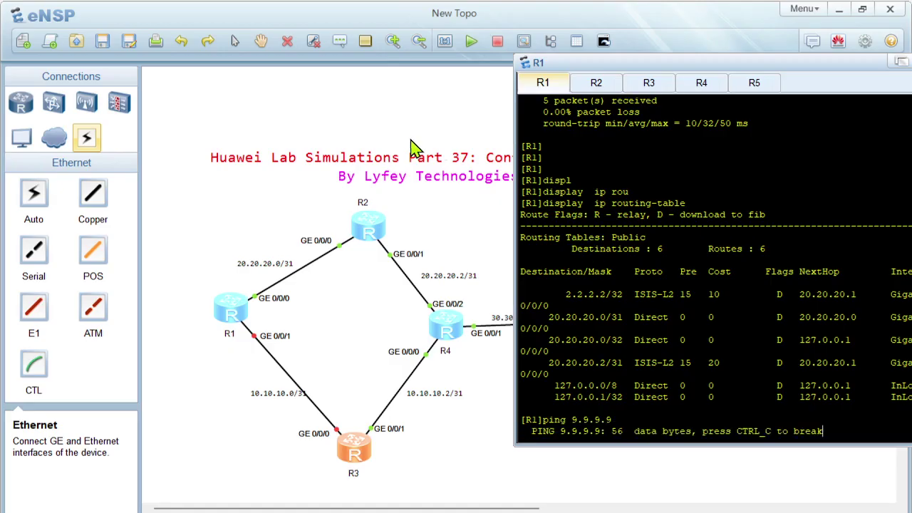
click(363, 236)
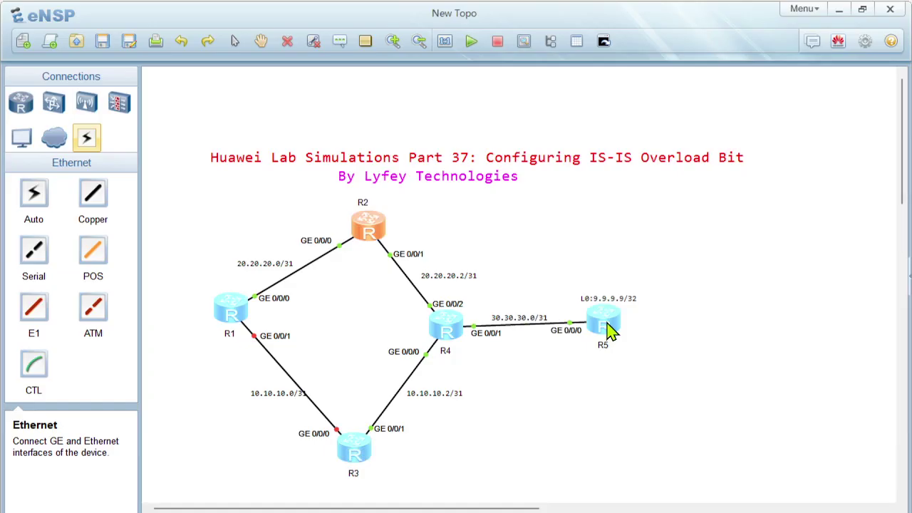
Step: Display R2's IP routing table and look for the route to 9.9.9.9/32
double_click(373, 238)
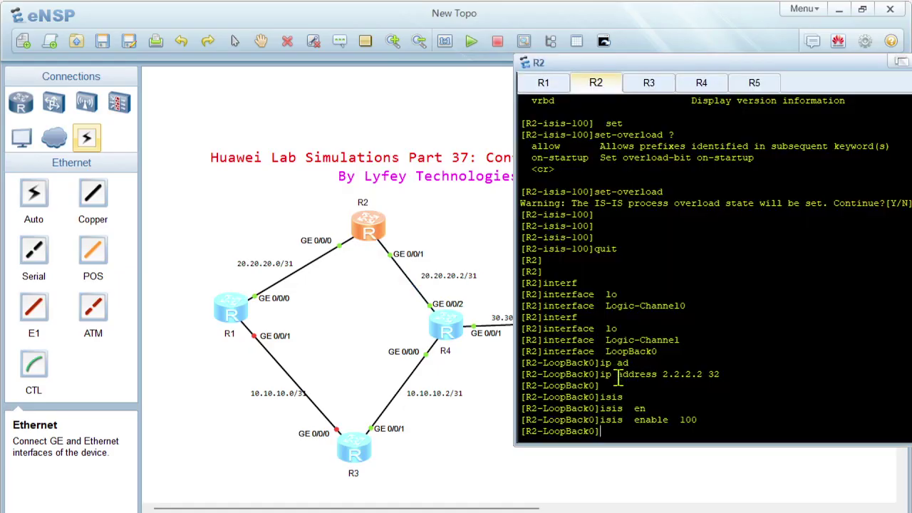
text(displ)
key(Tab)
text(ip)
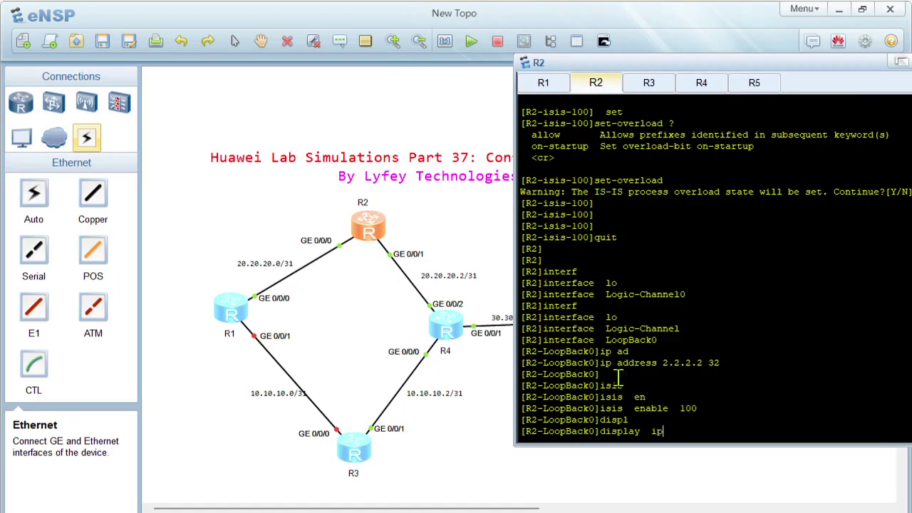
text( rou)
key(Tab)
key(Return)
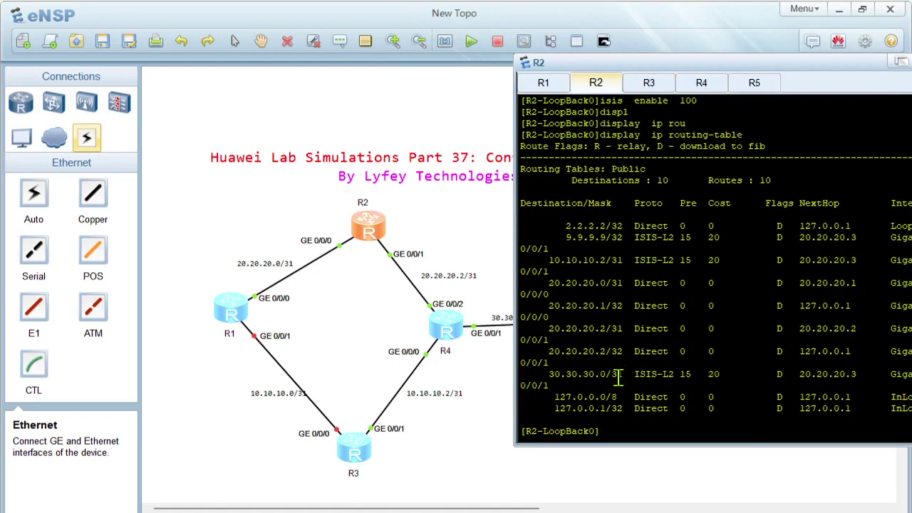
Step: Ping R5's loopback 9.9.9.9 from R2 and return to the topology
text(ping 9.9.9.9)
key(Return)
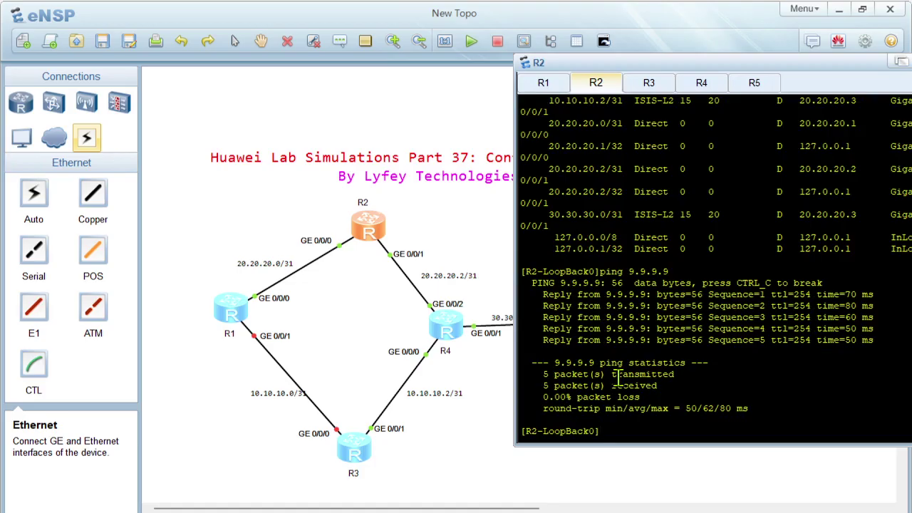
click(388, 311)
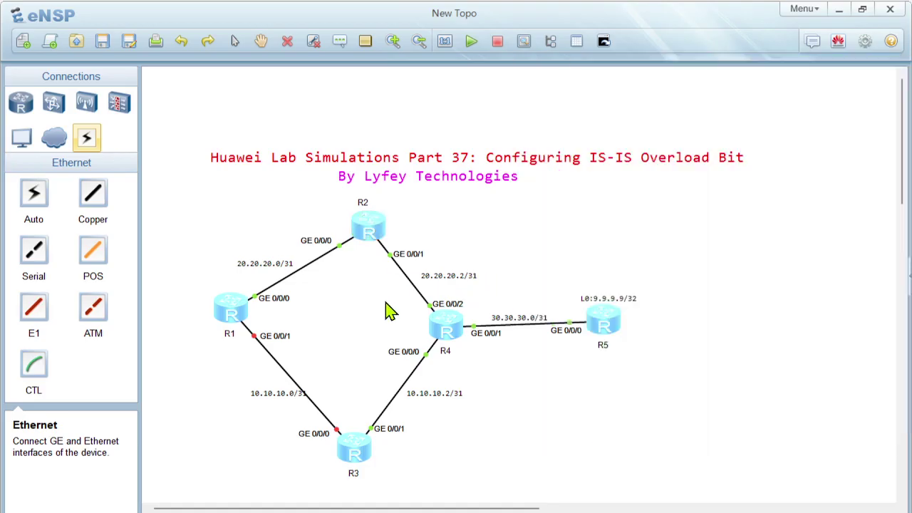
click(242, 316)
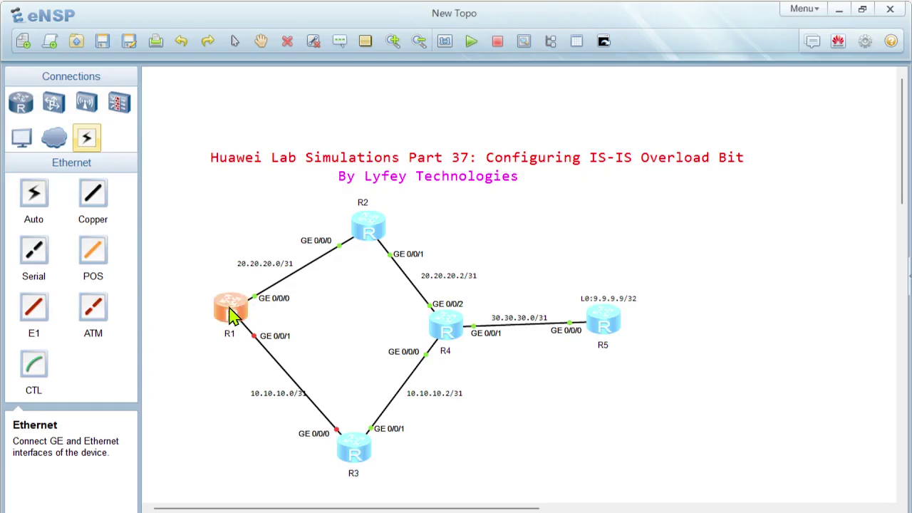
click(369, 225)
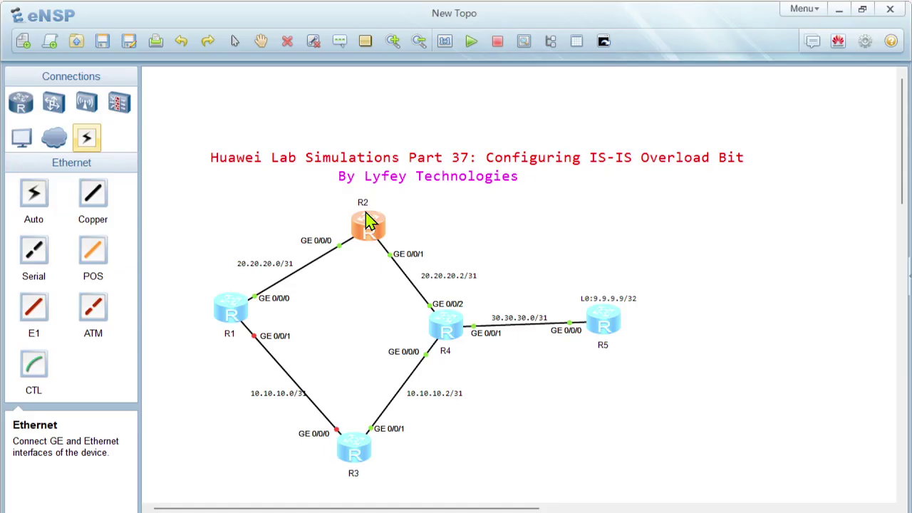
click(345, 454)
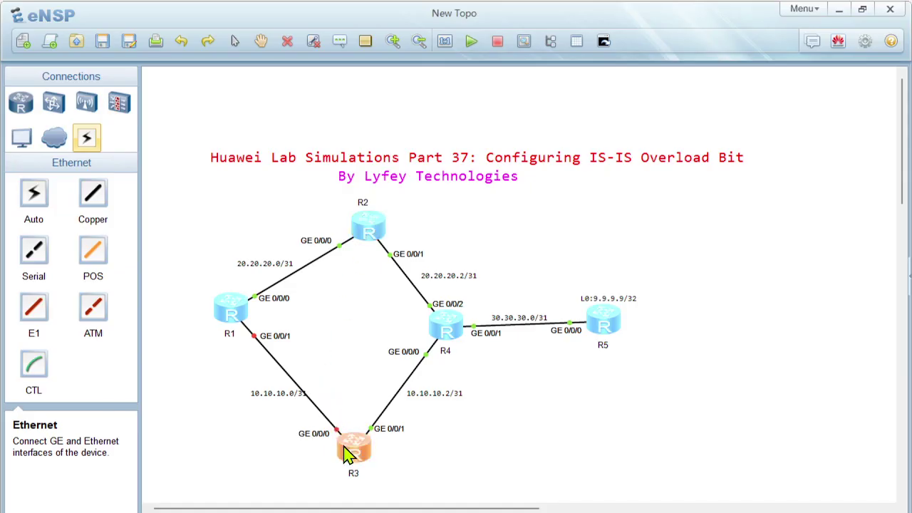